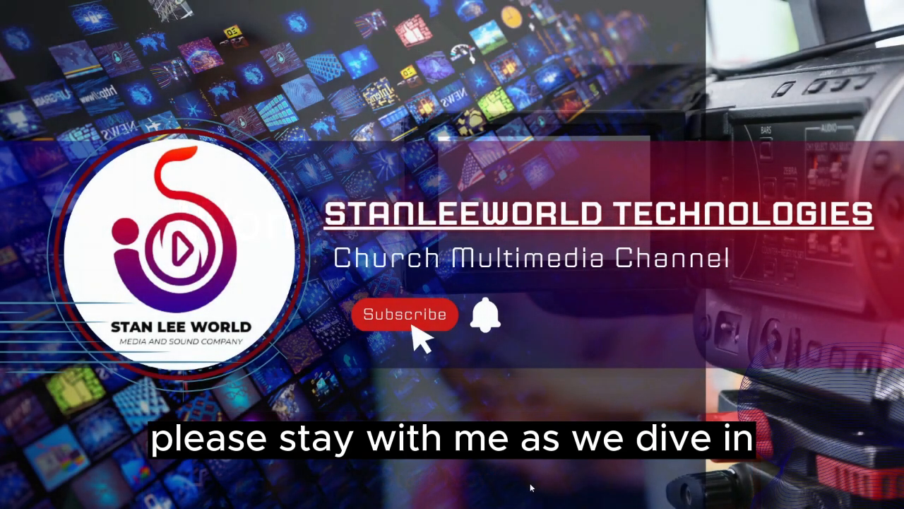
Launch Wondershare Filmora and create a new 16:9 widescreen project.
mouse_move(526, 503)
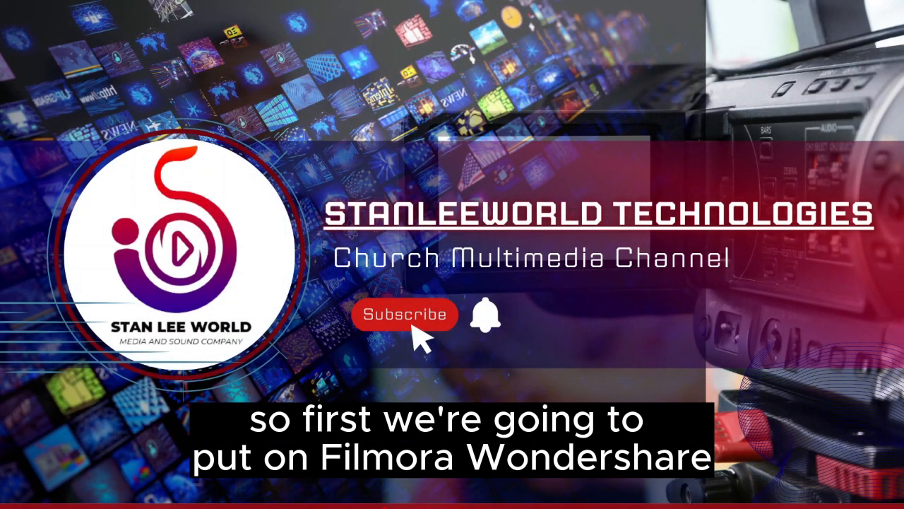
click(524, 501)
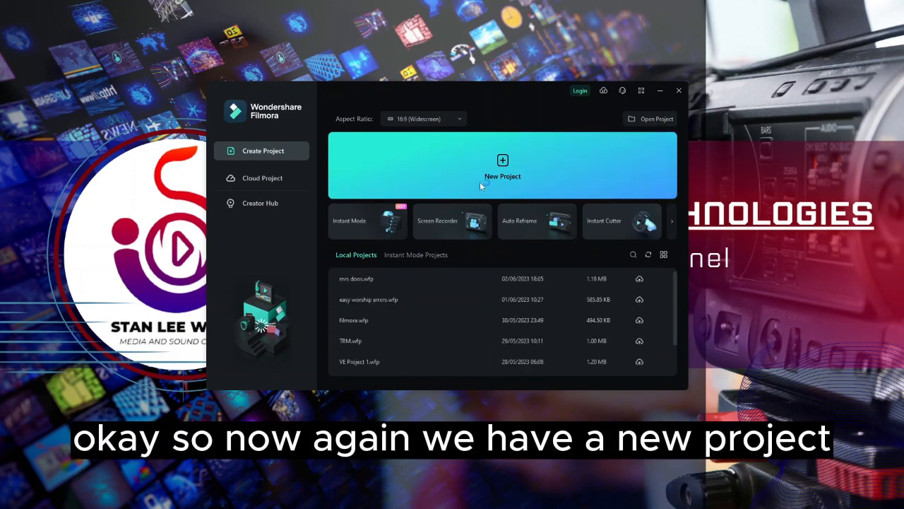
click(506, 167)
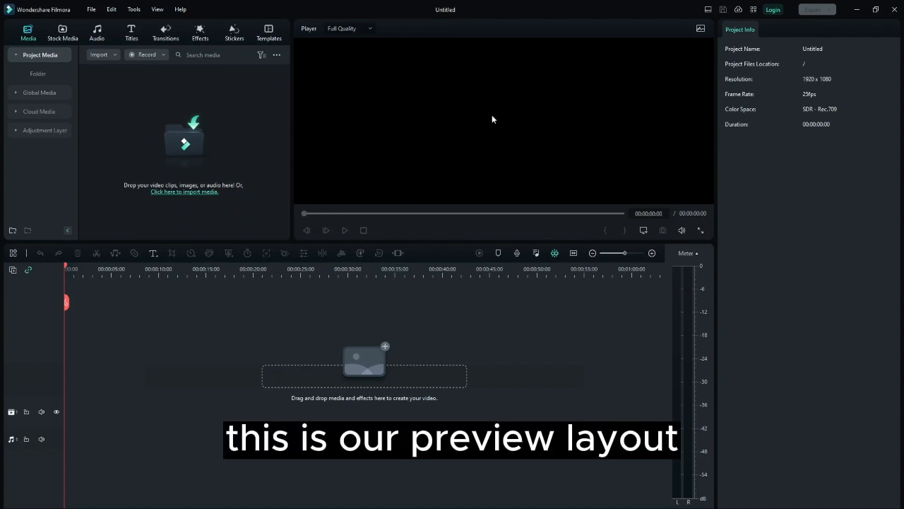
Set the preview player's playback quality to 1/4 Quality.
click(368, 28)
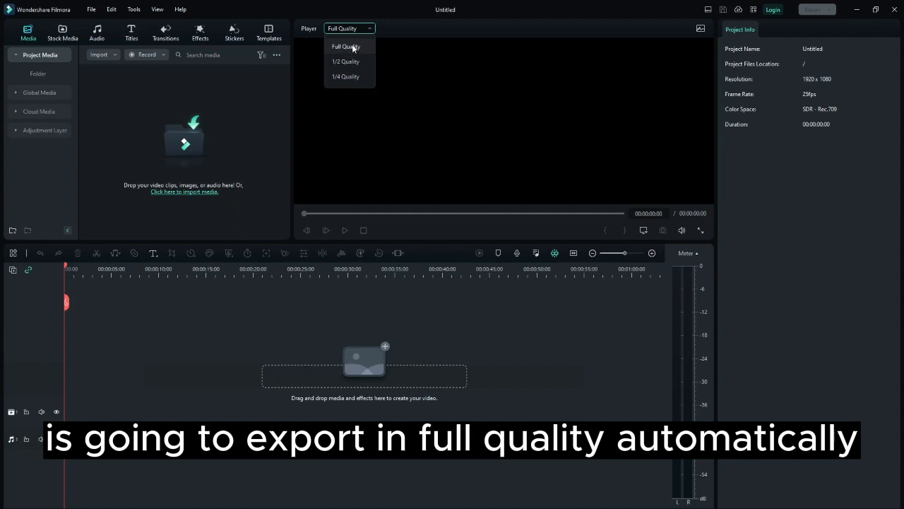
click(354, 77)
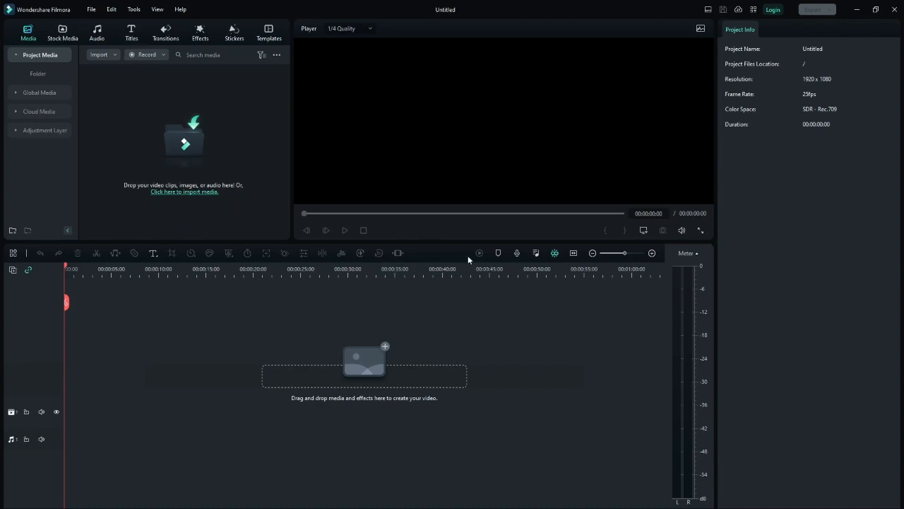
click(516, 254)
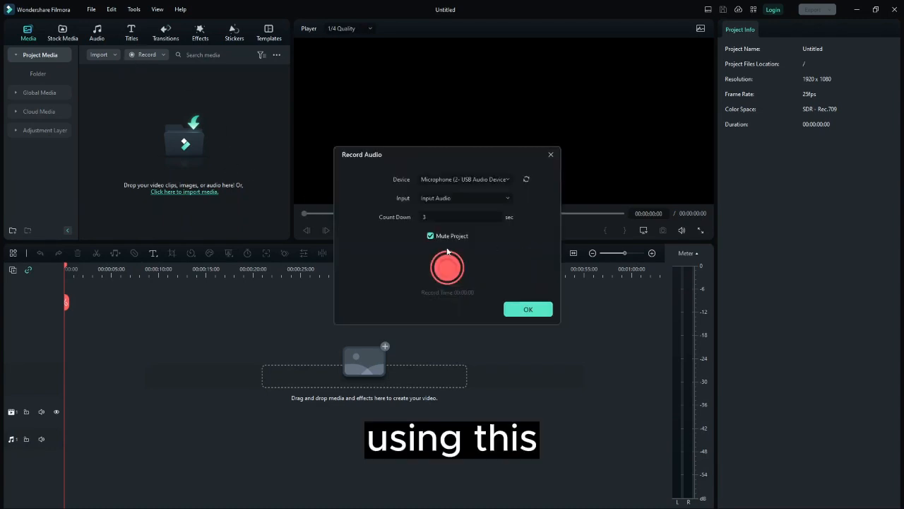
click(525, 309)
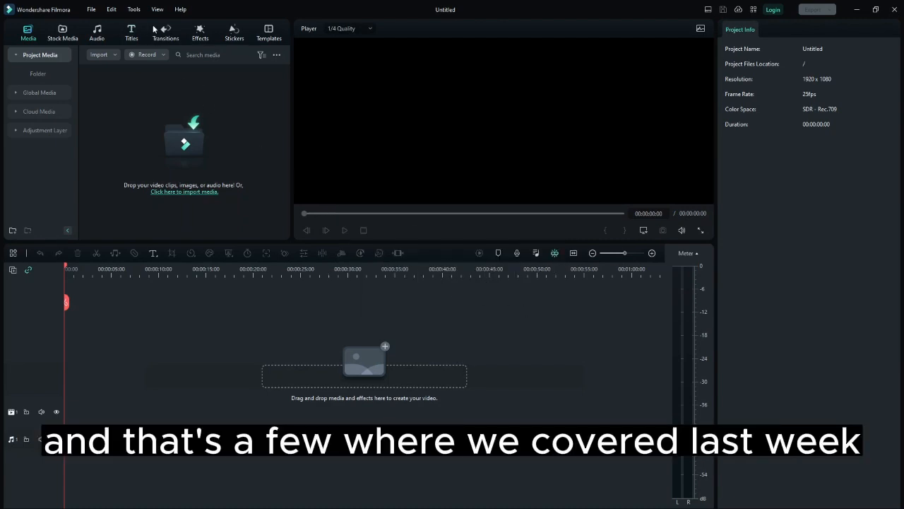
click(98, 10)
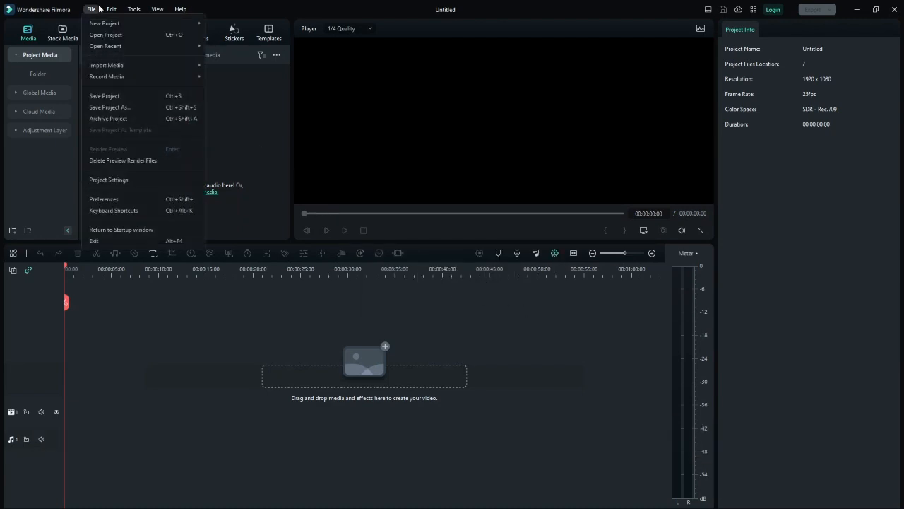
click(251, 97)
Import the 3840x2160 24fps Pexels candle video from the Downloads folder, declining to create a proxy file.
click(196, 180)
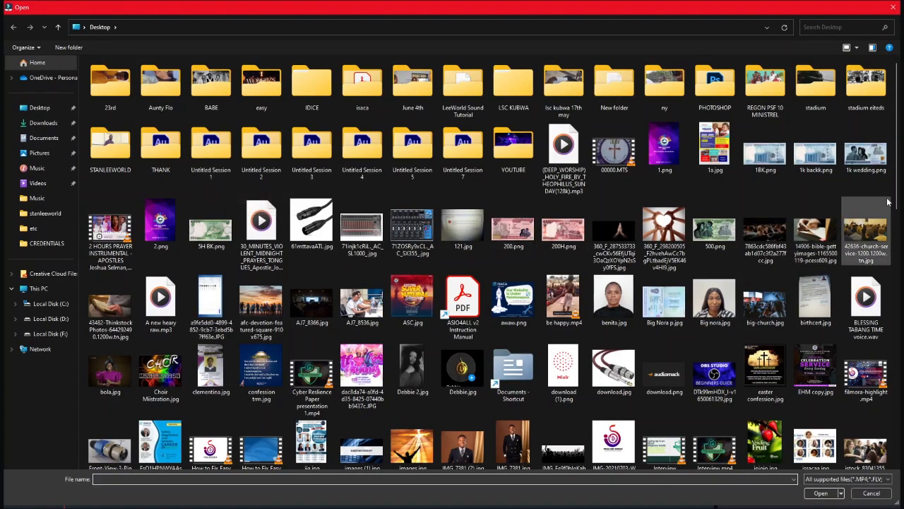
drag(899, 174, 903, 349)
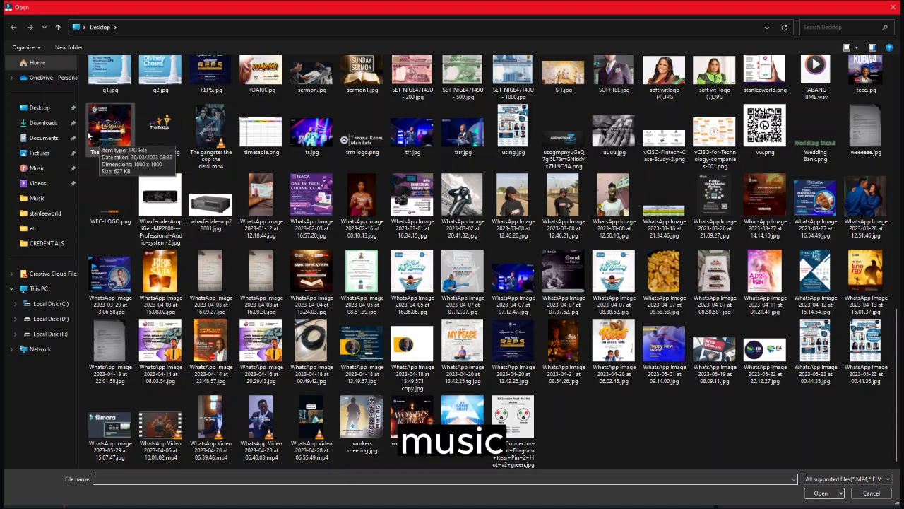
click(30, 111)
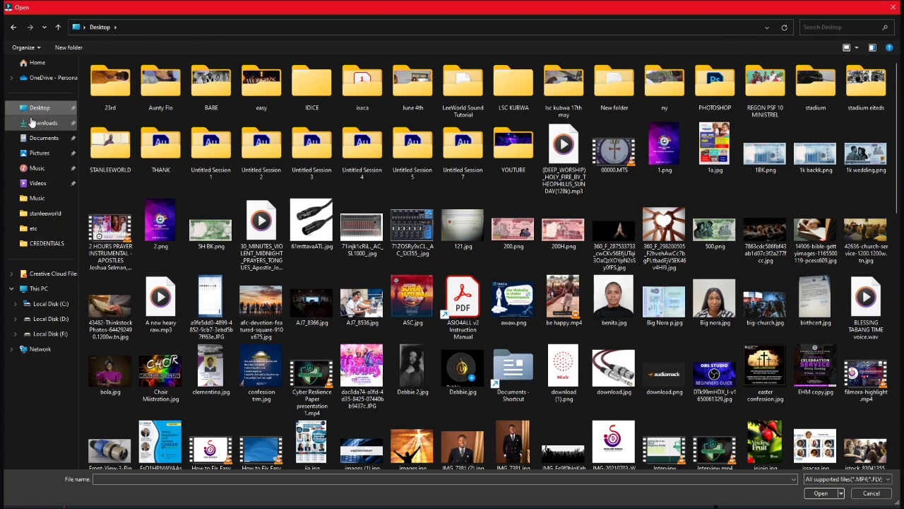
click(32, 123)
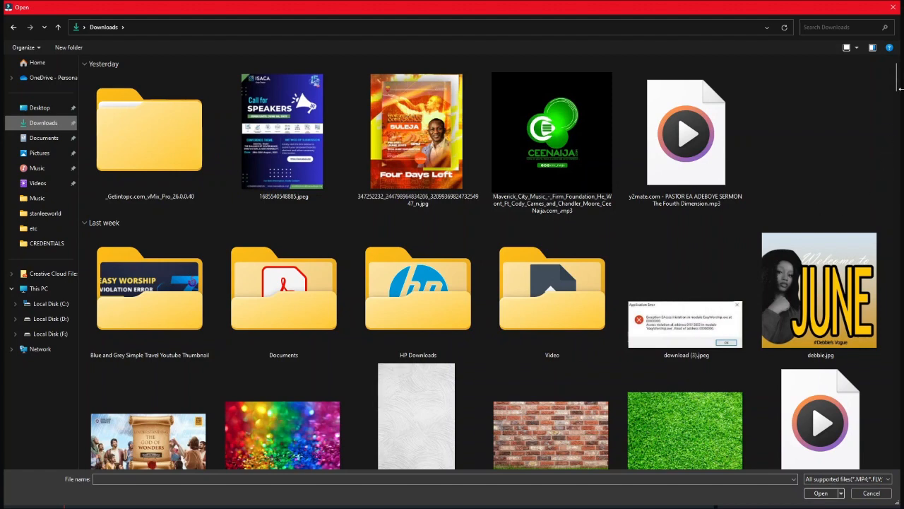
drag(900, 85, 901, 119)
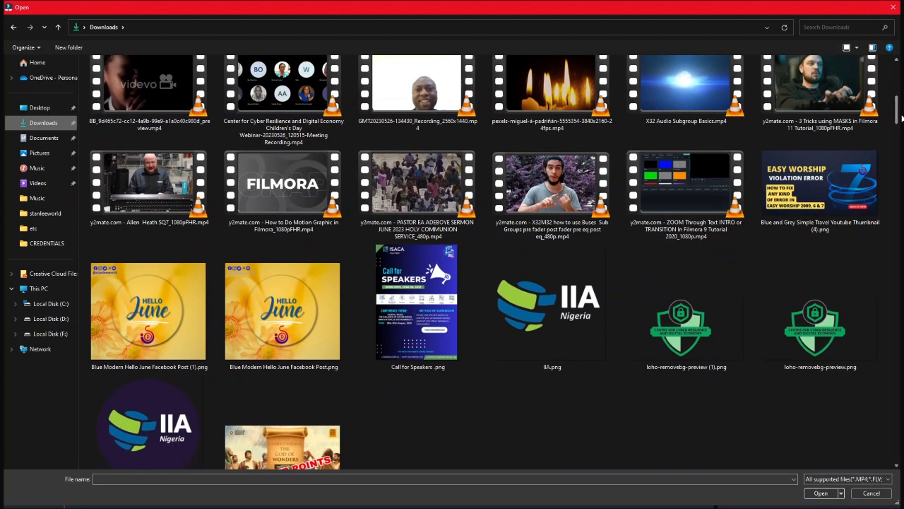
click(588, 90)
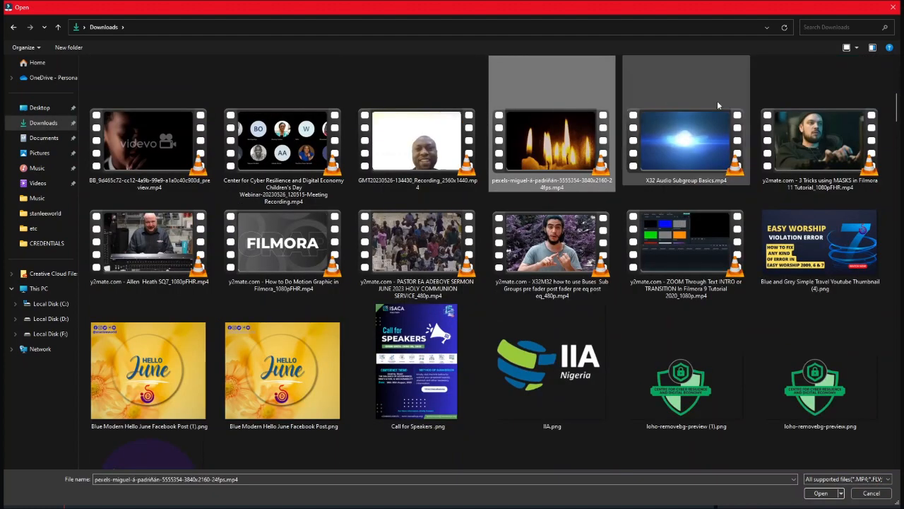
click(823, 493)
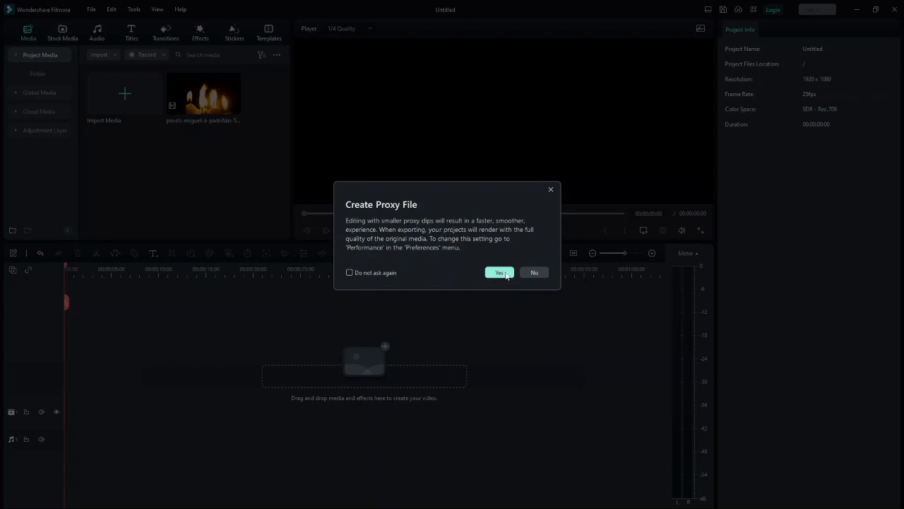
click(529, 274)
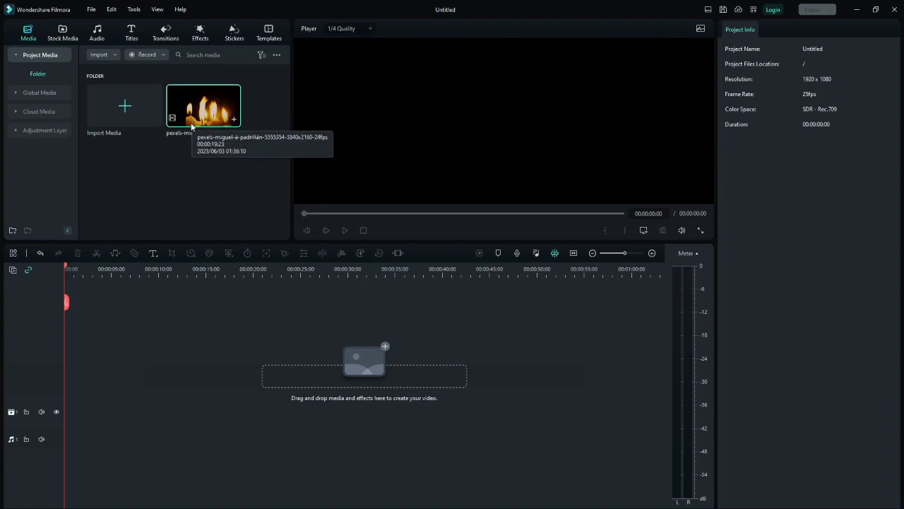
Import the logo image IMG-20230522-WA0008-removebg-preview.png from the Downloads folder into the project media.
click(110, 91)
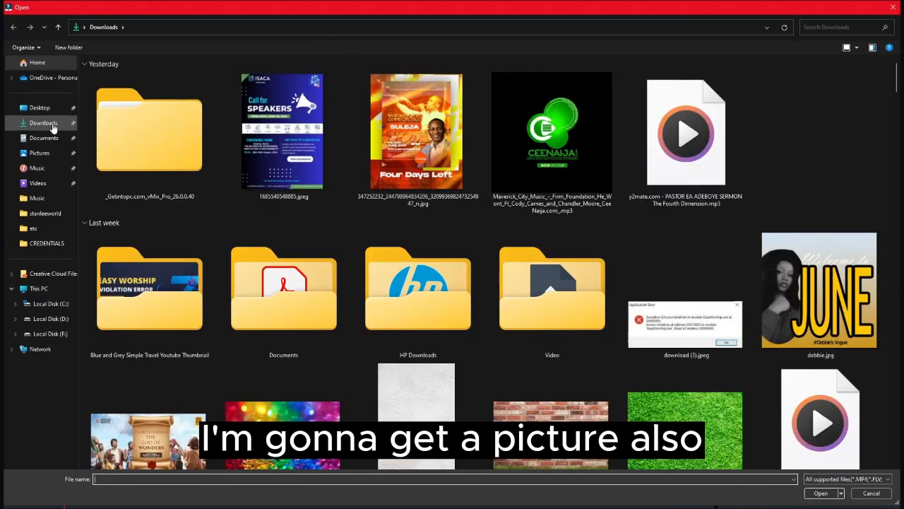
click(44, 123)
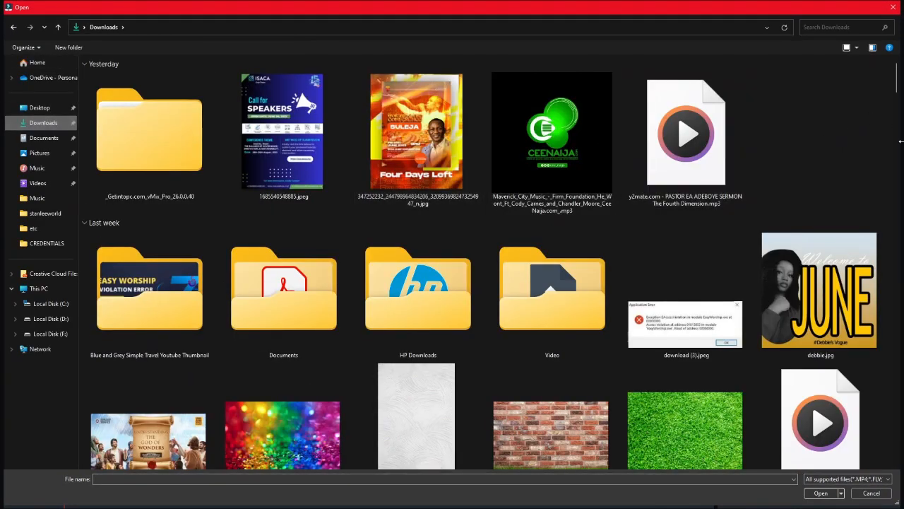
scroll(901, 106, down, 4)
scroll(901, 106, down, 15)
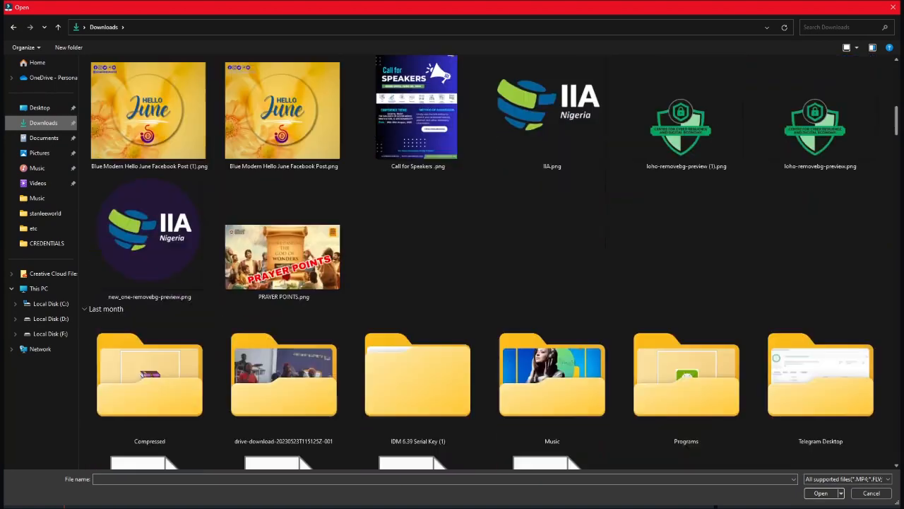
scroll(493, 262, down, 6)
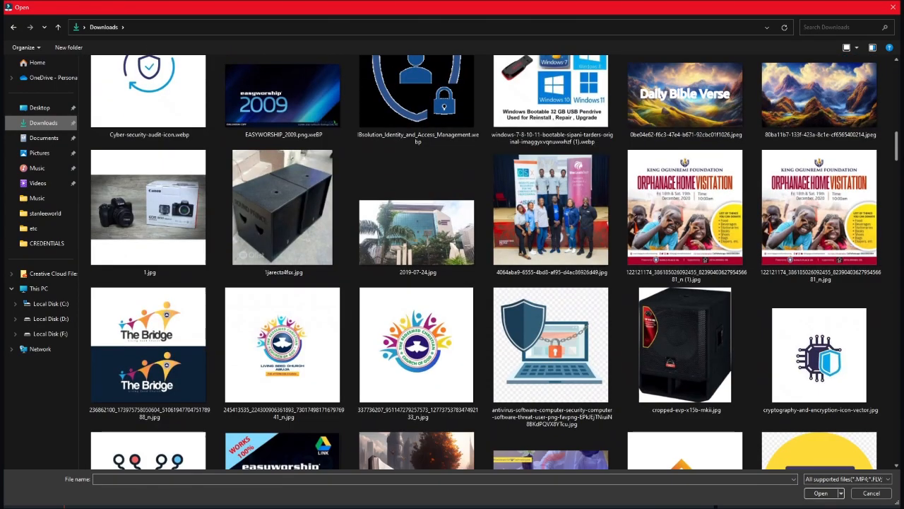
scroll(486, 262, down, 8)
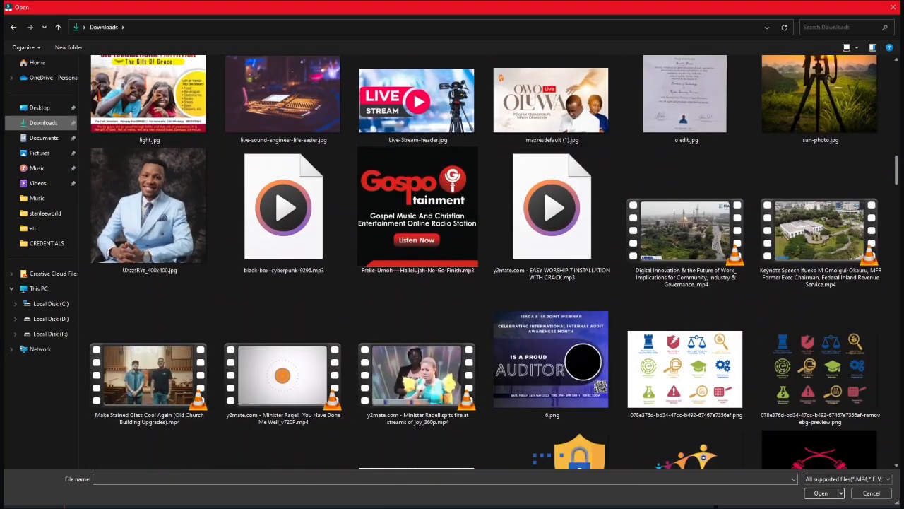
scroll(486, 262, down, 7)
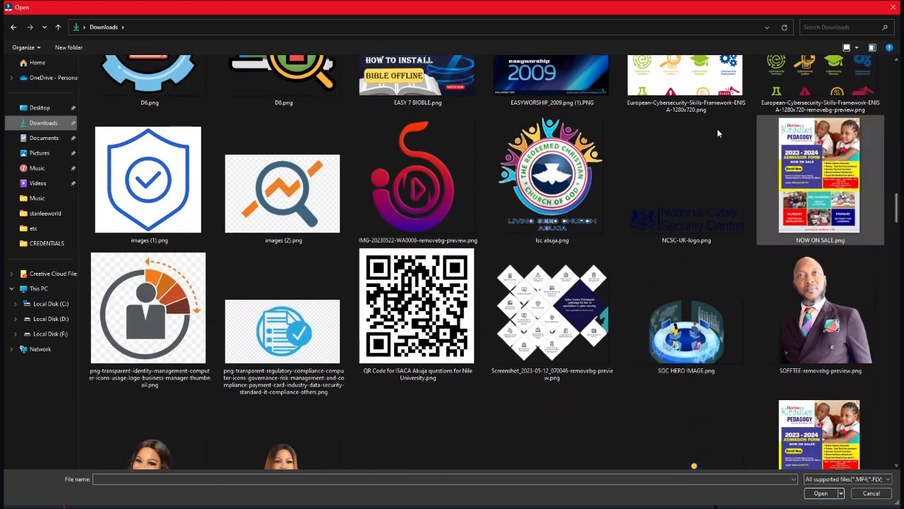
click(445, 128)
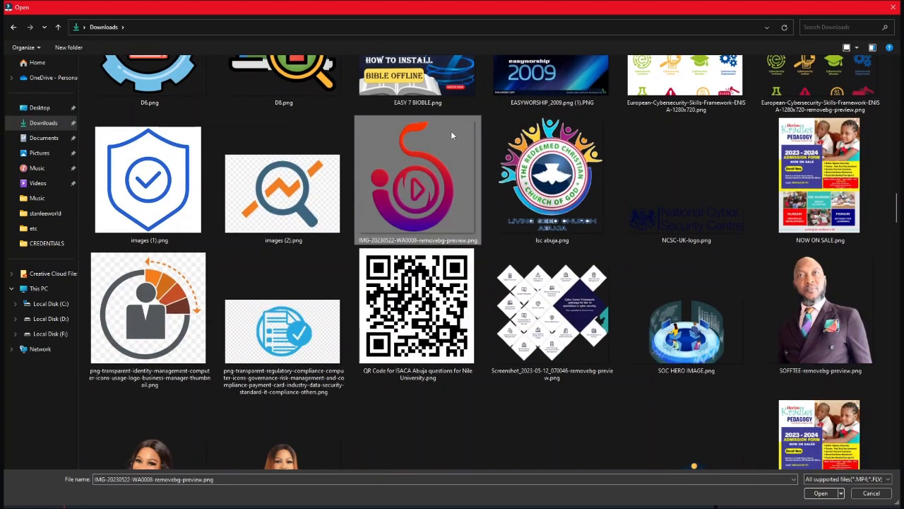
click(821, 493)
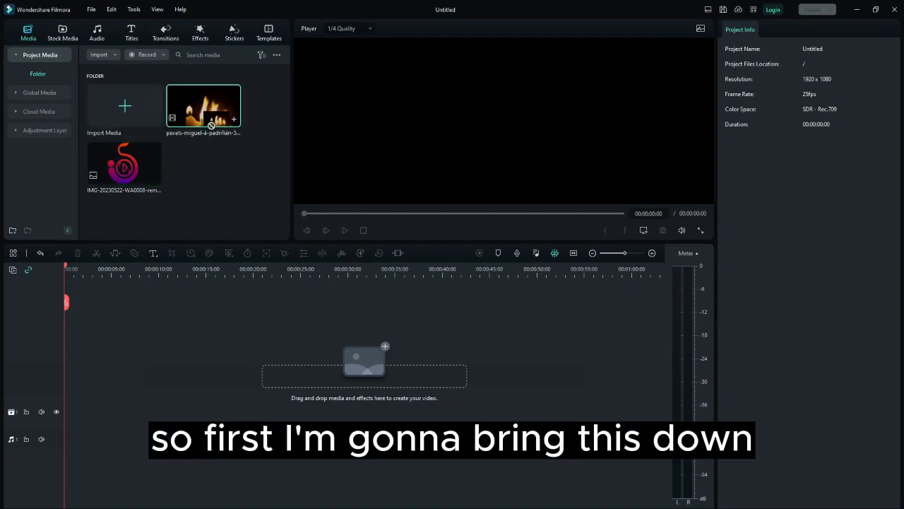
Place the candle video at the start of the timeline, keeping the project settings of 1920 x 1080 25fps, and play it back.
drag(203, 106, 64, 380)
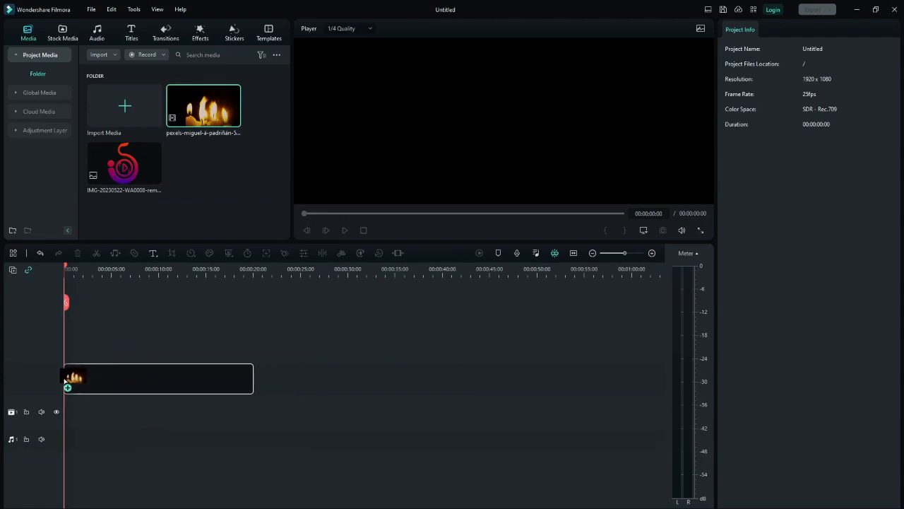
drag(65, 380, 61, 376)
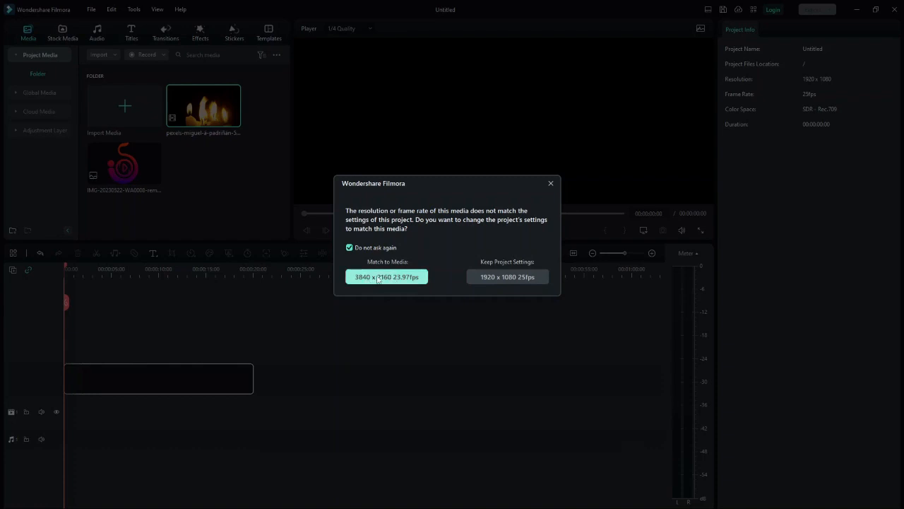
click(511, 278)
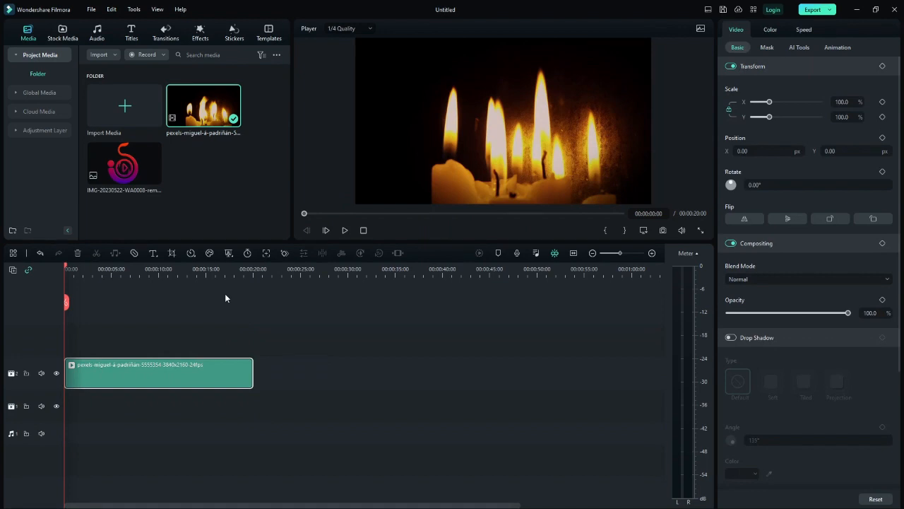
key(space)
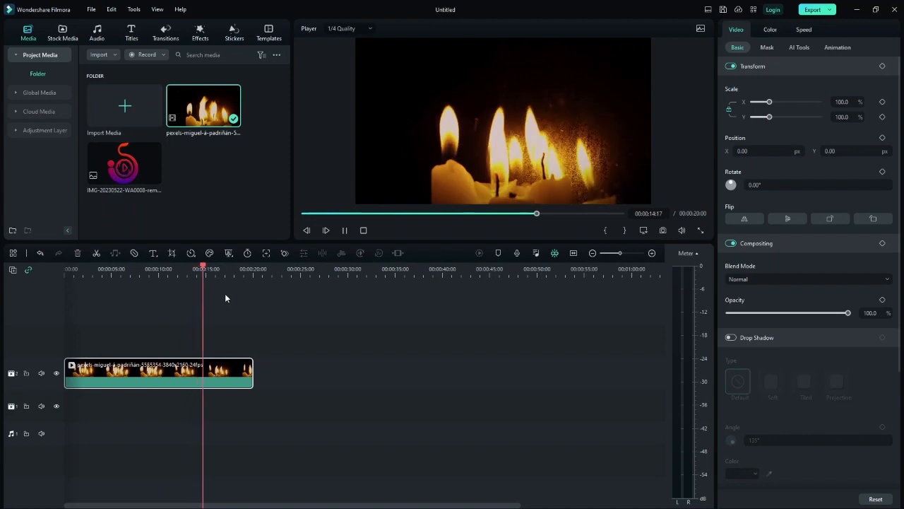
key(space)
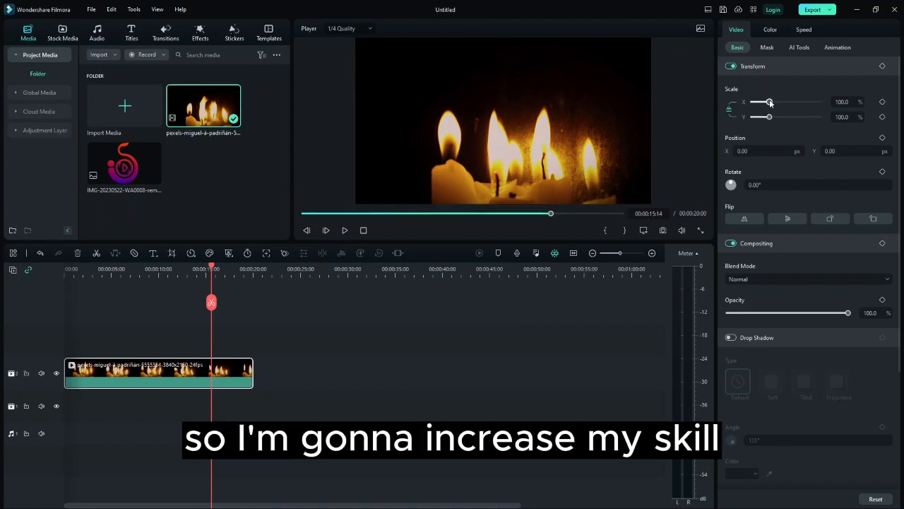
Enlarge the candle clip to about 191.5% scale and reposition it in the frame to about X -110 px, Y 132 px.
drag(769, 101, 770, 103)
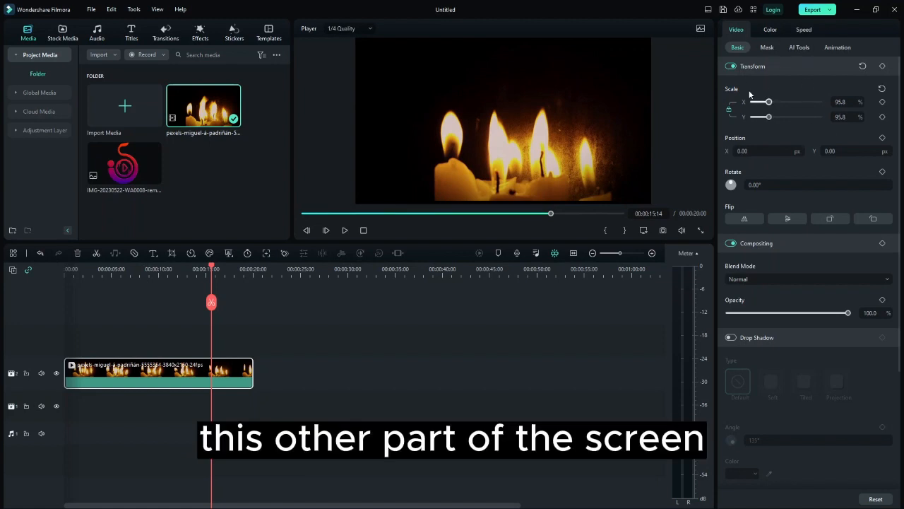
click(770, 29)
click(803, 28)
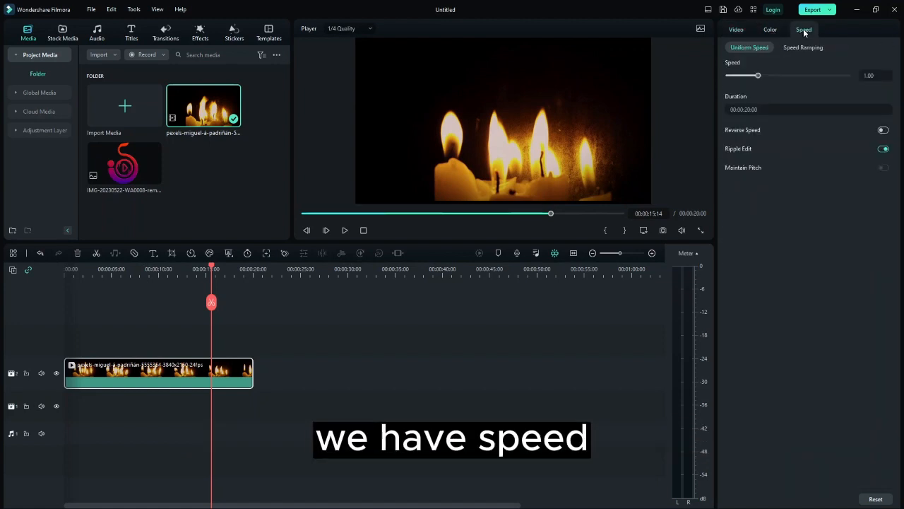
click(742, 34)
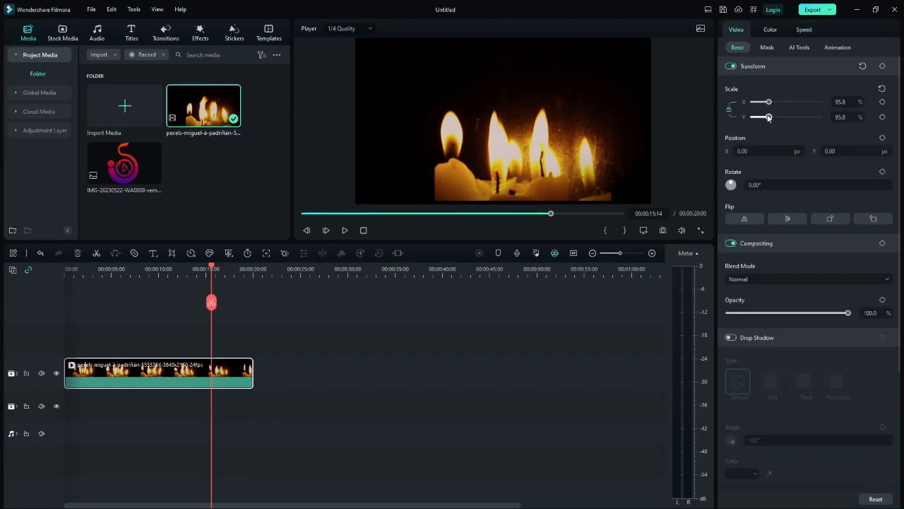
drag(769, 116, 785, 117)
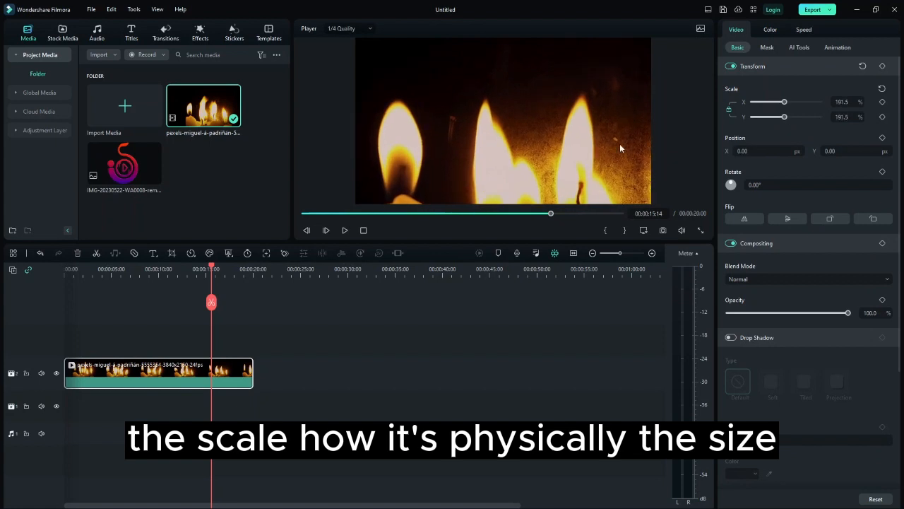
drag(613, 146, 599, 127)
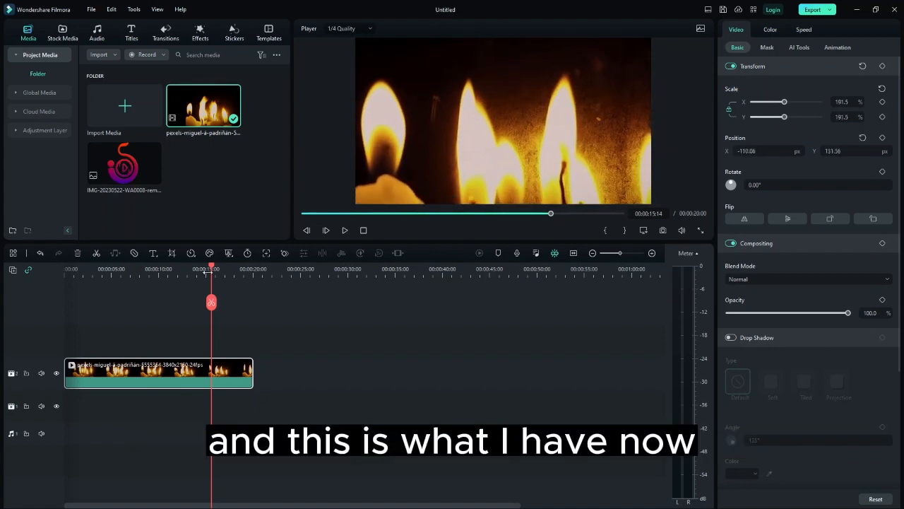
Play the candle clip through from the beginning and return the playhead to the start of the timeline.
drag(212, 302, 0, 298)
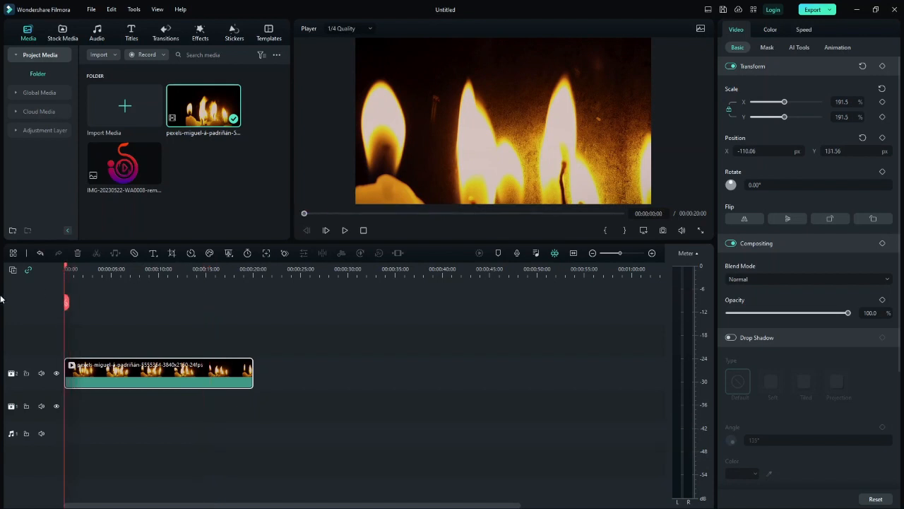
key(space)
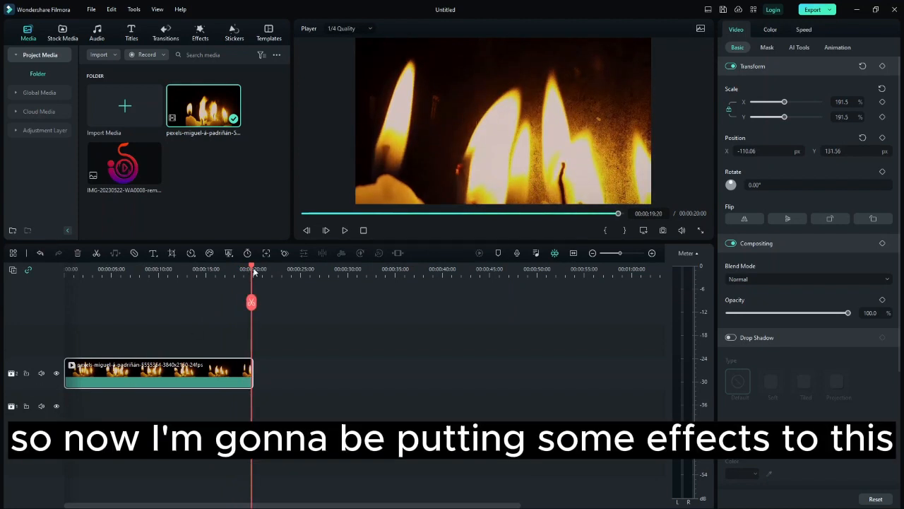
drag(252, 271, 64, 298)
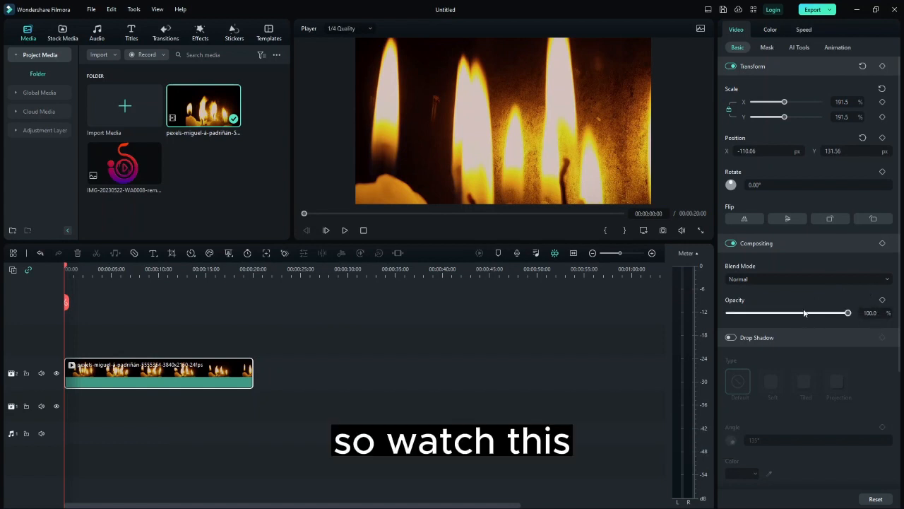
Keyframe the candle clip's opacity at 0% at the start and 100% at the clip's end, 00:00:19:23.
drag(848, 313, 730, 316)
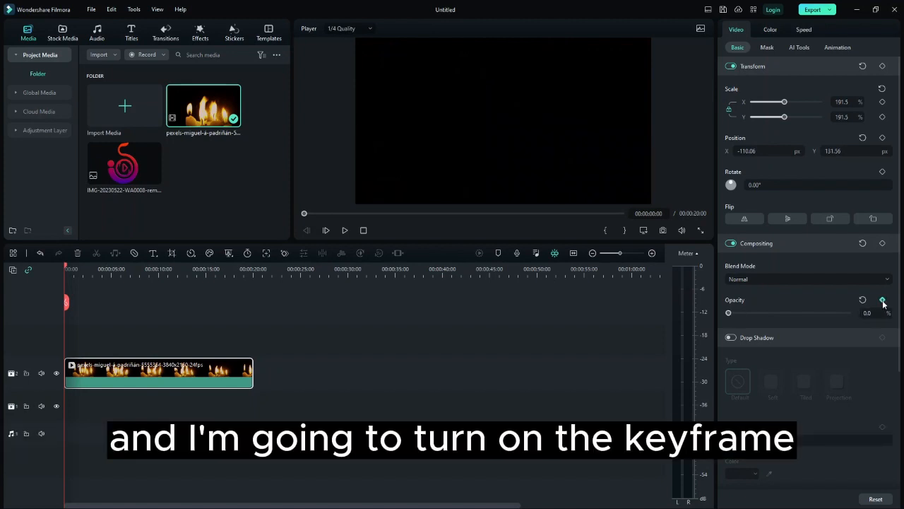
click(882, 300)
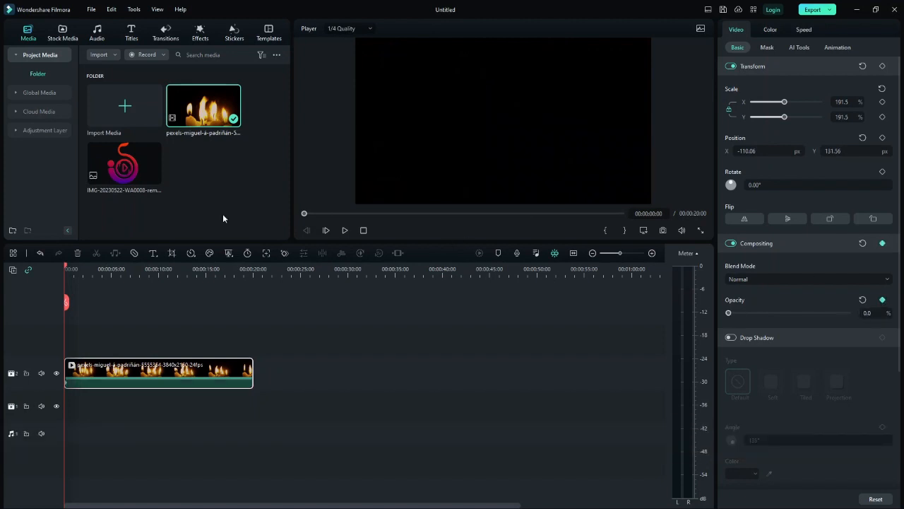
drag(65, 267, 253, 306)
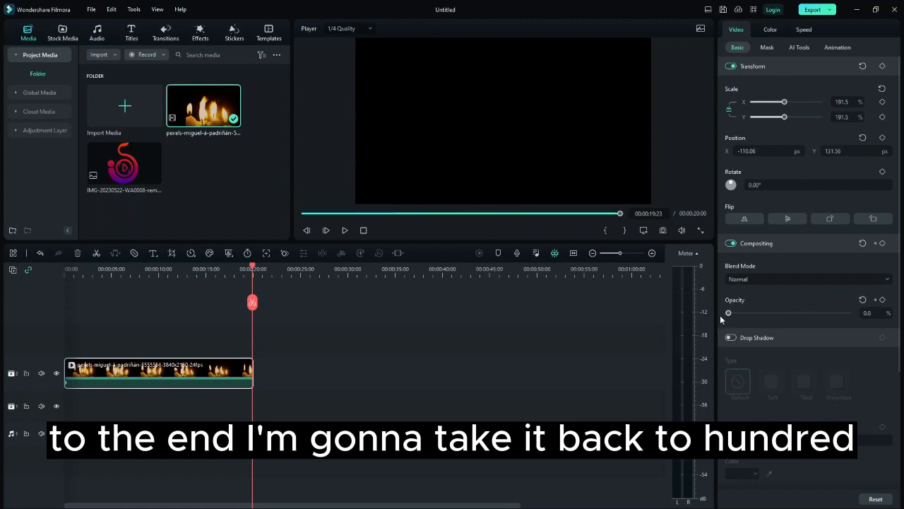
drag(730, 312, 854, 323)
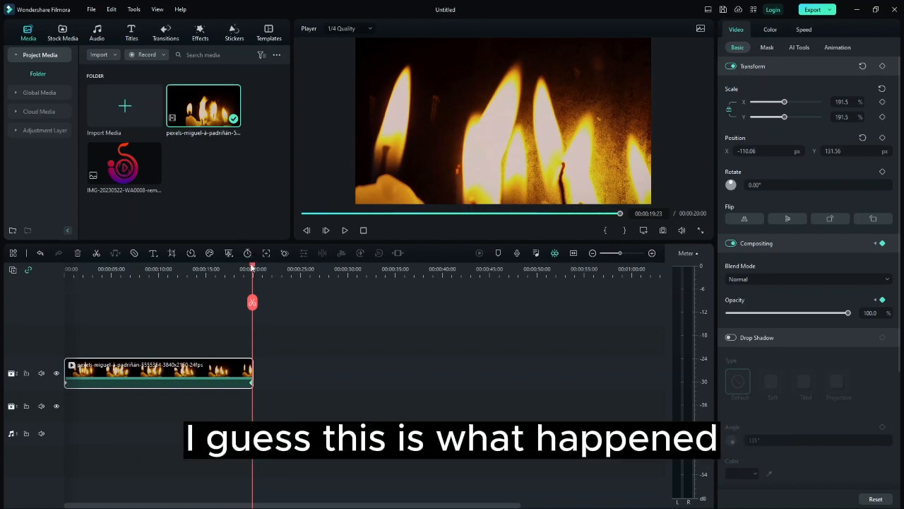
Play the candle clip's opacity fade from the start and scrub through it along the timeline.
drag(253, 277, 44, 275)
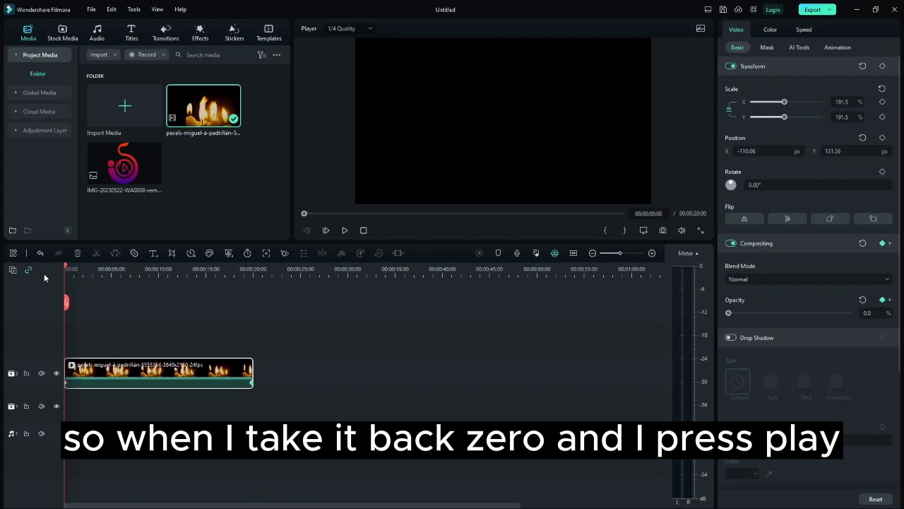
key(space)
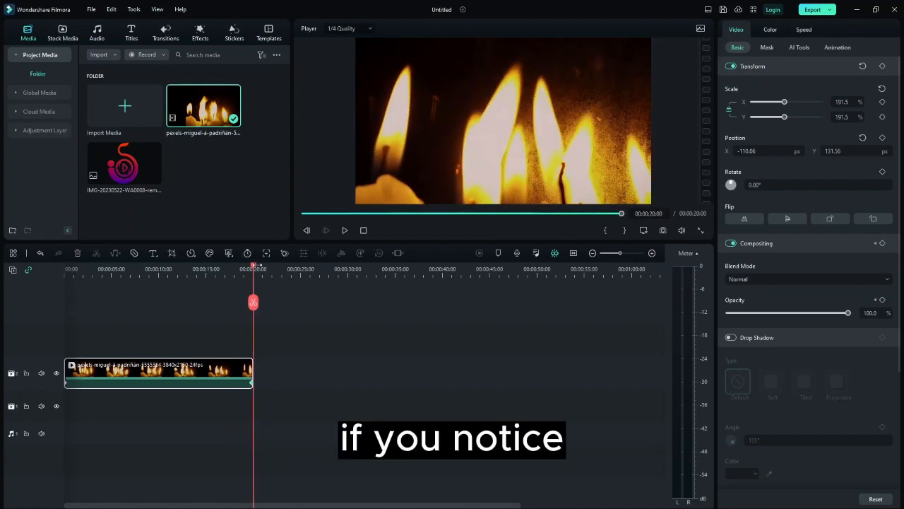
click(255, 269)
drag(255, 268, 64, 372)
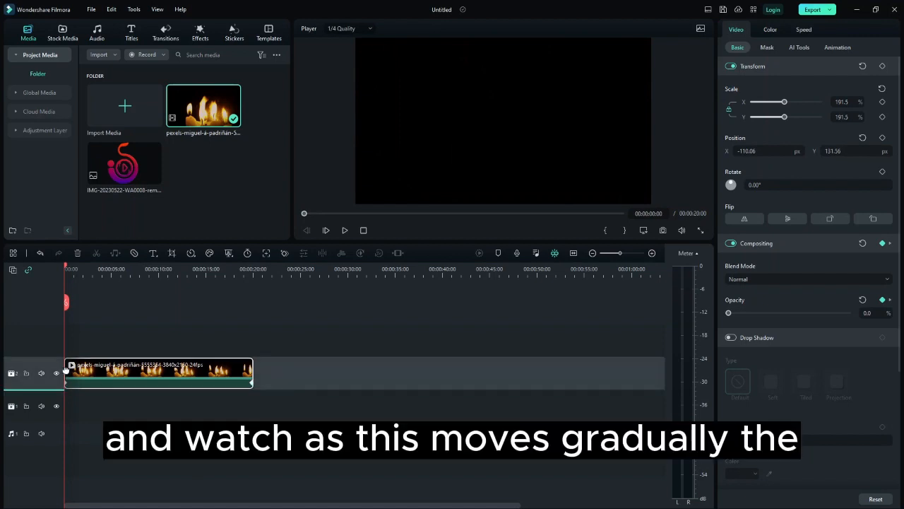
drag(67, 271, 80, 270)
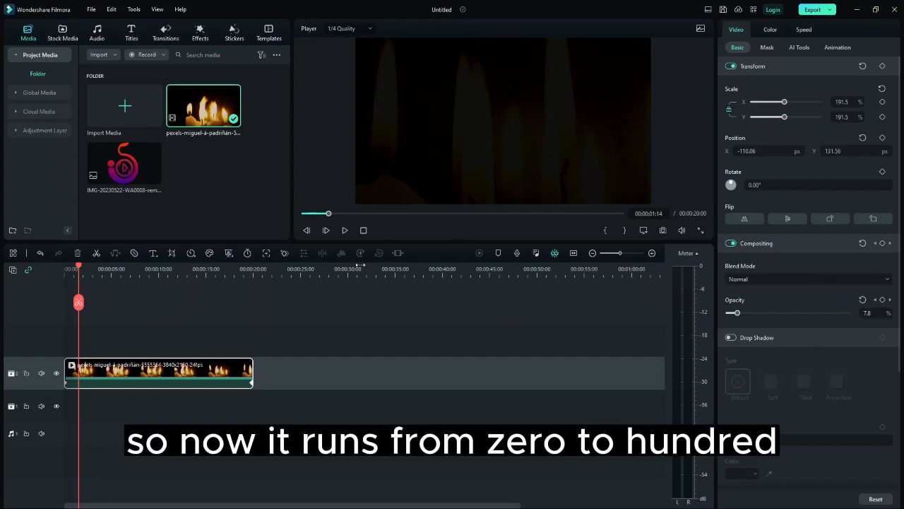
mouse_move(79, 270)
mouse_down()
mouse_move(69, 273)
mouse_move(191, 279)
mouse_move(232, 302)
mouse_up()
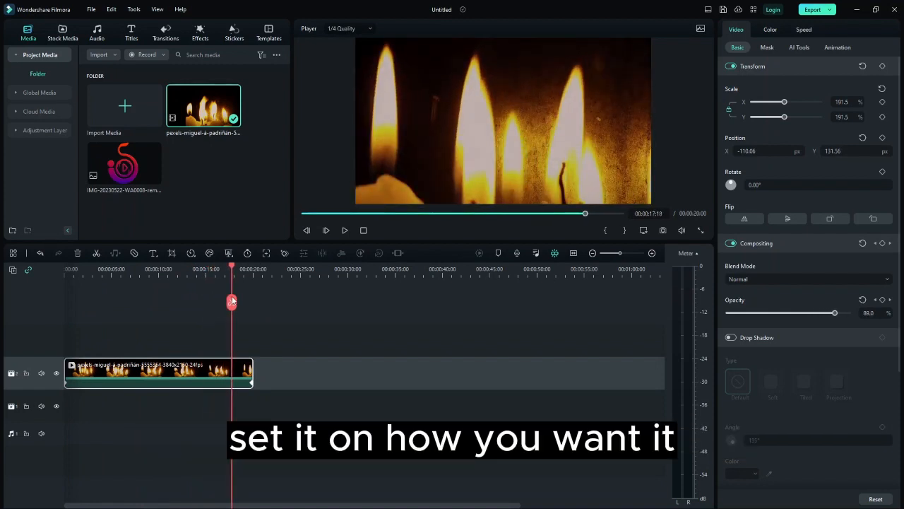
Place the logo image above the candle clip at the timeline start and scale it down to about 73.2%.
drag(120, 175, 72, 326)
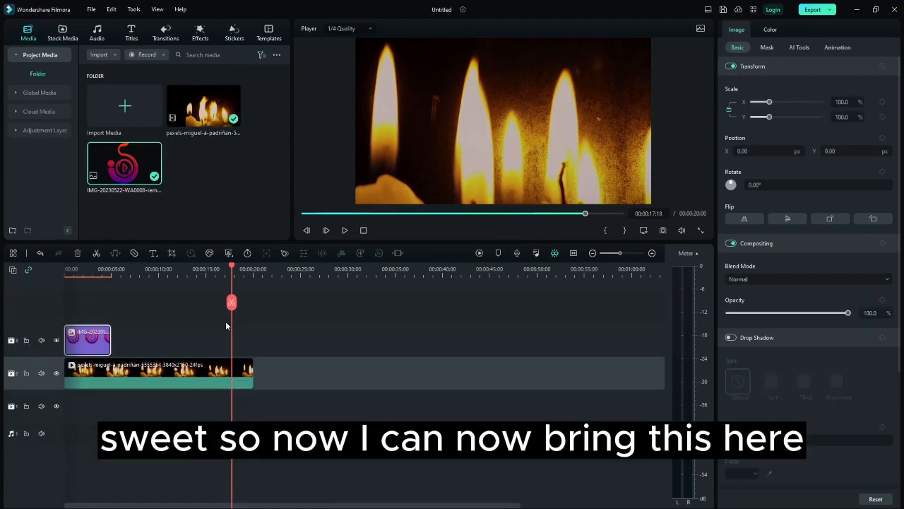
drag(234, 268, 61, 303)
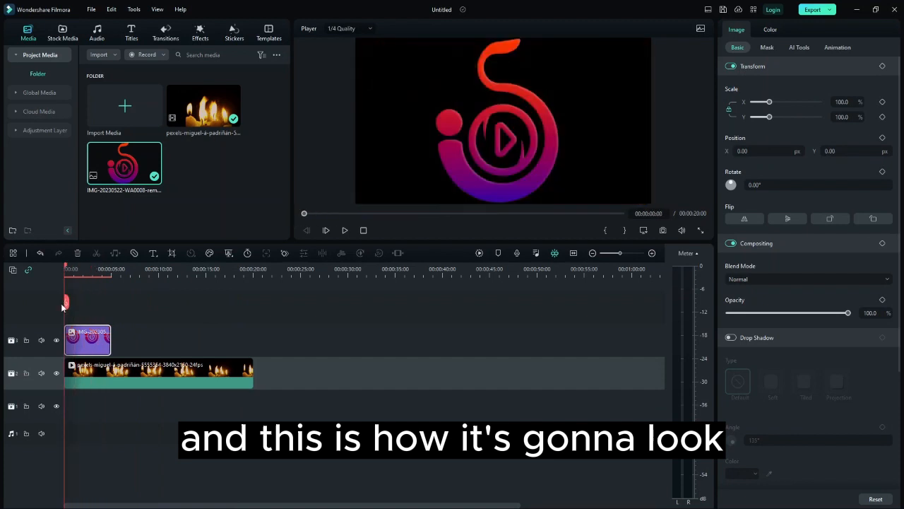
click(509, 144)
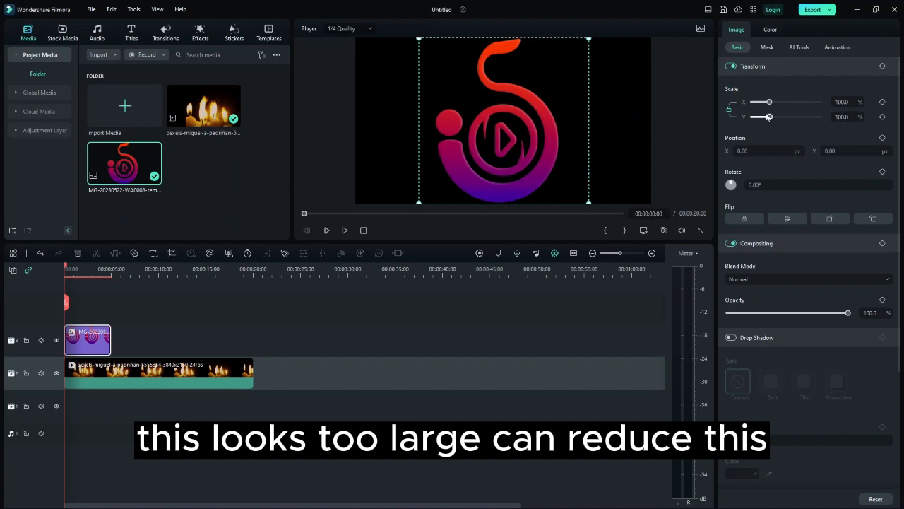
drag(765, 117, 765, 118)
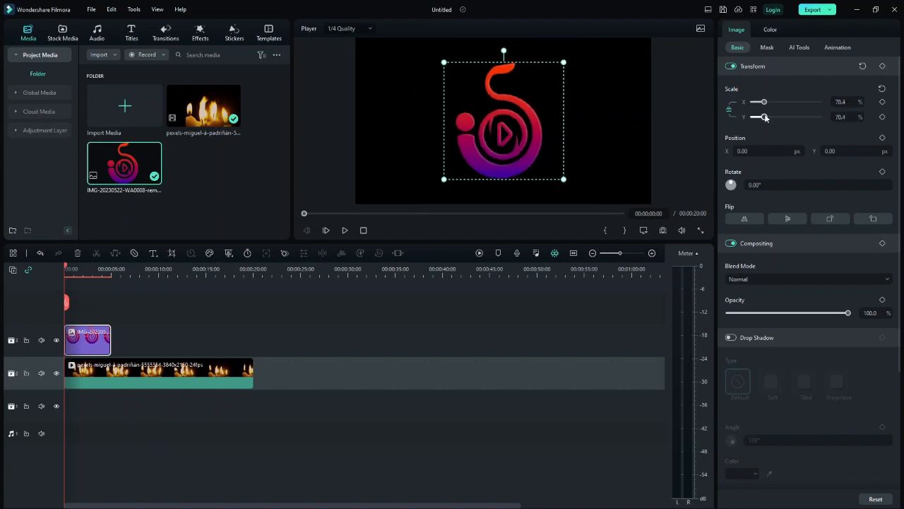
click(601, 118)
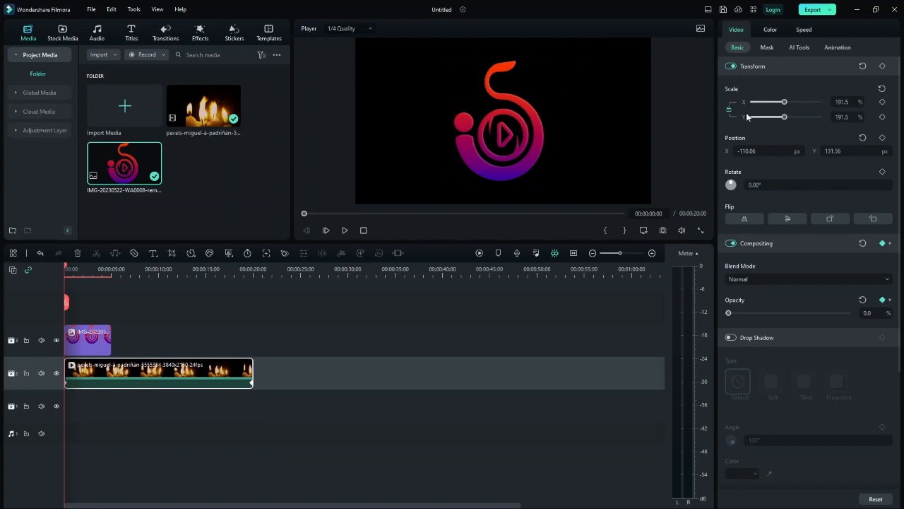
Apply the Spin 2 motion from Preset Motions (Legacy) to the candle clip.
click(834, 47)
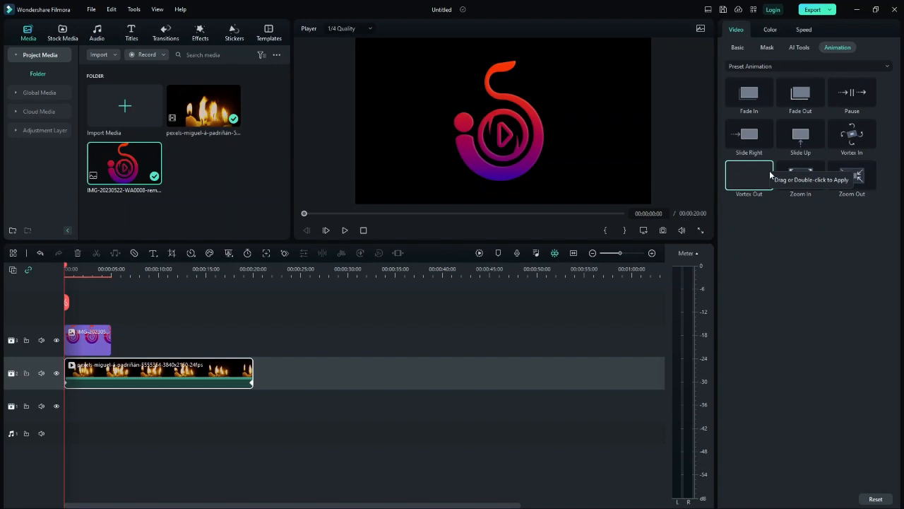
click(818, 66)
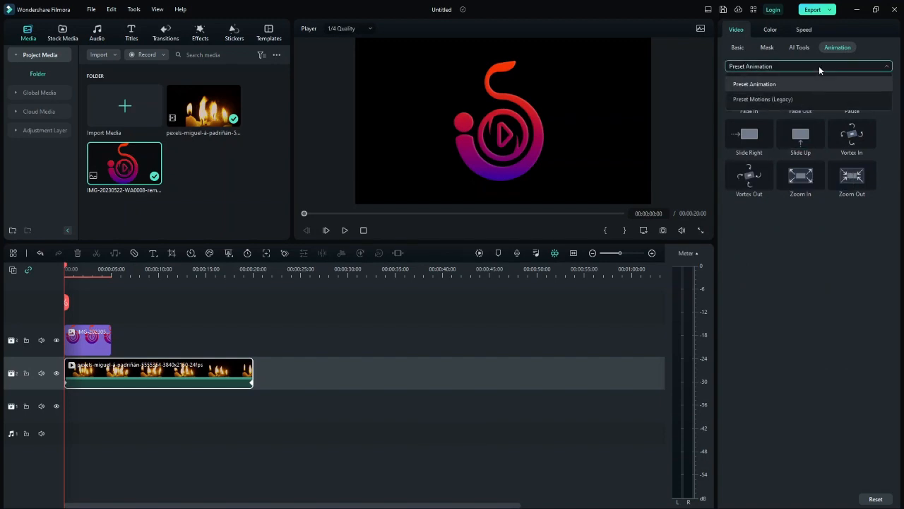
click(816, 96)
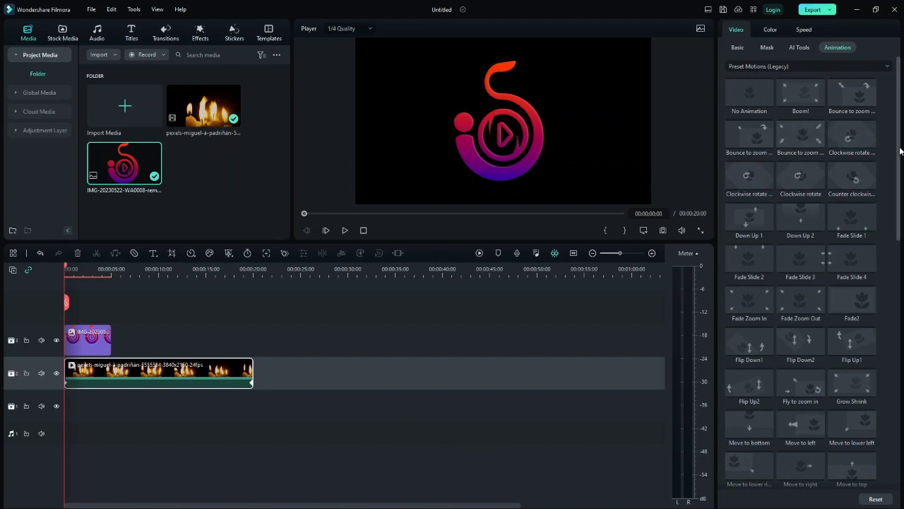
drag(899, 154, 903, 274)
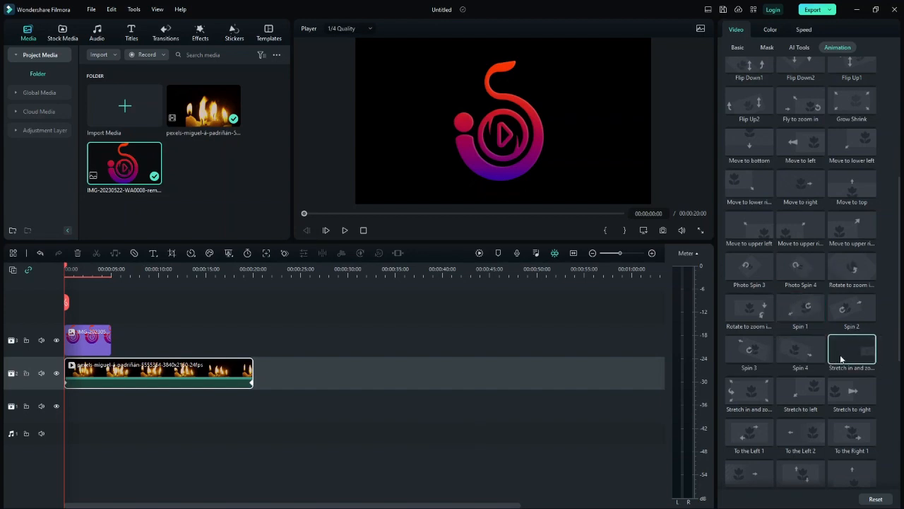
double_click(840, 309)
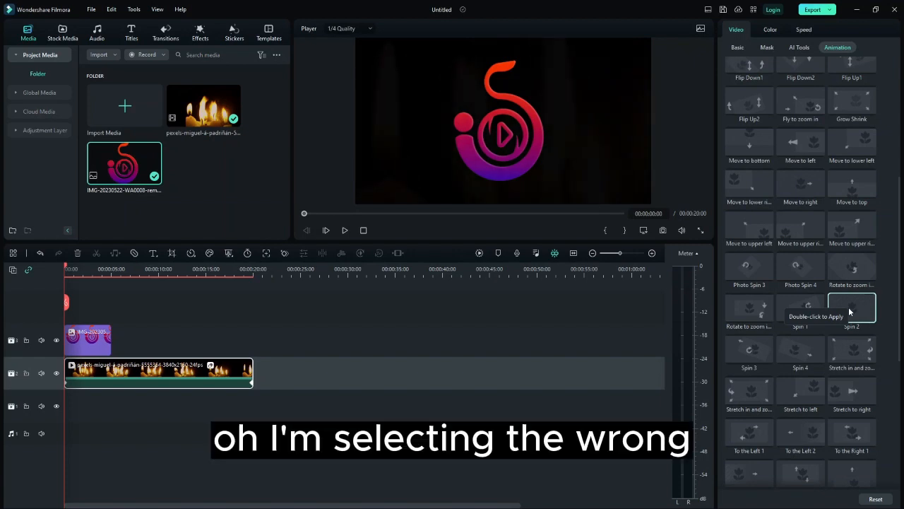
double_click(849, 308)
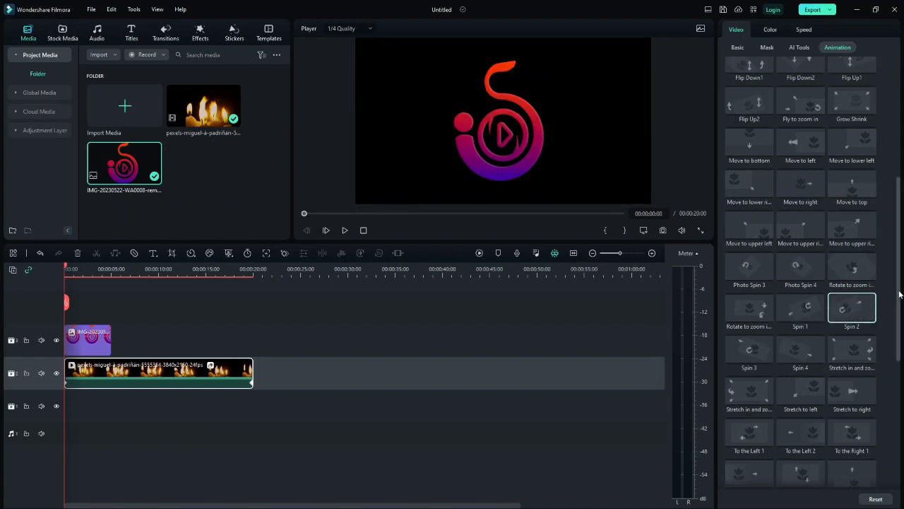
Apply the Clockwise rotate motion from Preset Motions (Legacy) to the logo clip and play the timeline.
click(82, 346)
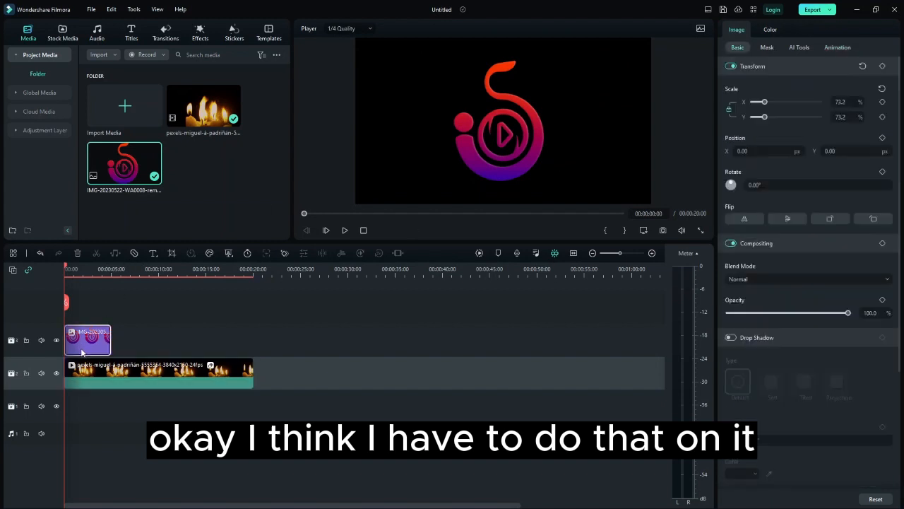
click(837, 47)
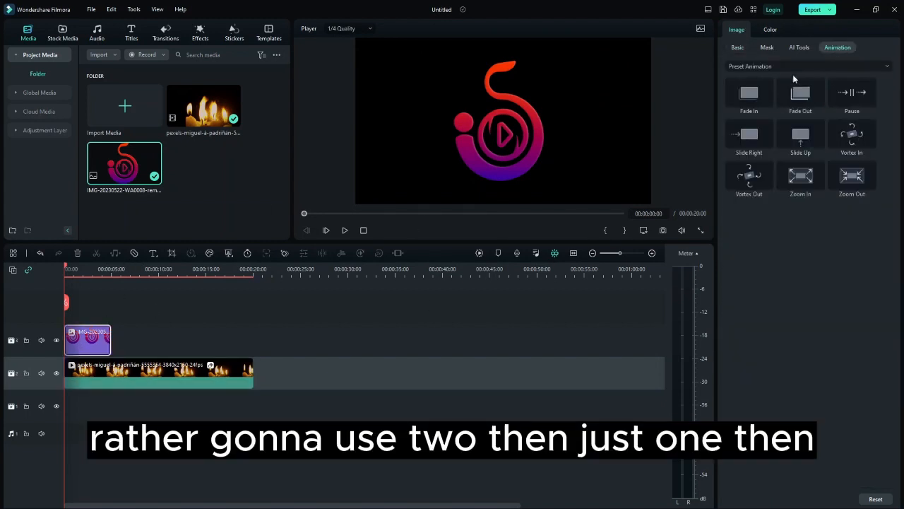
click(800, 66)
click(801, 92)
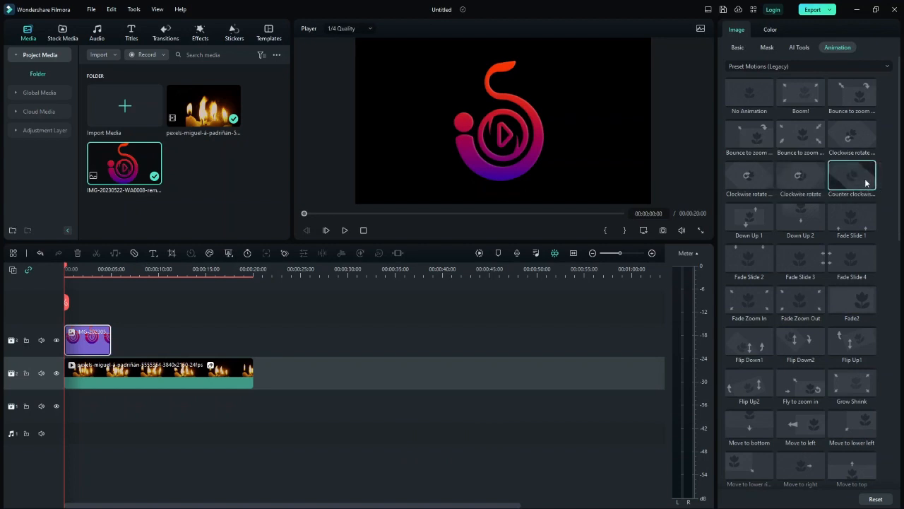
click(799, 178)
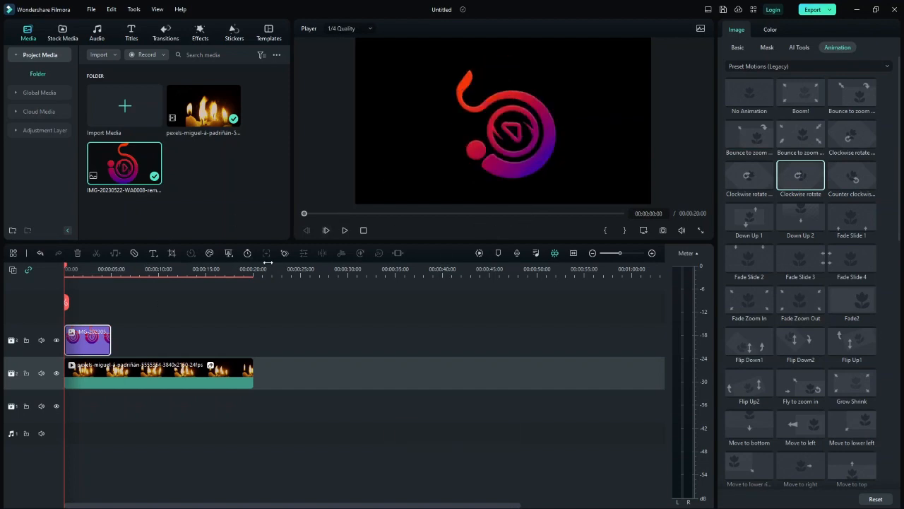
key(space)
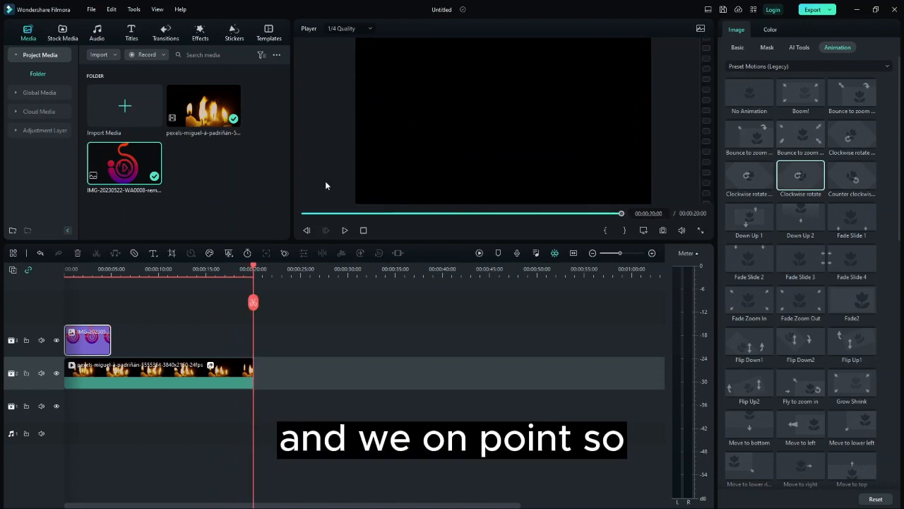
Remove the spin motion from the candle clip by applying the No Animation preset.
click(133, 380)
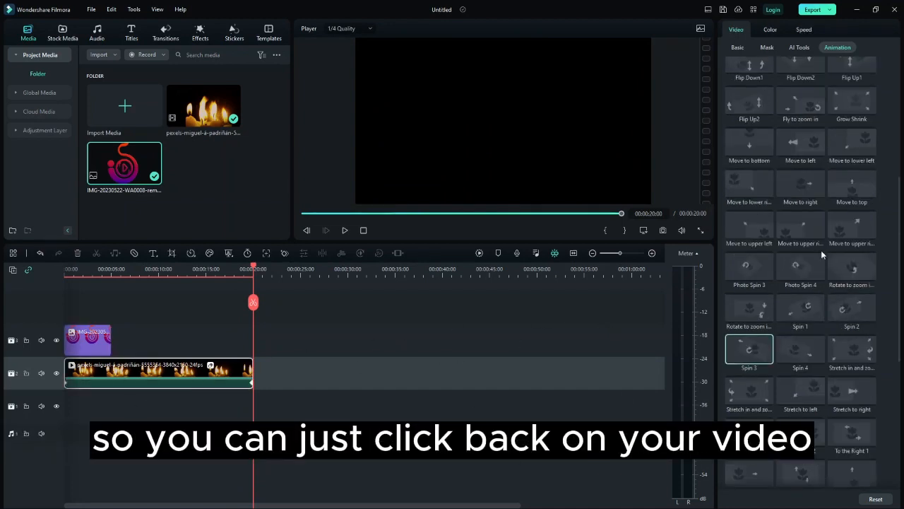
drag(898, 199, 880, 65)
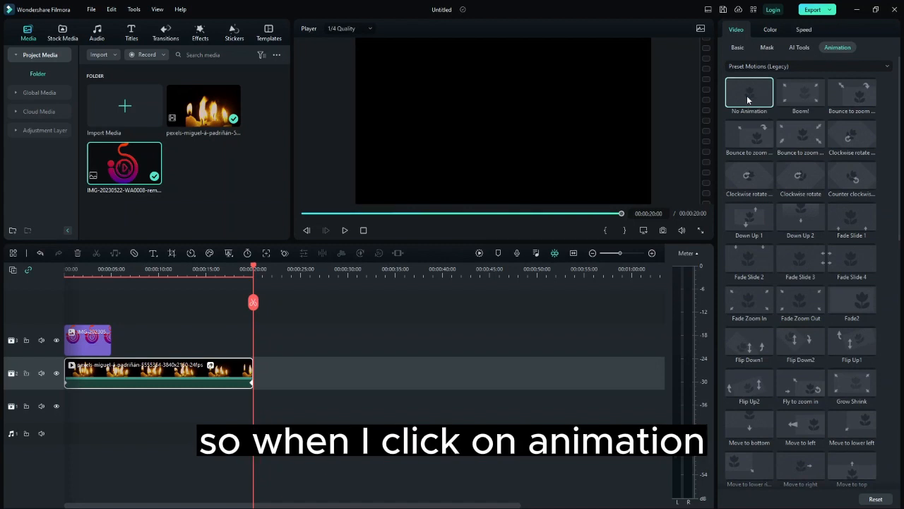
click(747, 100)
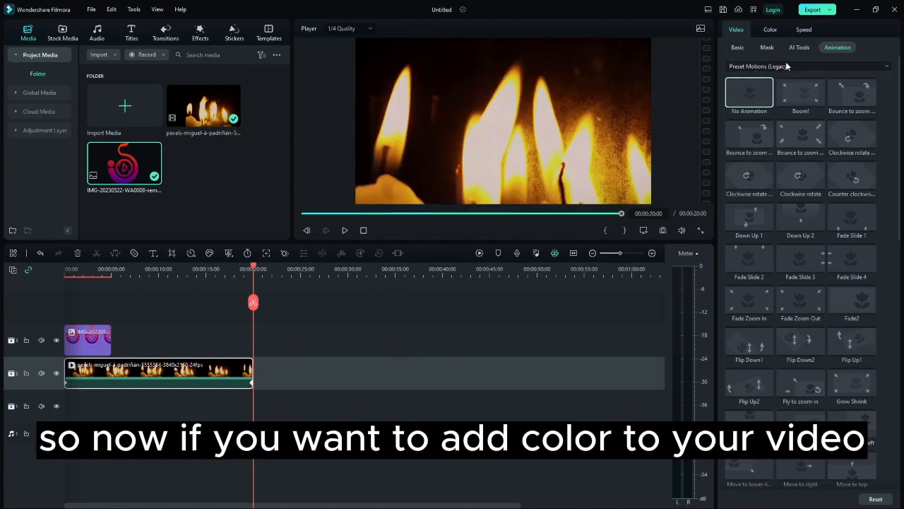
Colour-adjust the candle clip to temperature -46.5, tint 20.5, vibrance 18.9 and saturation 59.8.
click(779, 30)
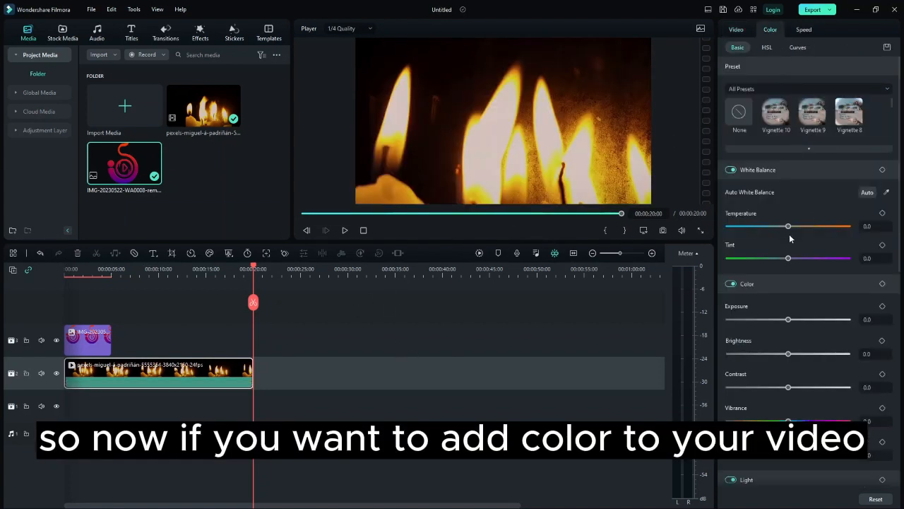
drag(789, 226, 759, 228)
mouse_move(787, 259)
mouse_down()
mouse_move(773, 259)
mouse_move(800, 260)
mouse_up()
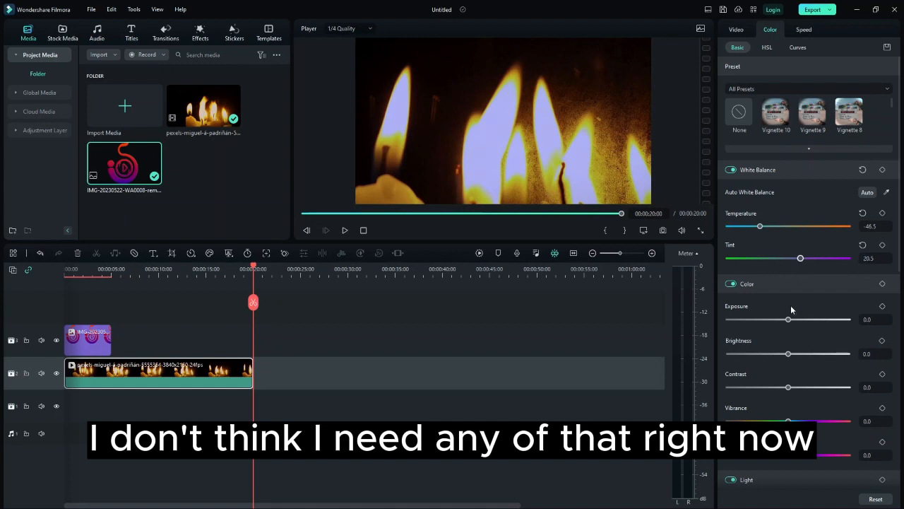
drag(789, 421, 799, 422)
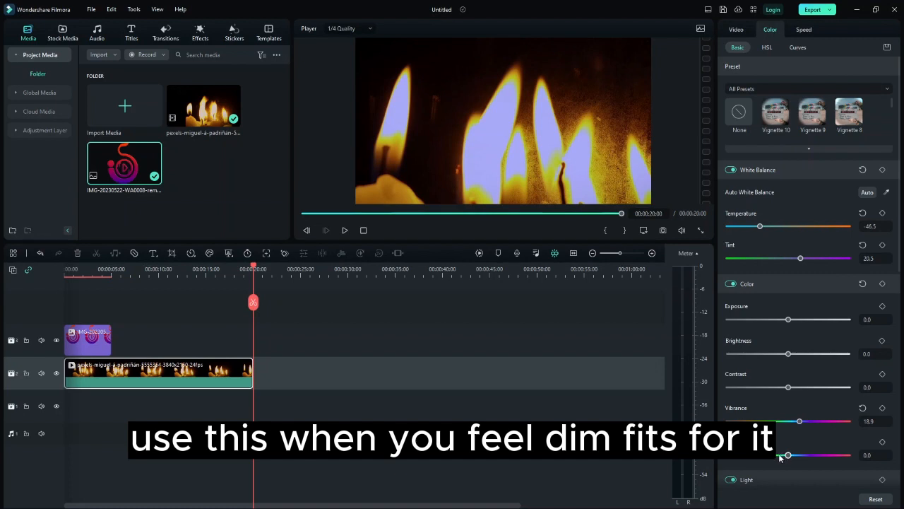
drag(787, 455, 824, 456)
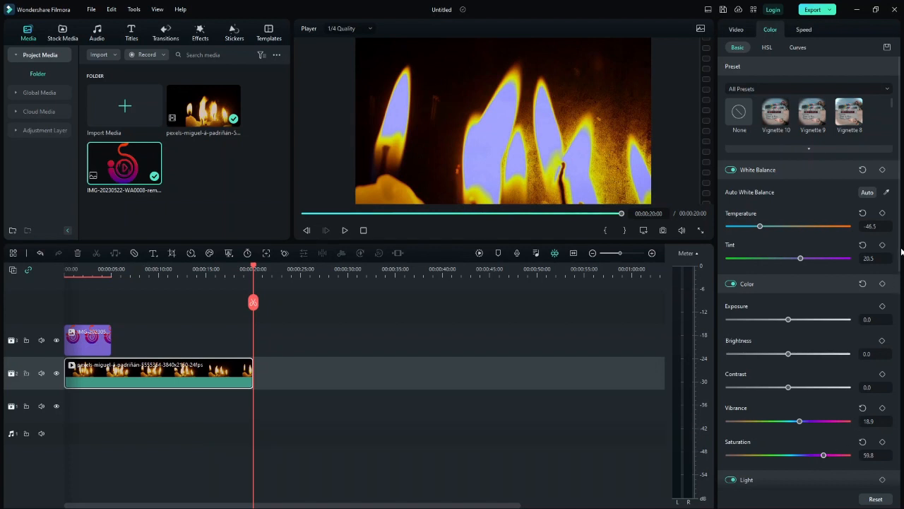
Apply the Vignette 10 colour preset to the candle clip and return to its basic video properties.
click(814, 121)
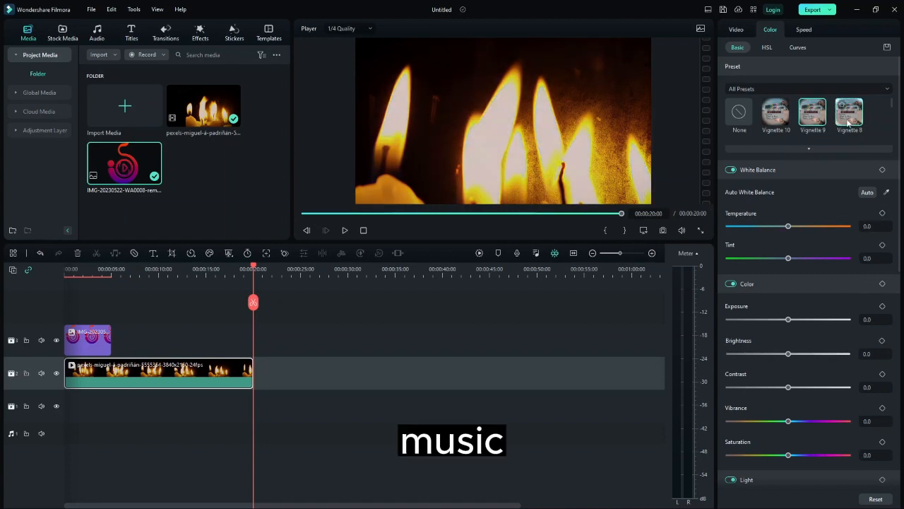
click(777, 116)
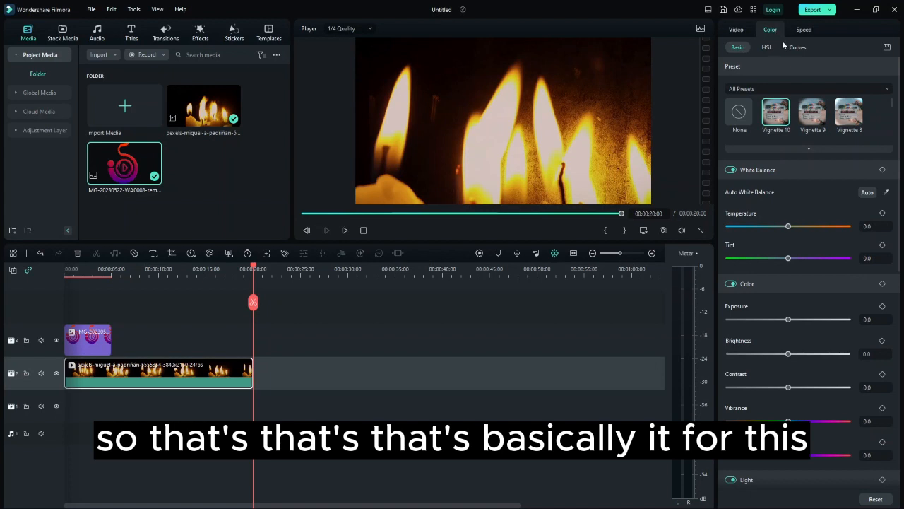
click(801, 30)
click(745, 29)
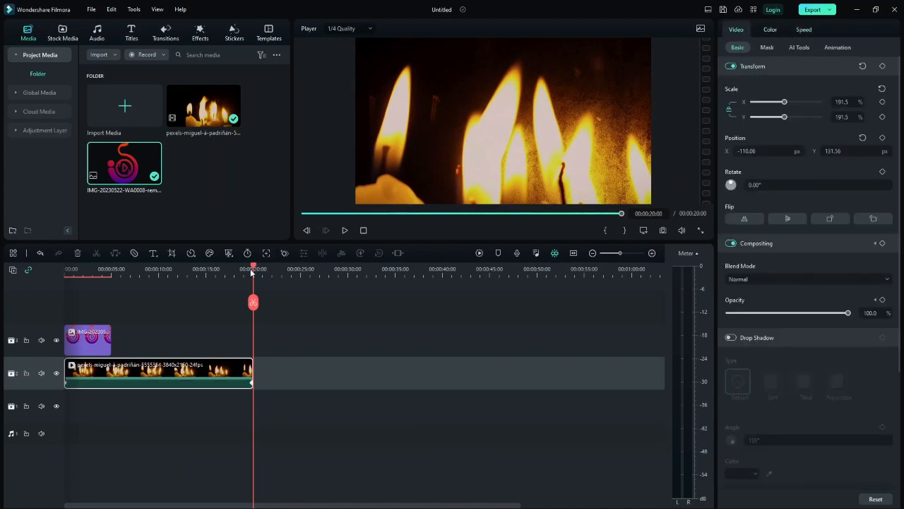
Return the playhead to the timeline start and move the candle clip down to video track 1.
drag(256, 265, 8, 282)
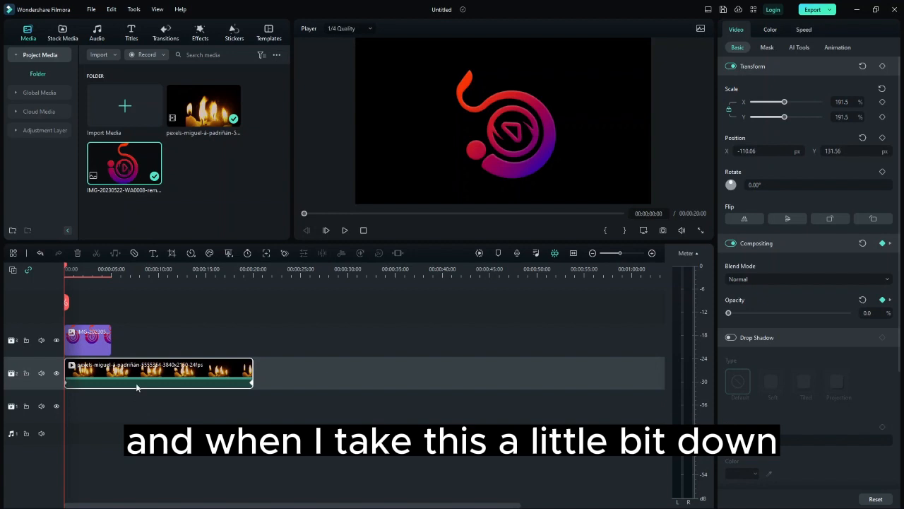
drag(139, 373, 139, 396)
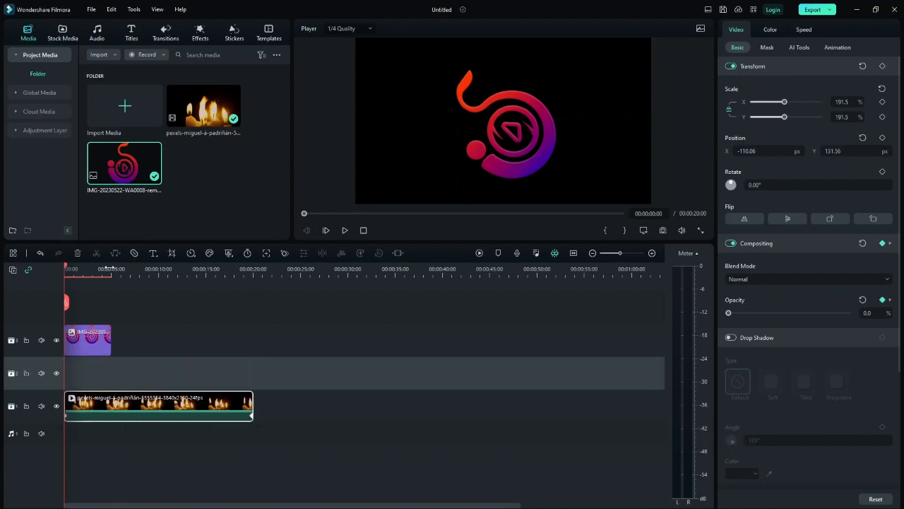
Add the trending 3D Golden Title to video track 2 at the timeline start and play it back.
click(131, 30)
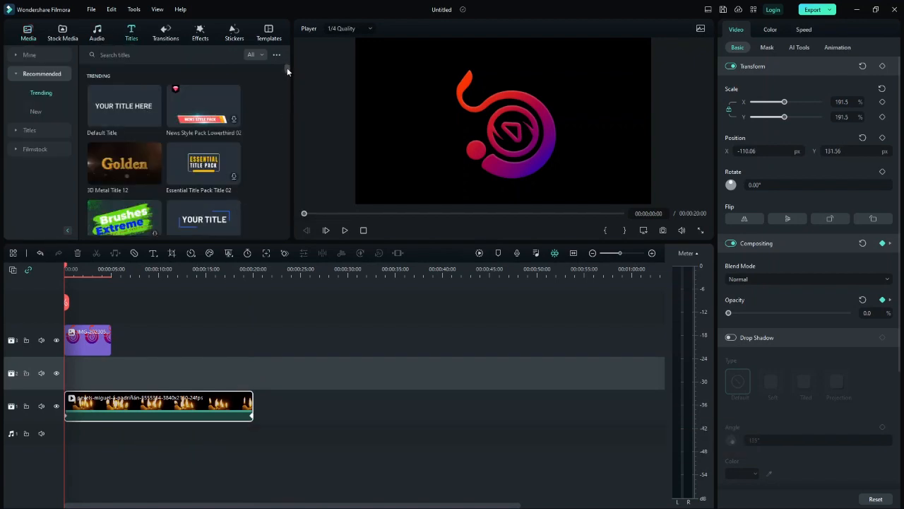
drag(286, 66, 286, 73)
mouse_move(190, 119)
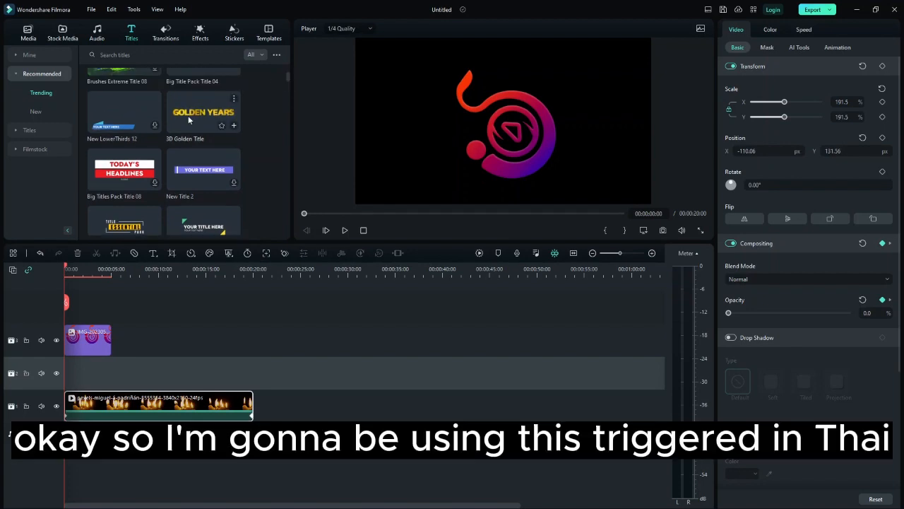
click(233, 126)
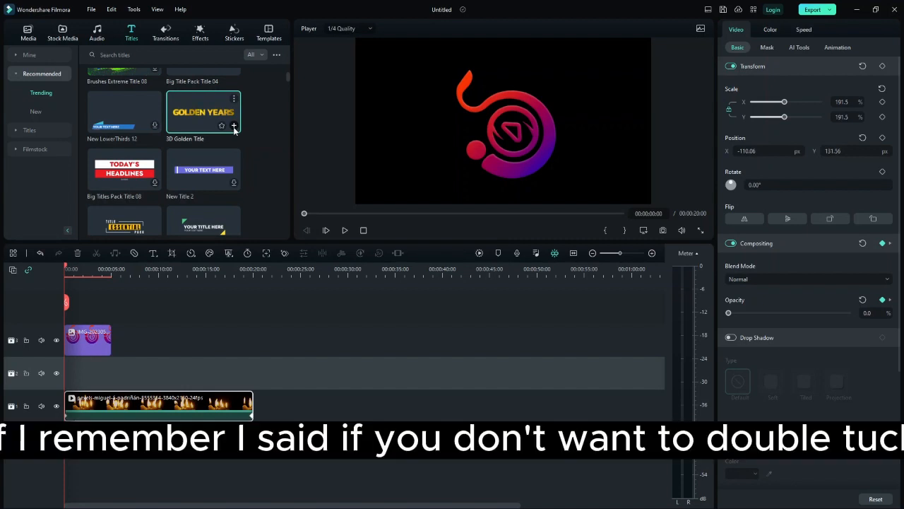
click(234, 126)
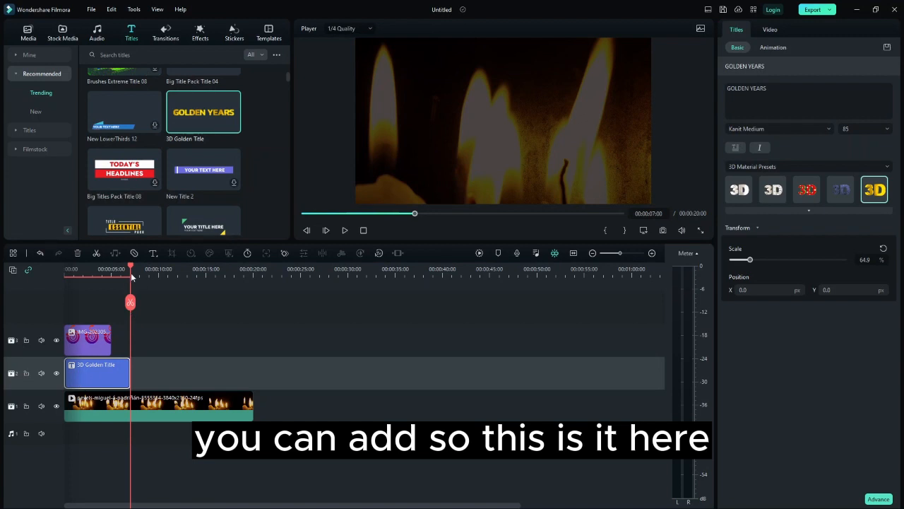
drag(130, 267, 59, 278)
key(space)
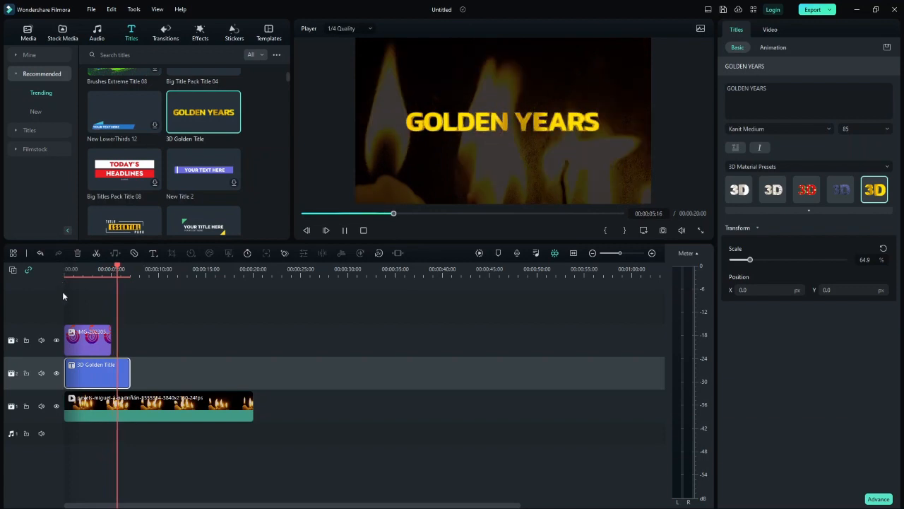
key(space)
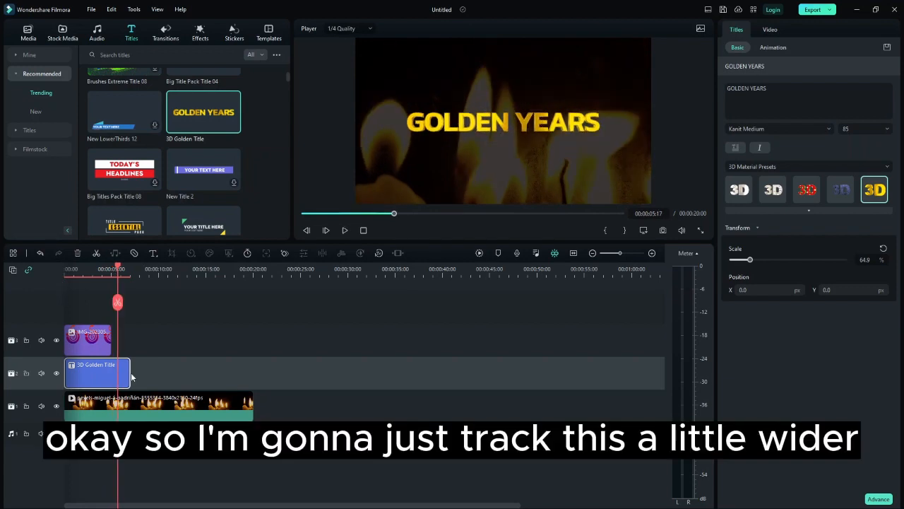
Extend the 3D Golden Title clip to about 16 seconds and apply the first, white 3D material preset.
drag(129, 373, 213, 382)
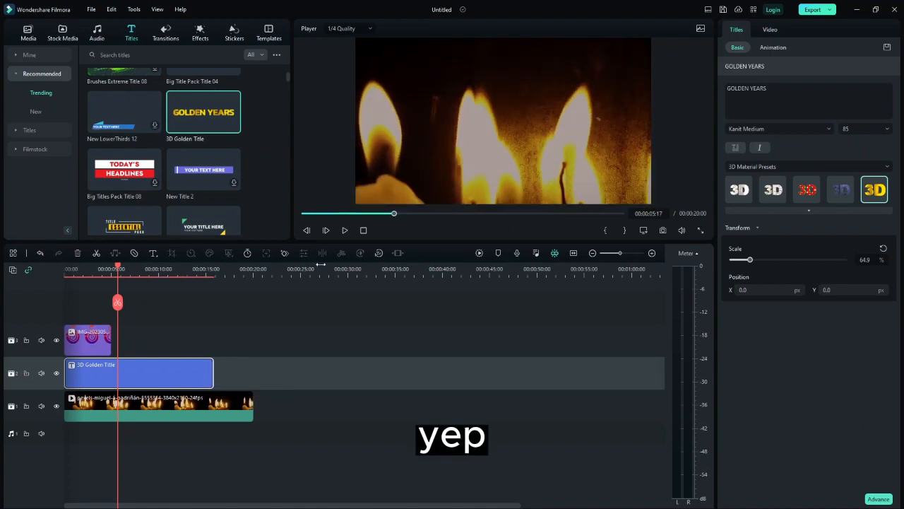
click(854, 211)
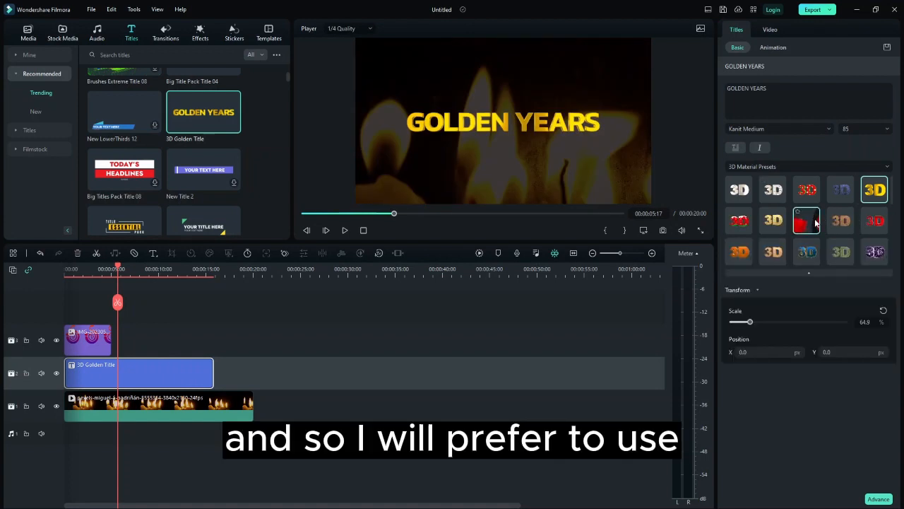
click(745, 197)
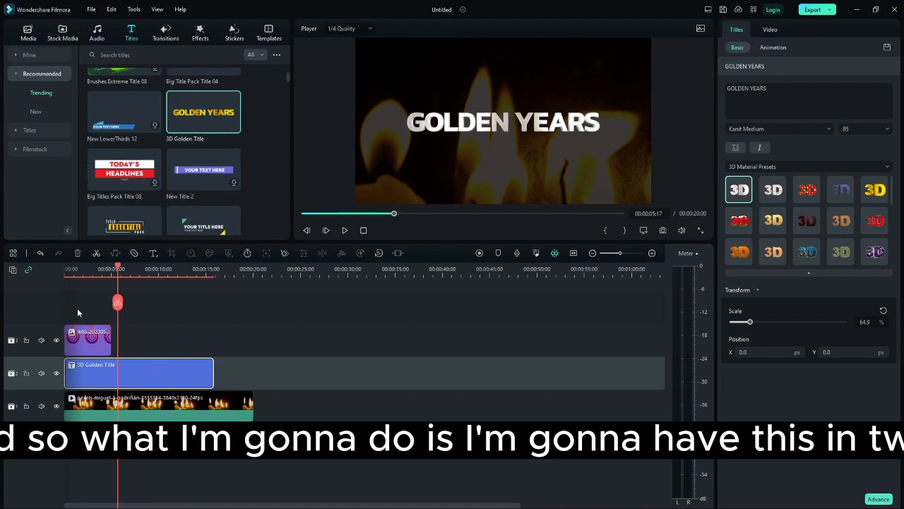
Move the logo clip up to video track 4 and add a second 3D Golden Title on track 3 at the start.
click(86, 339)
drag(85, 340, 62, 299)
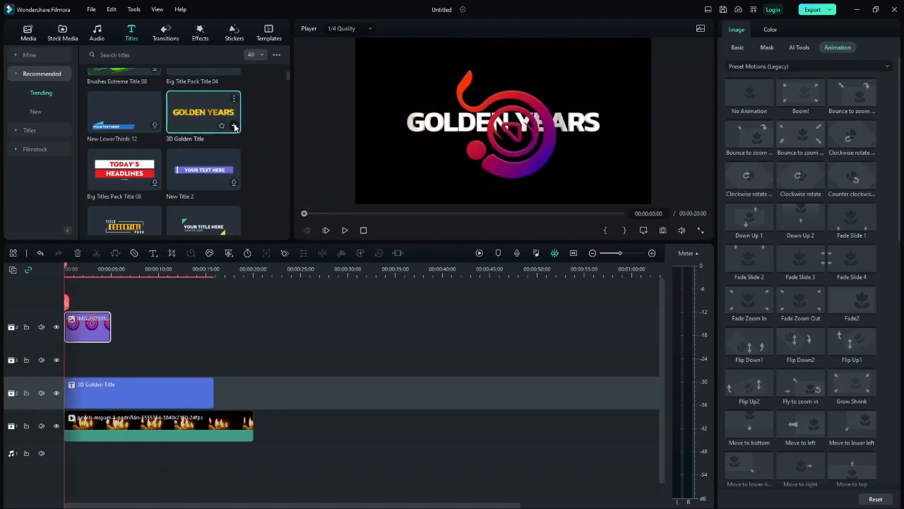
click(235, 127)
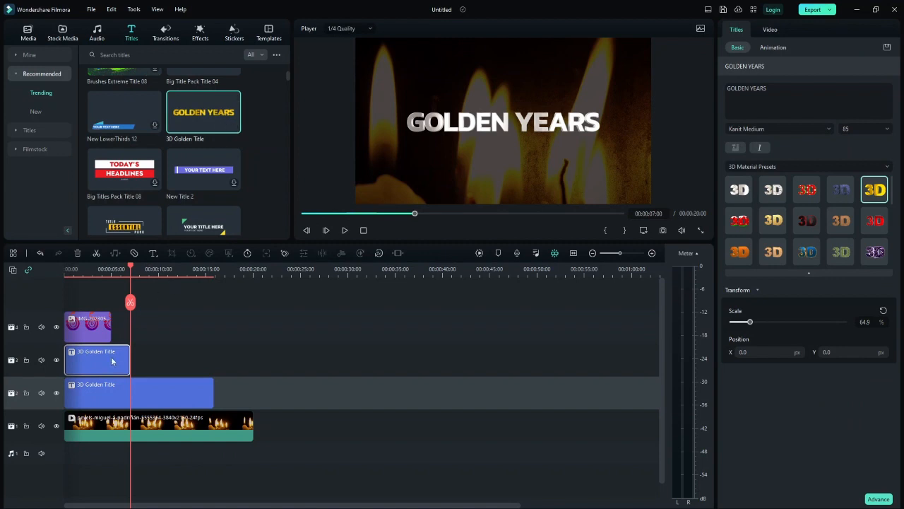
Extend the track 3 title to match the track 2 title's length and apply the same white 3D material preset.
drag(128, 359, 214, 367)
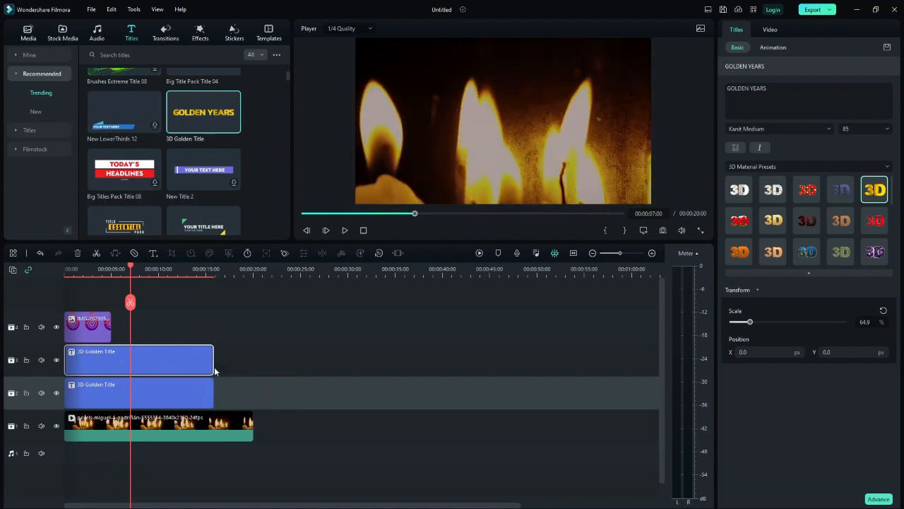
click(739, 200)
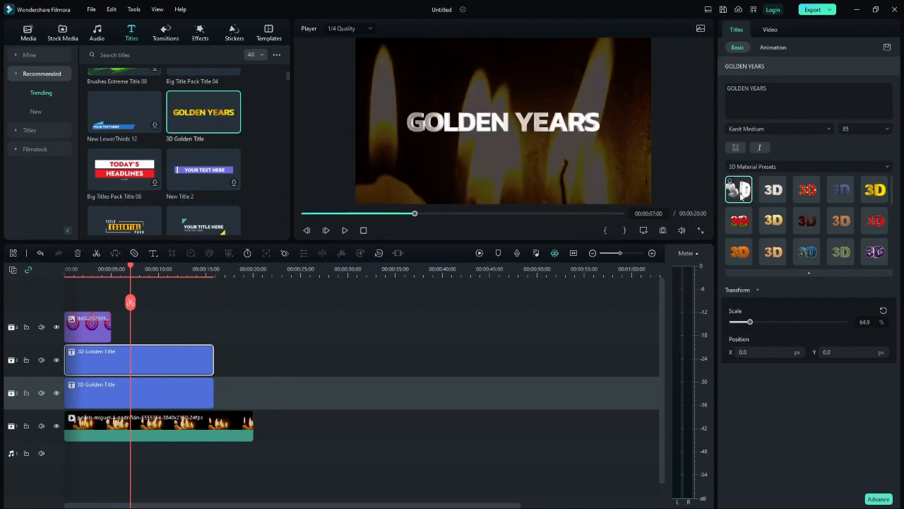
Move the track 3 title down to about Y -106.6 px in the frame and set its scale to 150%.
click(496, 127)
drag(497, 128, 495, 158)
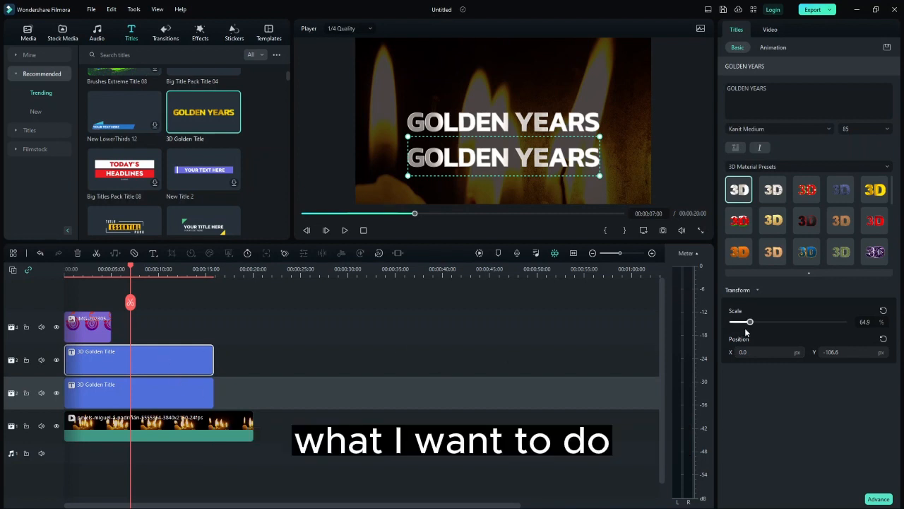
drag(751, 324, 769, 324)
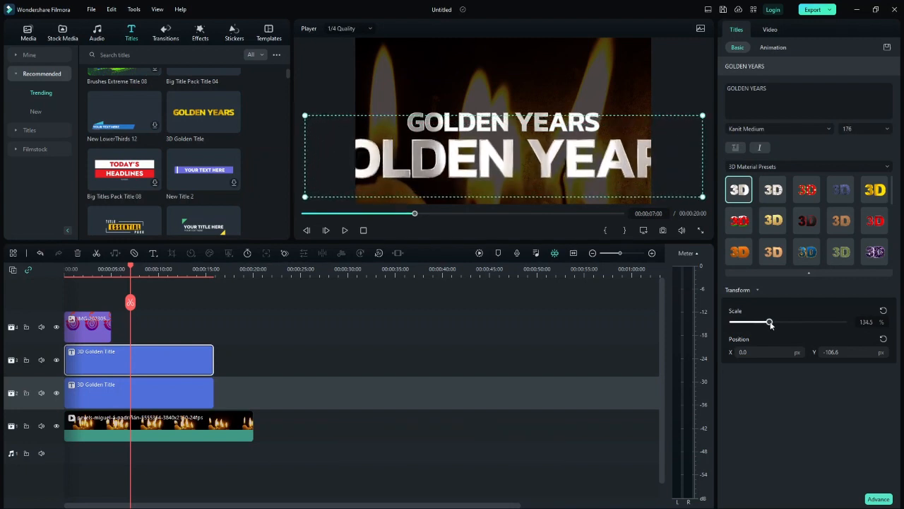
drag(768, 322, 771, 323)
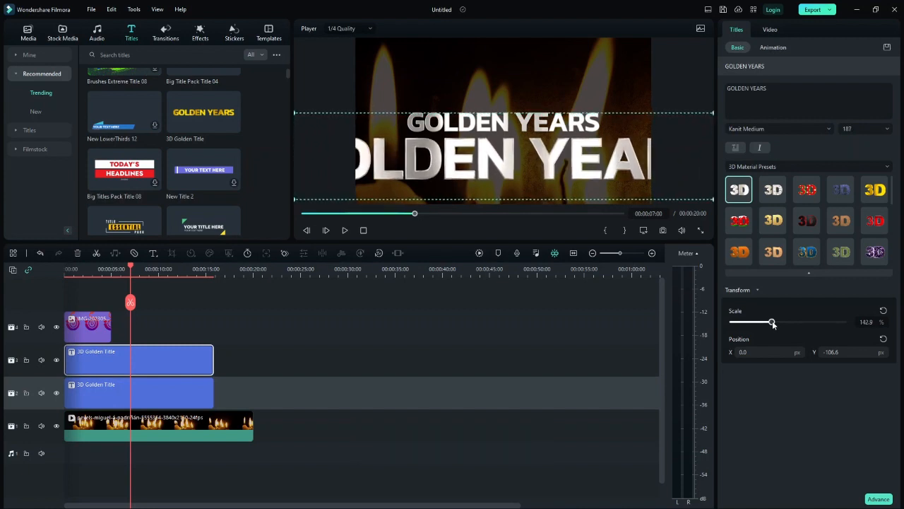
drag(773, 323, 775, 323)
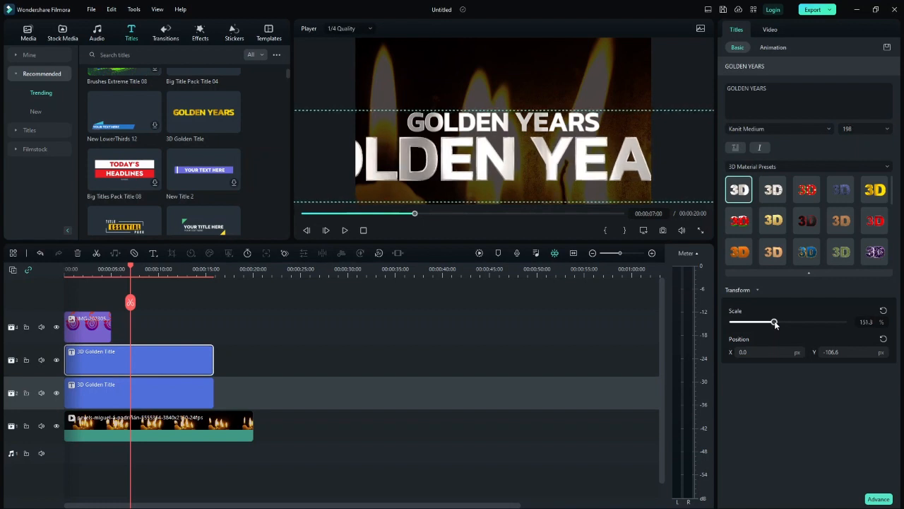
click(866, 323)
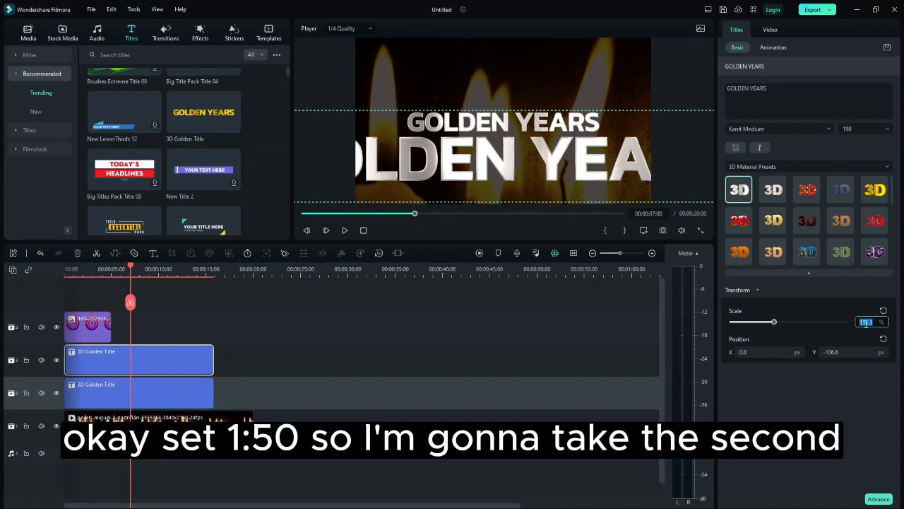
text(150)
key(Return)
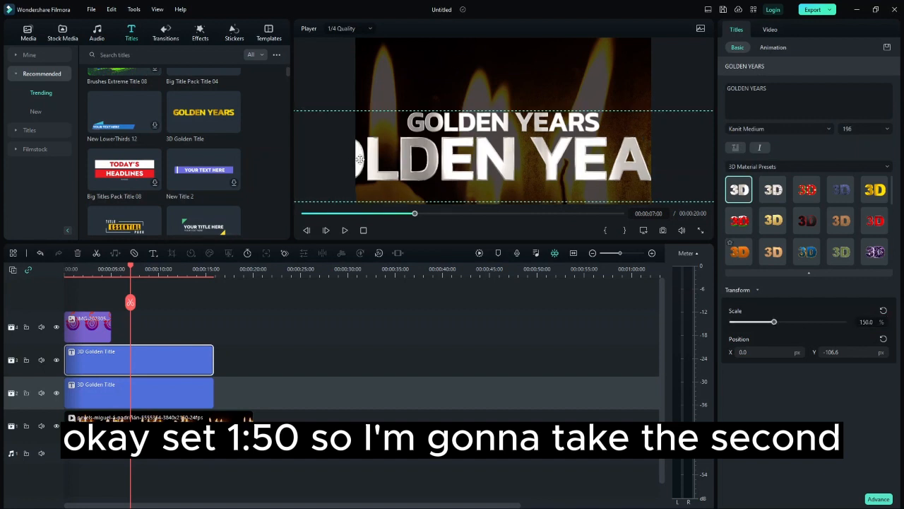
Try to reposition the smaller track 2 title higher within the preview frame.
click(188, 399)
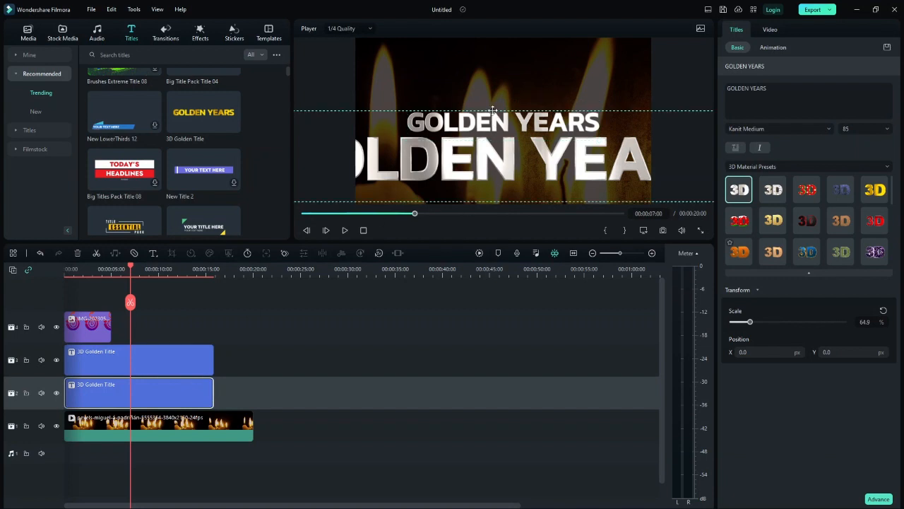
drag(495, 122, 490, 108)
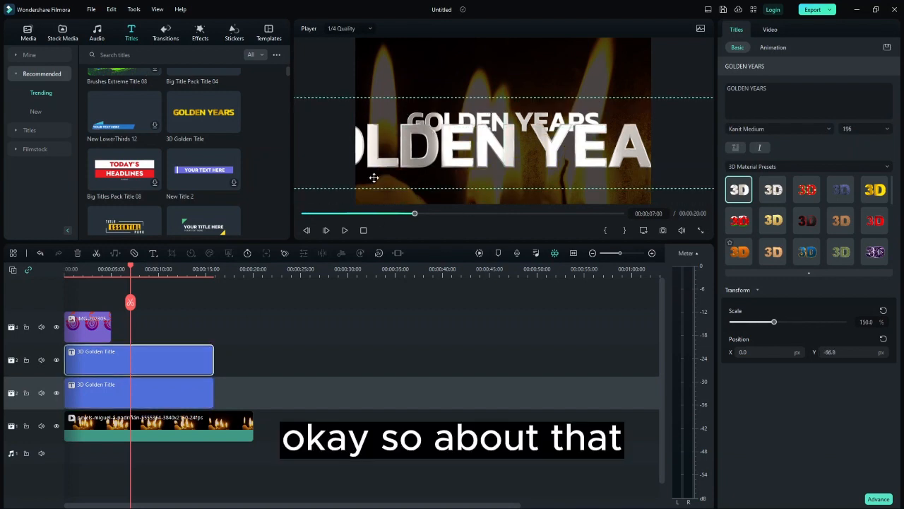
drag(374, 177, 374, 177)
Nudge the track 2 title upward in the frame to a Y position of 29.8 px.
click(121, 389)
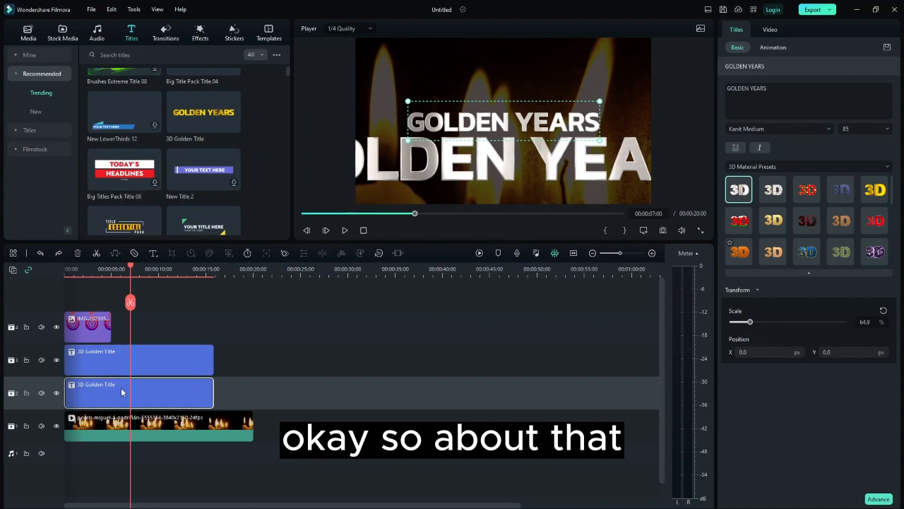
key(alt+Up)
key(alt+Up)
key(alt+Up)
key(alt+Up)
key(alt+Up)
key(alt+Up)
key(alt+Up)
key(alt+Up)
key(alt+Up)
key(alt+Up)
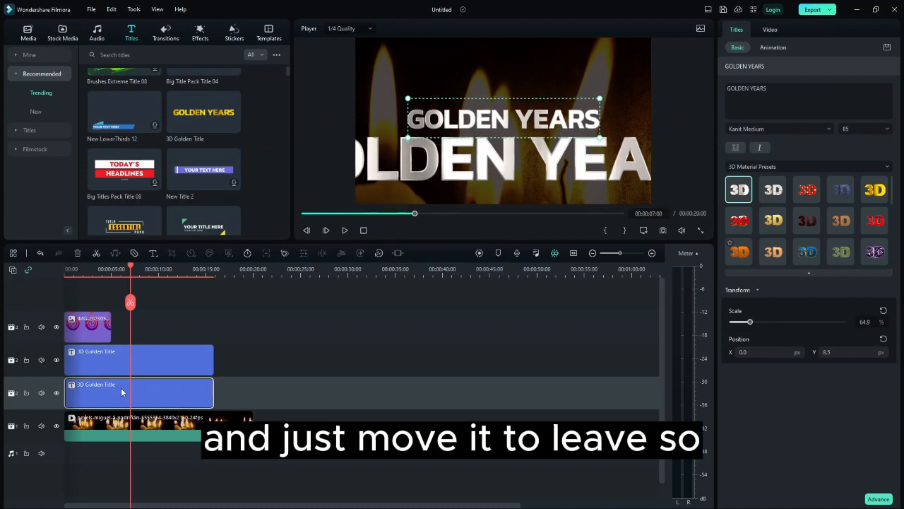
key(alt+Up)
key(alt+Up)
key(alt+Up)
key(alt+Up)
key(alt+Up)
key(alt+Up)
key(alt+Up)
key(alt+Up)
key(alt+Up)
key(alt+Up)
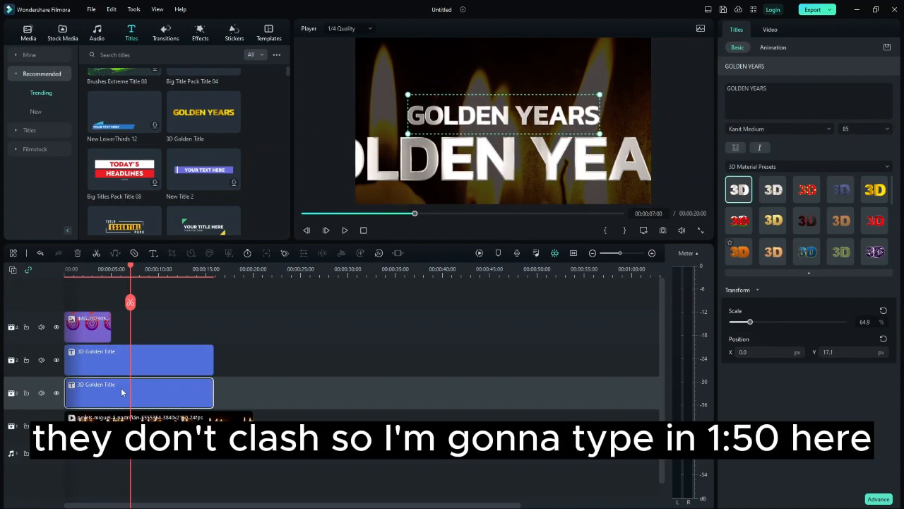
click(488, 356)
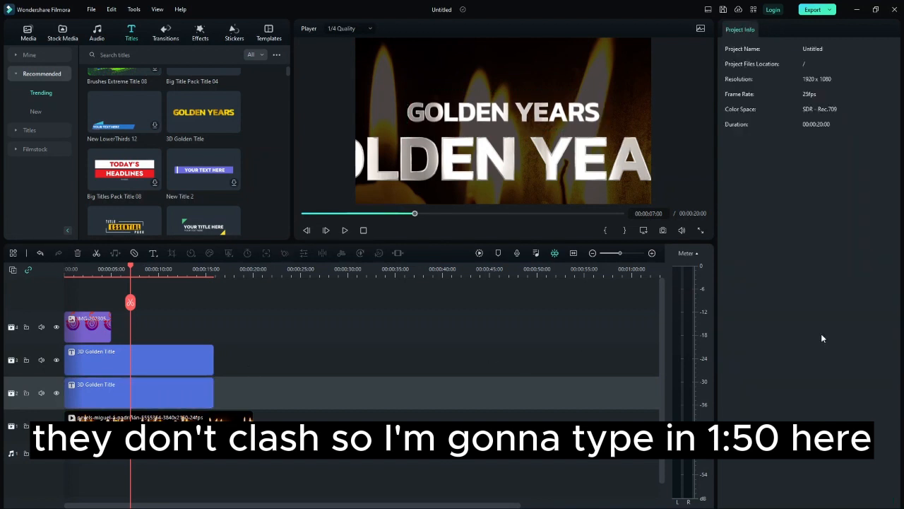
Try to set the track 2 title's scale directly to 150%.
click(169, 396)
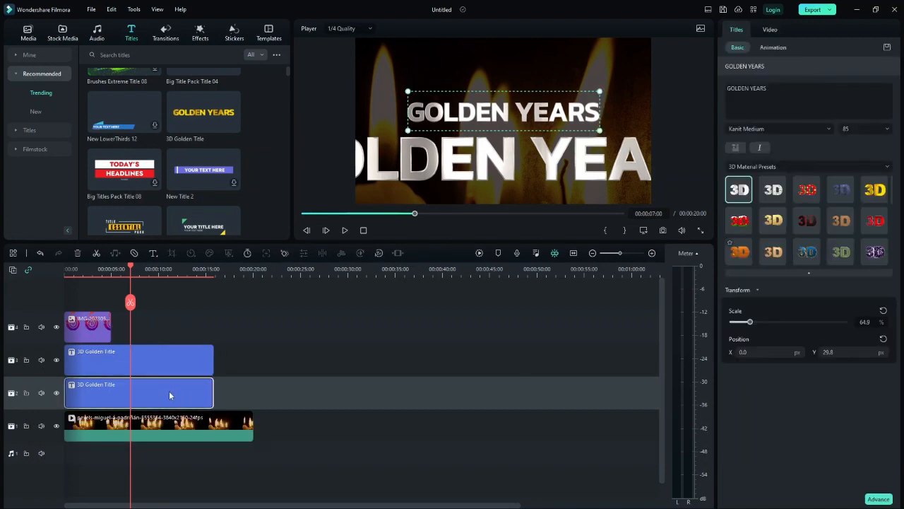
click(865, 322)
text(150)
key(Return)
click(864, 322)
text(1)
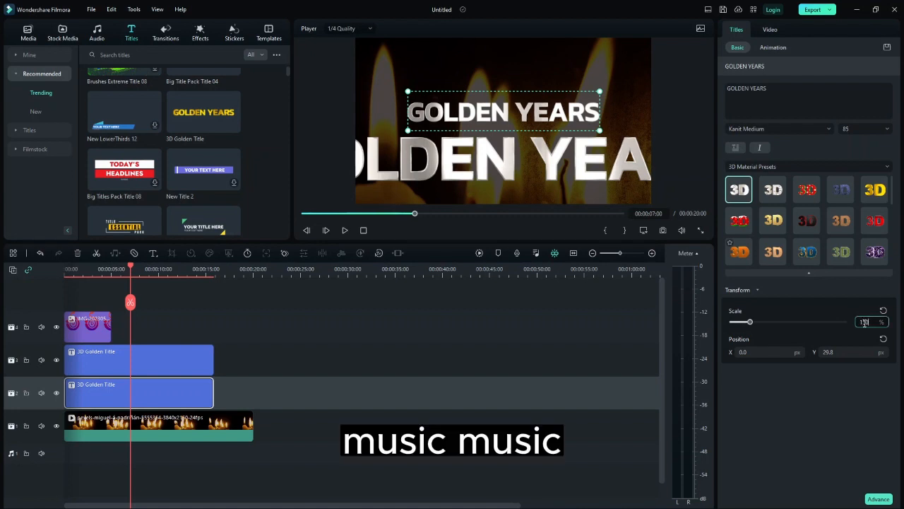
key(Return)
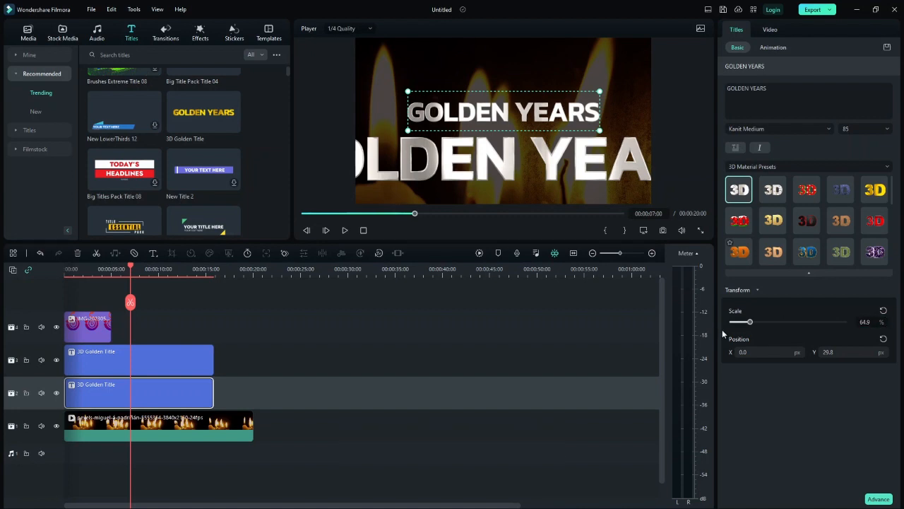
Enlarge the track 2 title and set its scale to exactly 150%.
drag(750, 322, 776, 324)
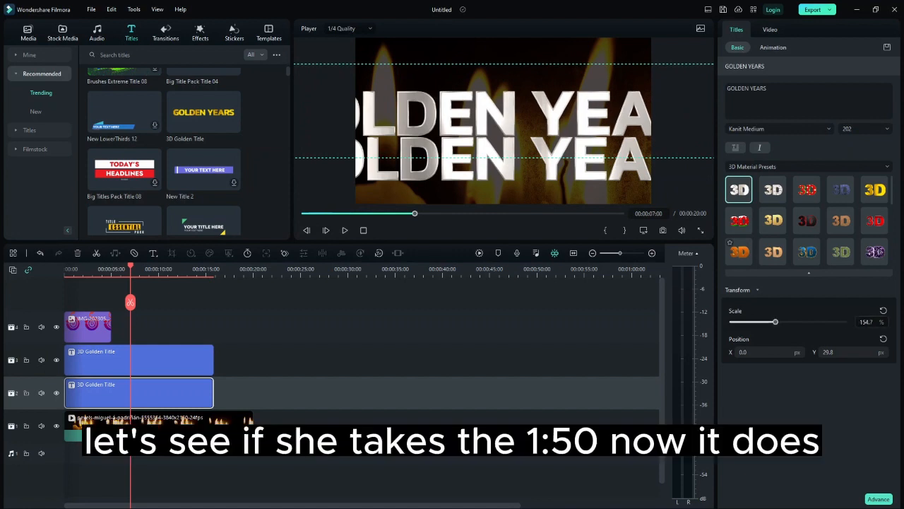
double_click(864, 322)
text(150)
key(Return)
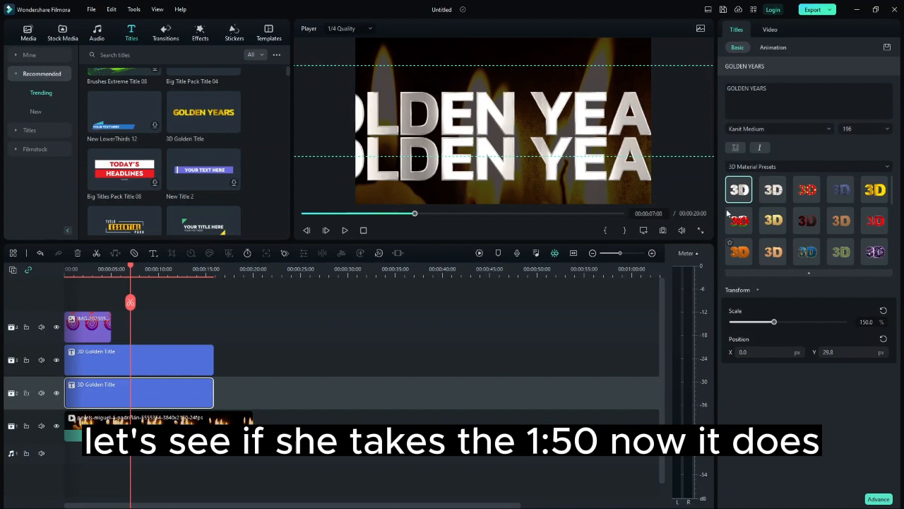
Move the track 2 title up to a Y position of 78.2 px and the track 3 title down to -137.0 px.
drag(477, 93, 476, 77)
click(475, 154)
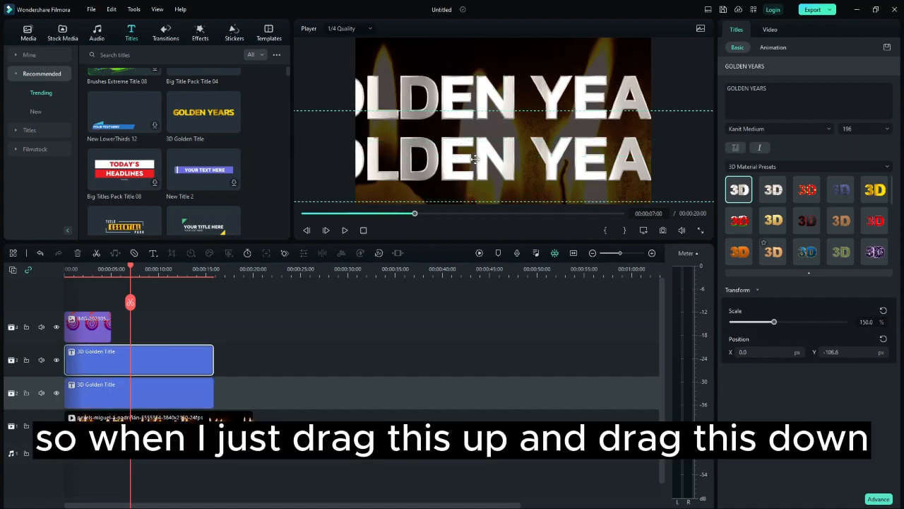
drag(475, 156, 476, 162)
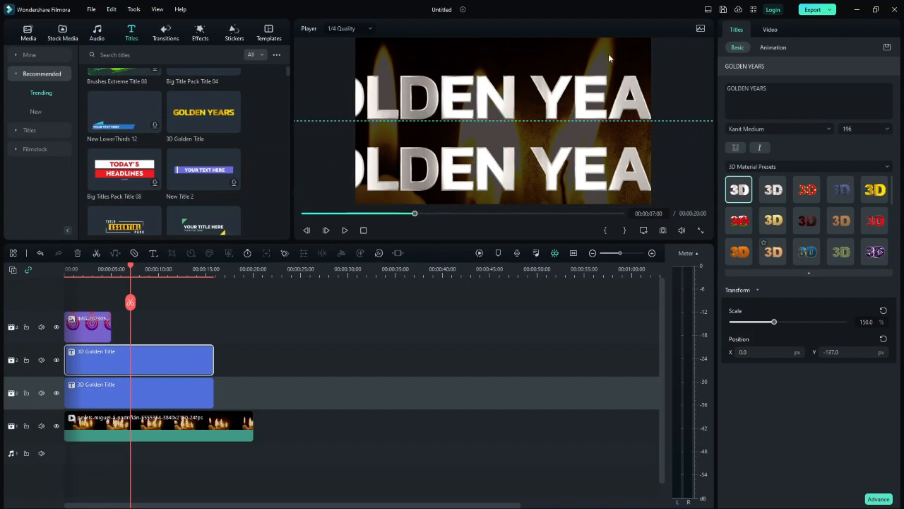
Reduce the opacity of the track 2 title to 50%.
click(603, 100)
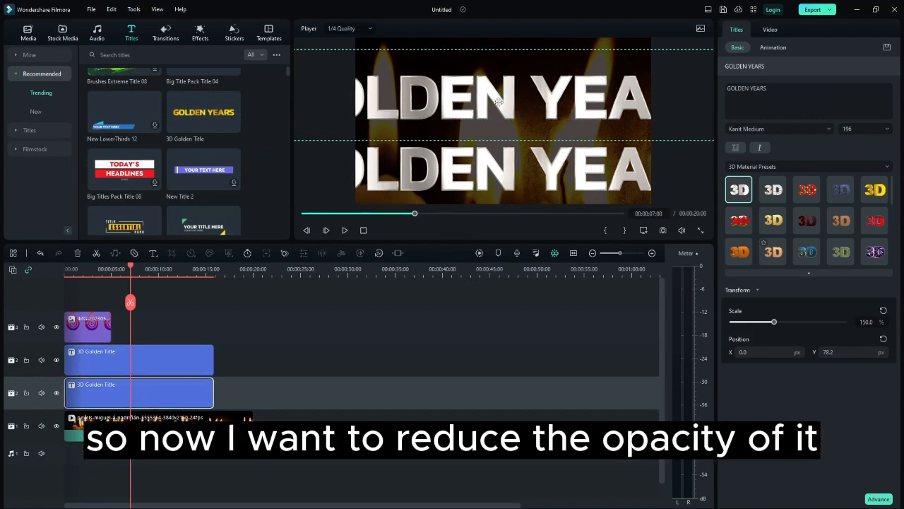
click(502, 182)
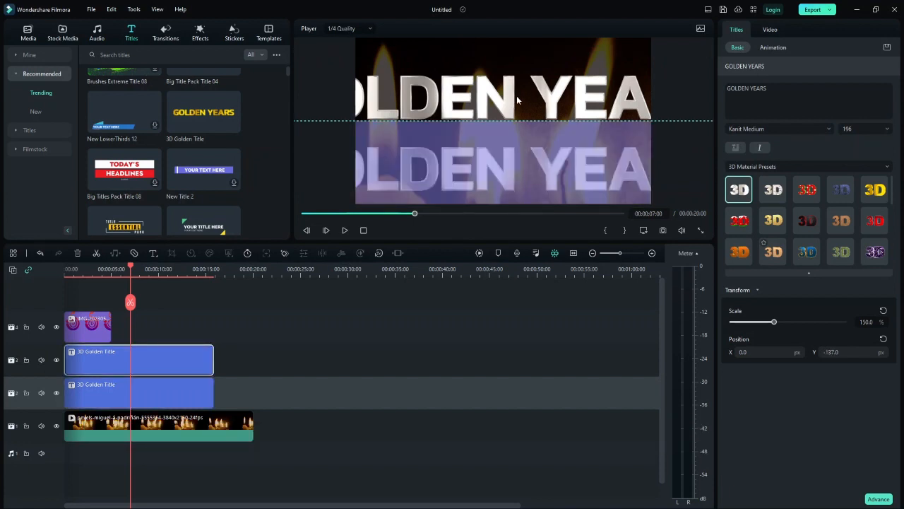
double_click(518, 99)
click(517, 97)
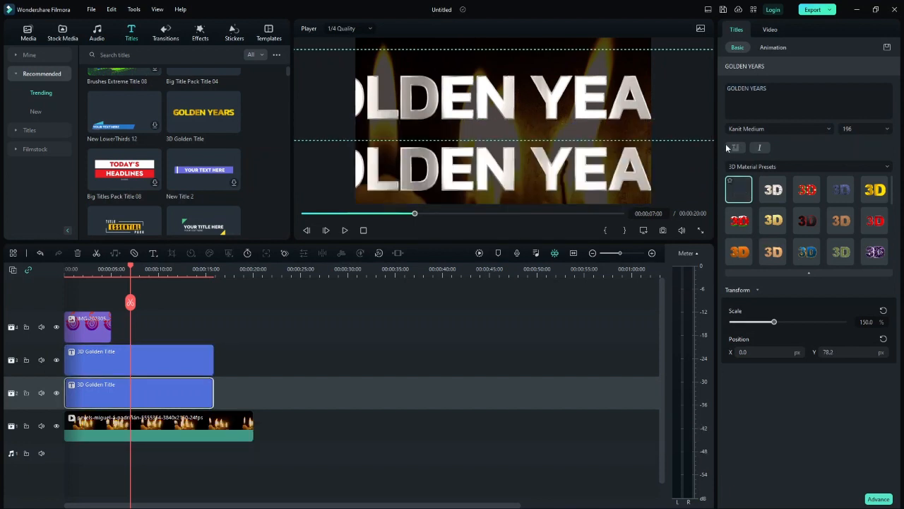
click(766, 31)
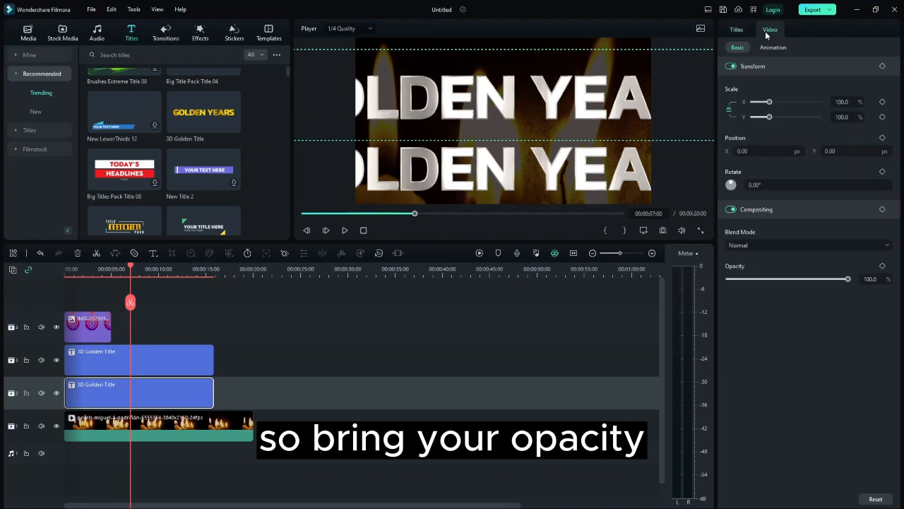
drag(850, 283, 789, 286)
click(876, 280)
text(50)
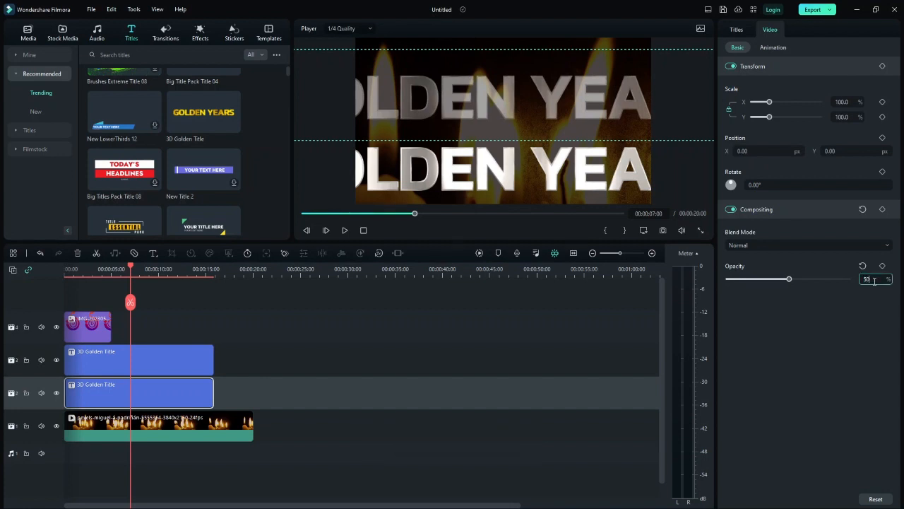
key(Return)
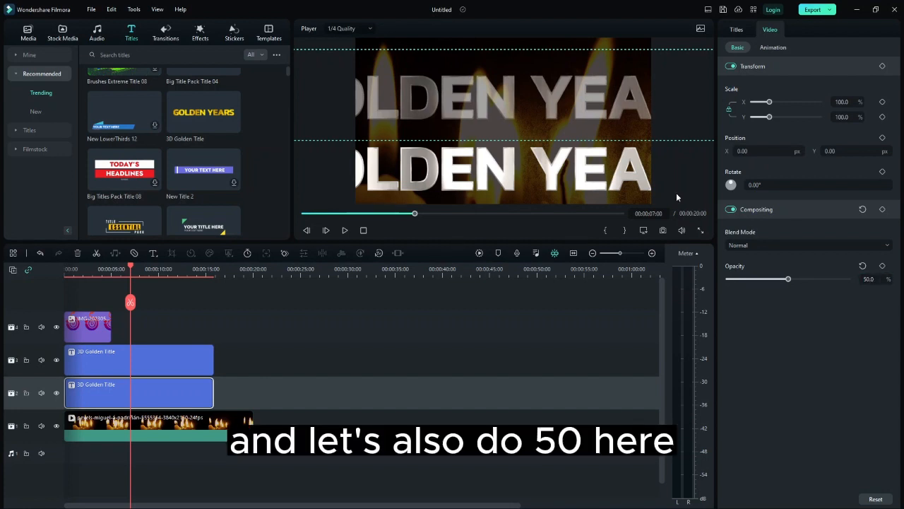
Set the opacity of the track 3 title to 50%.
click(583, 175)
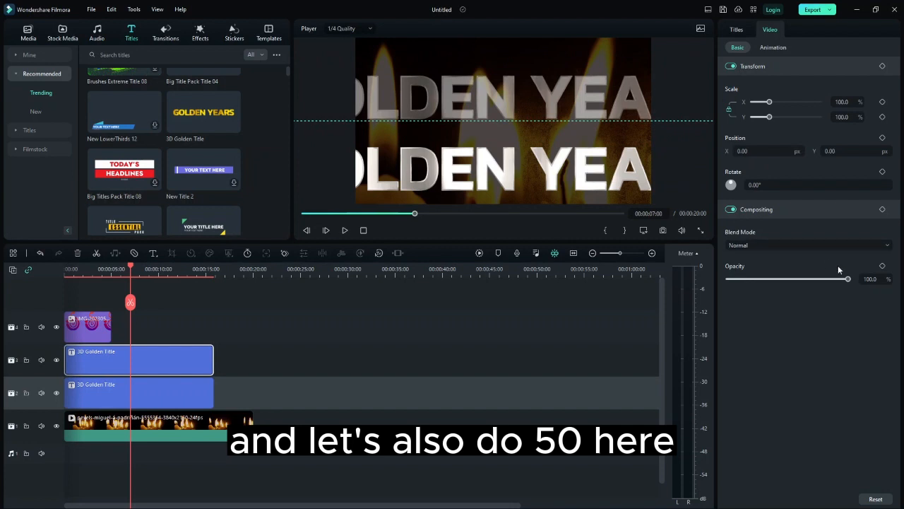
click(871, 279)
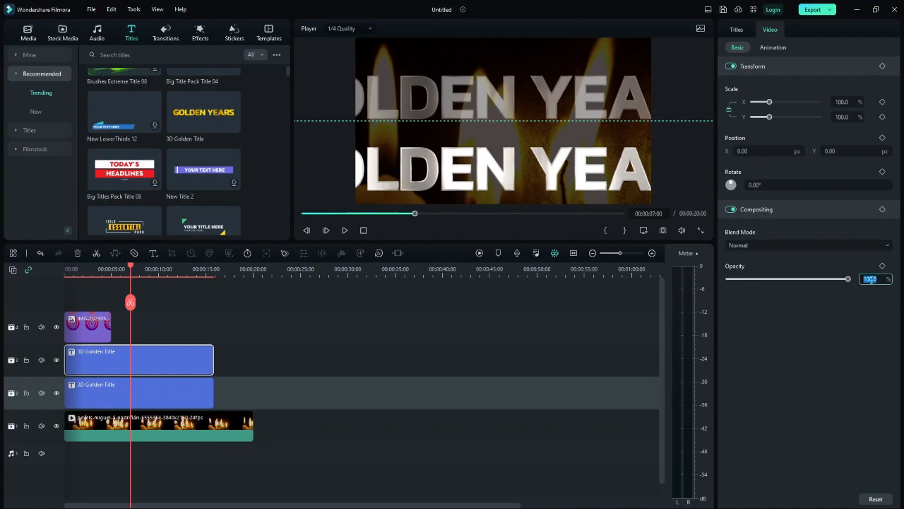
text(50)
key(Return)
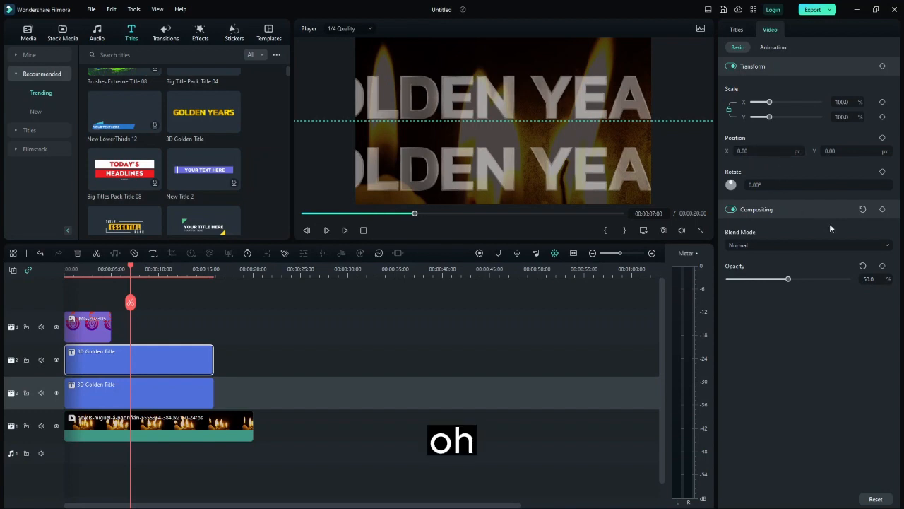
Change the track 3 title's blend mode to Color Dodge and raise its opacity to 100%.
click(785, 242)
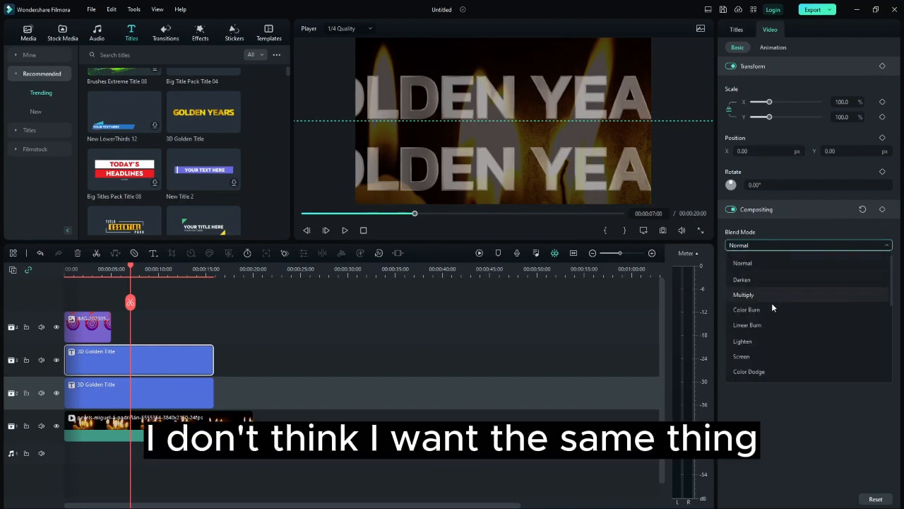
click(763, 371)
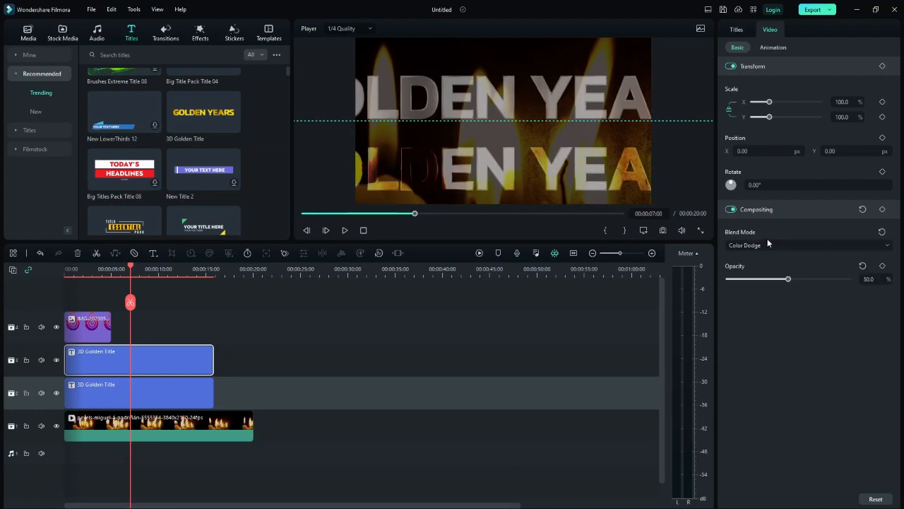
drag(790, 279, 849, 283)
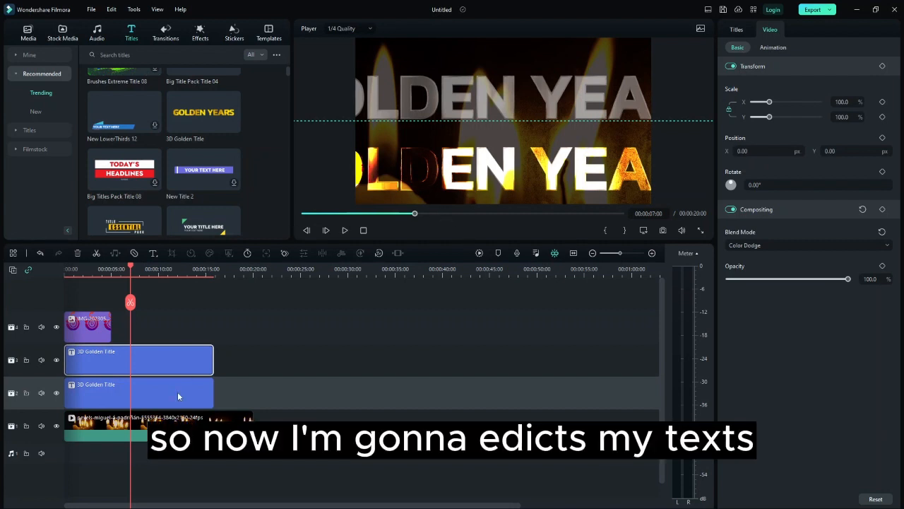
Replace the track 3 title's text with STANLEEWORLD.
click(747, 30)
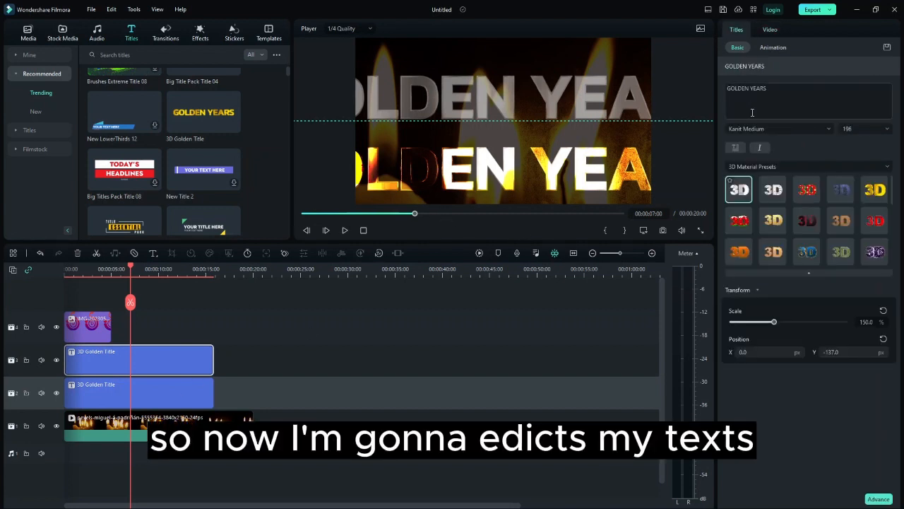
key(ctrl+a)
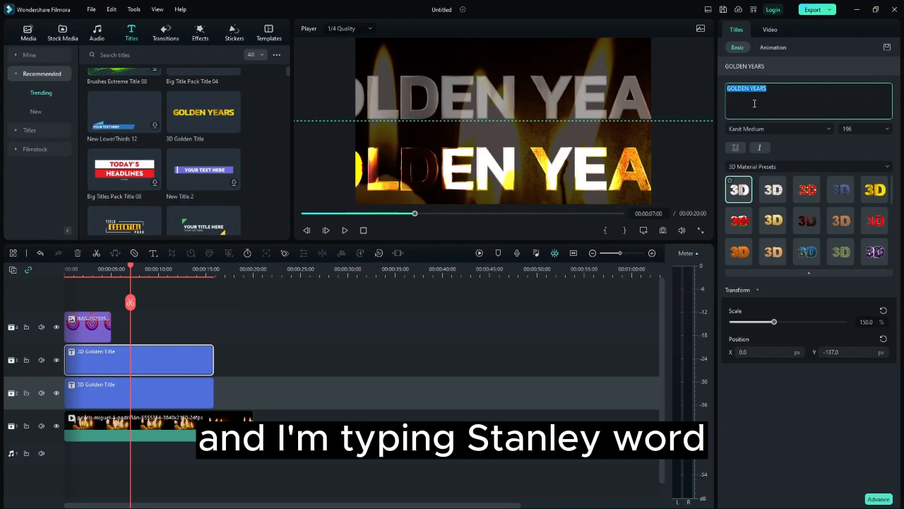
text(s)
key(BackSpace)
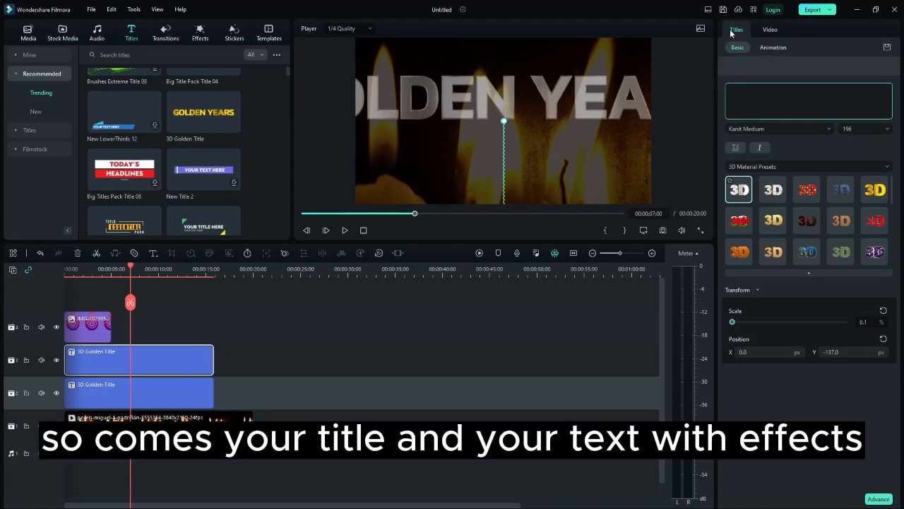
text(S)
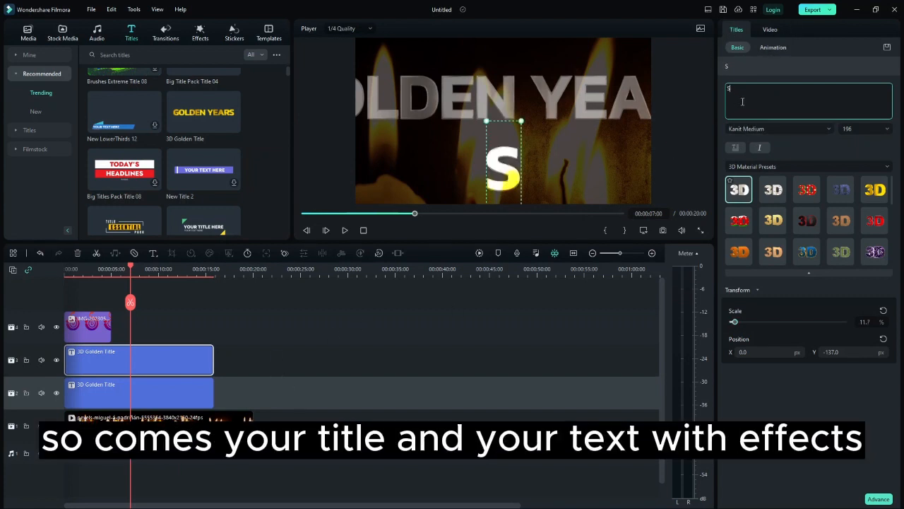
text(TANL)
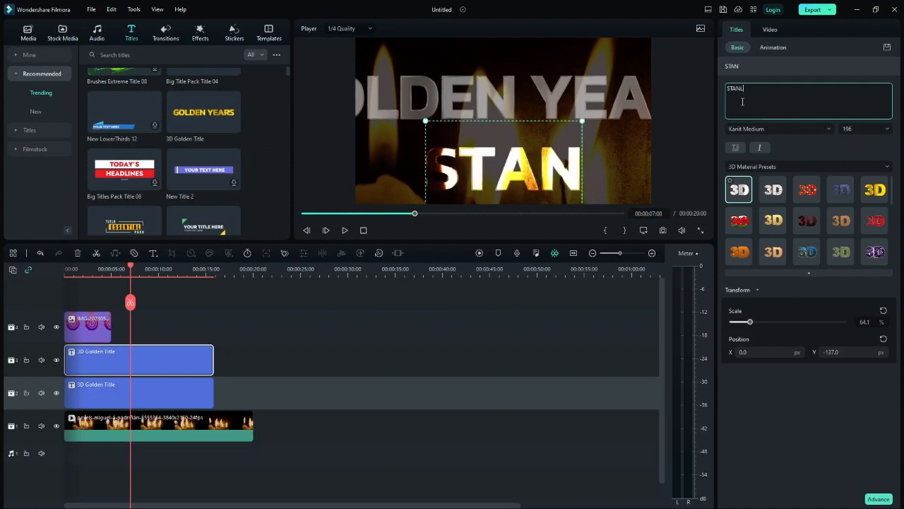
text(EWO)
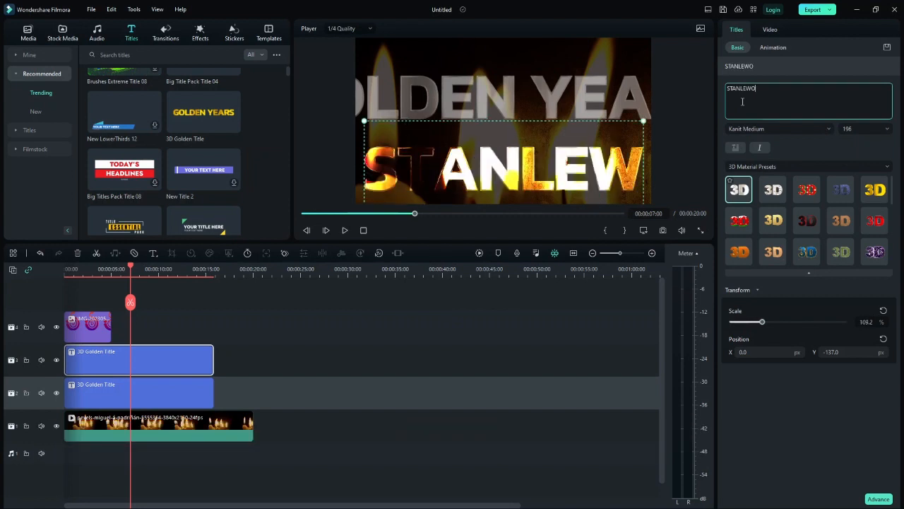
text(RLD)
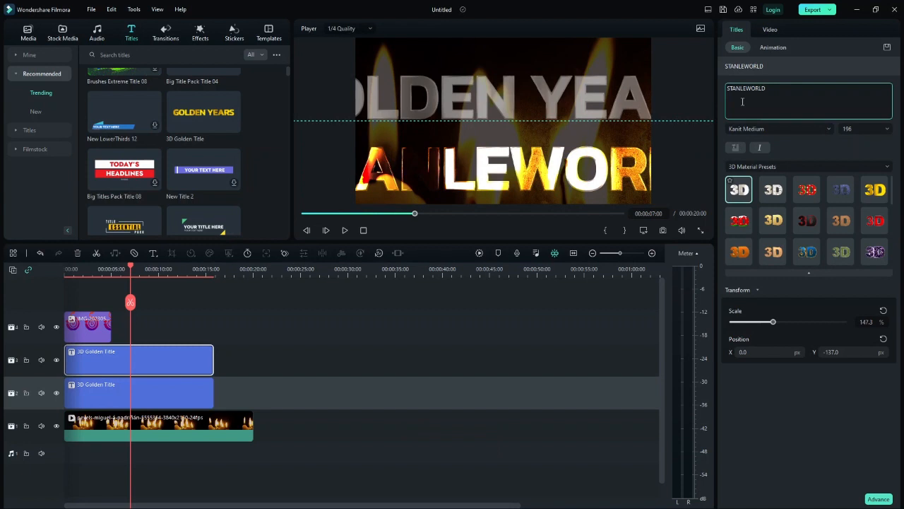
text(E)
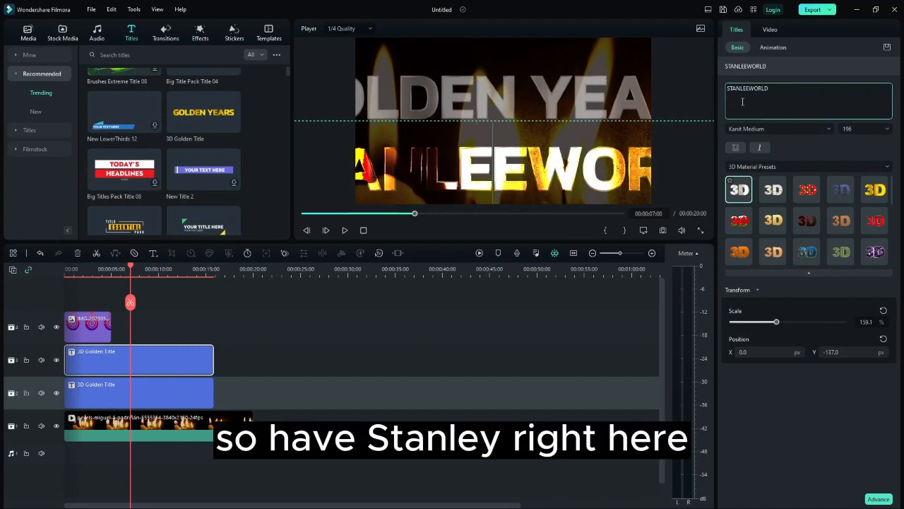
Replace the track 2 title's GOLDEN YEARS text with STANLEEWORLD.
click(580, 87)
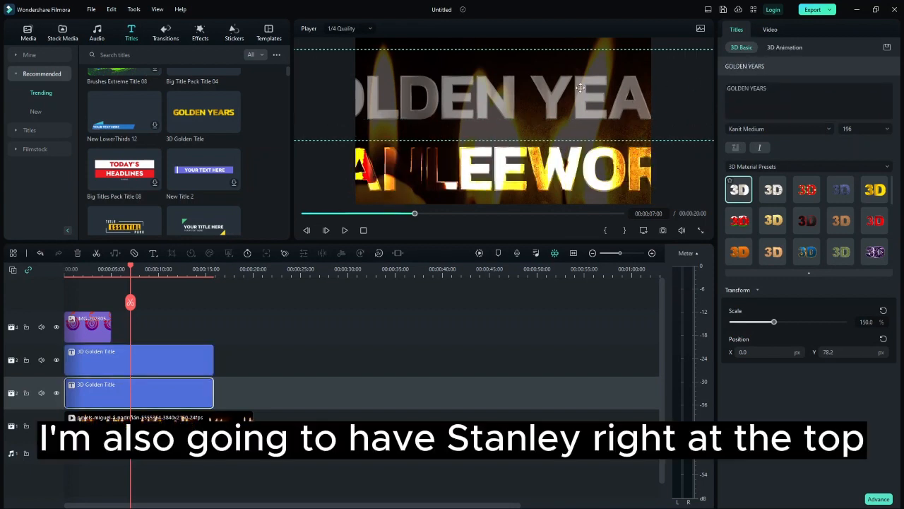
key(ctrl+a)
text(STANL)
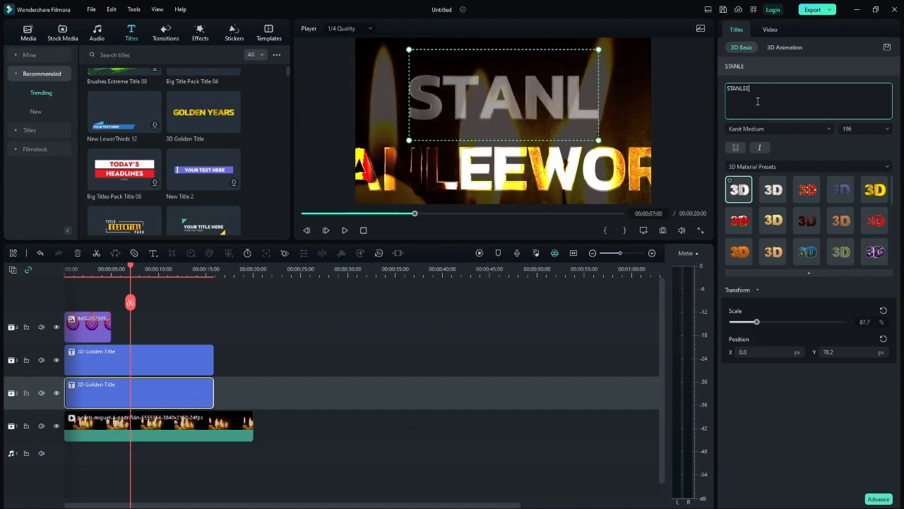
text(EEWORLD)
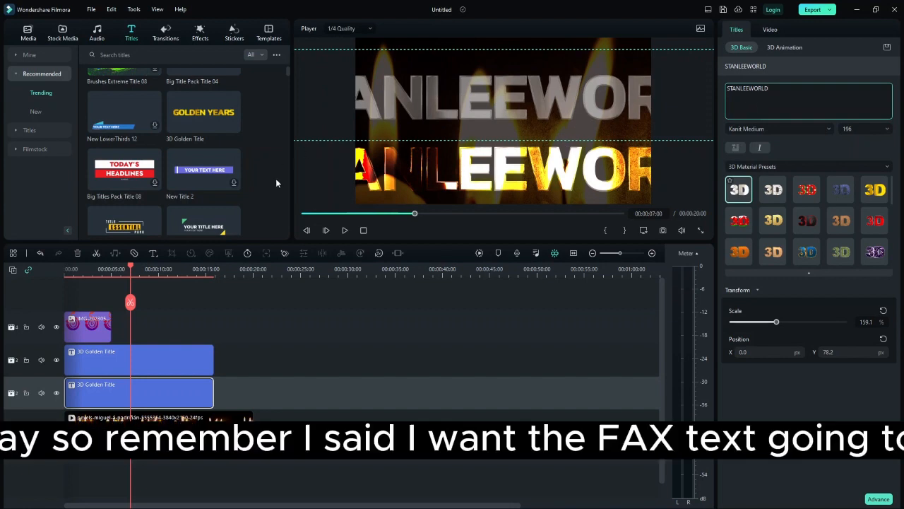
Examine the track 2 title's 3D animation presets and video properties, and browse the effects, transitions and stickers for a way to animate the text.
click(305, 176)
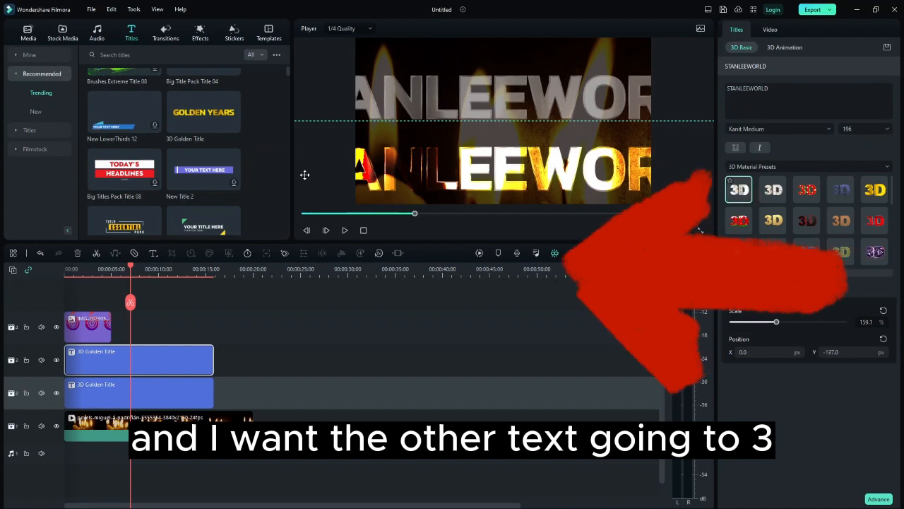
click(515, 88)
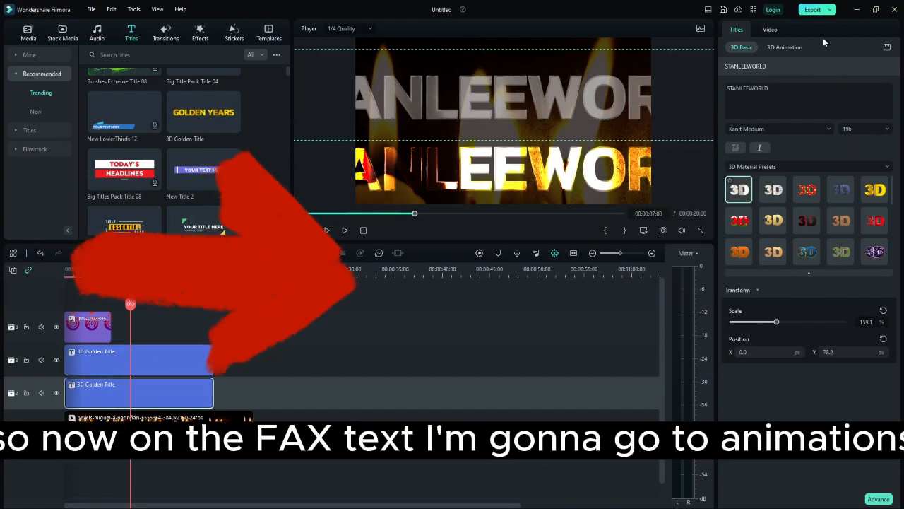
click(782, 49)
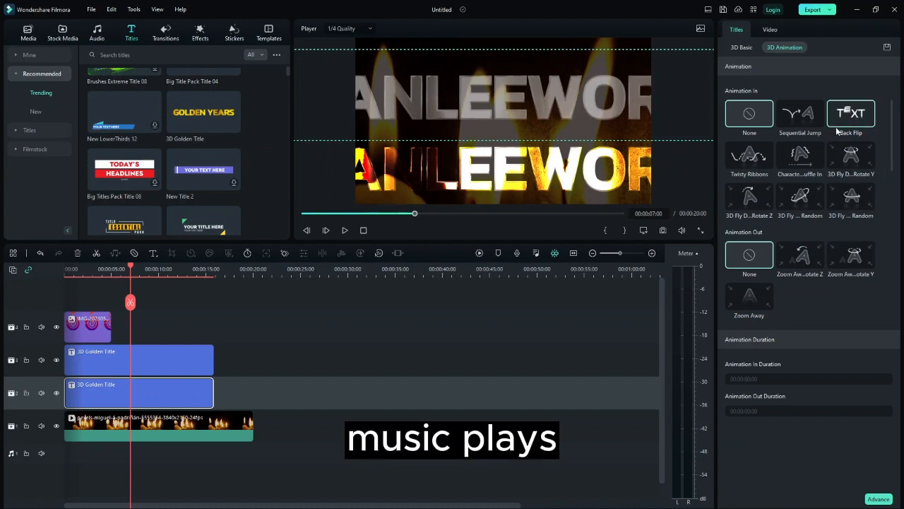
click(752, 47)
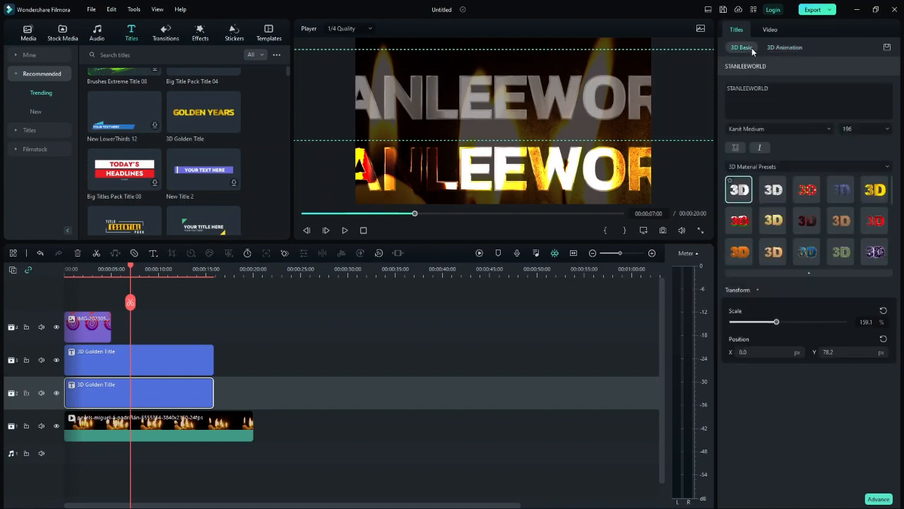
click(772, 30)
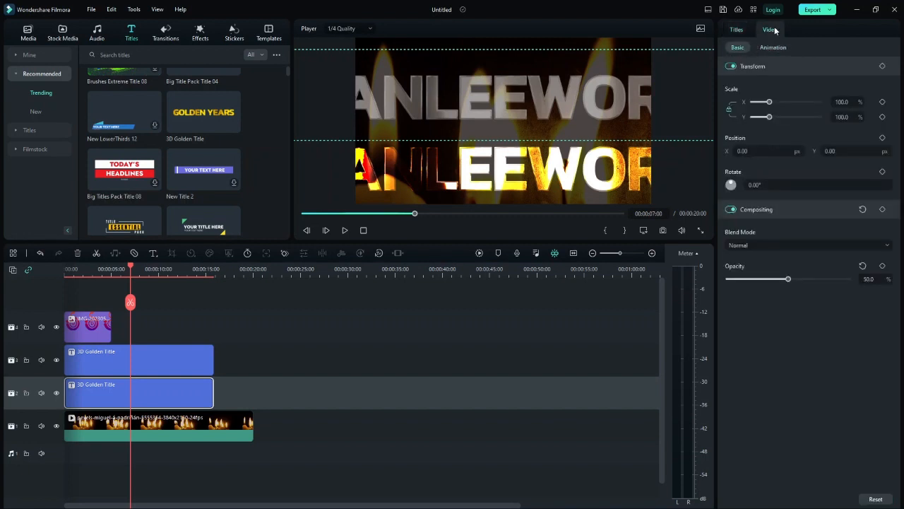
click(748, 32)
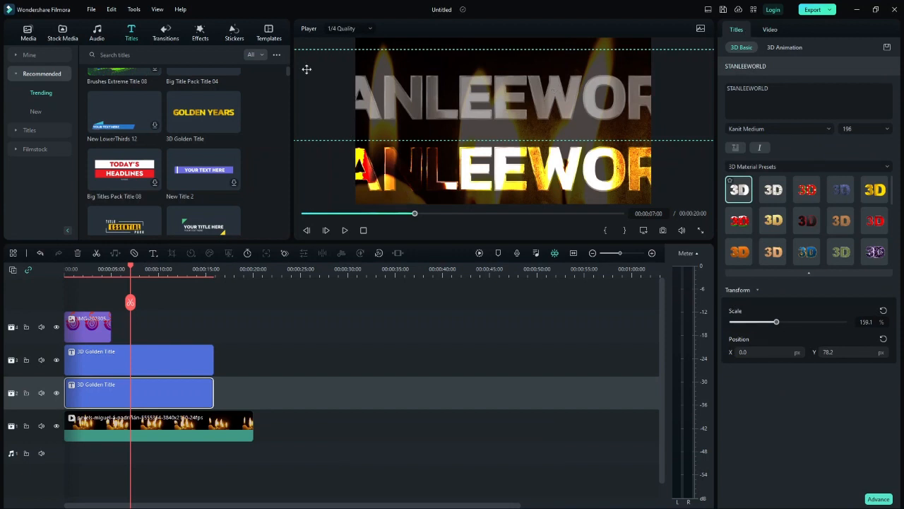
click(199, 32)
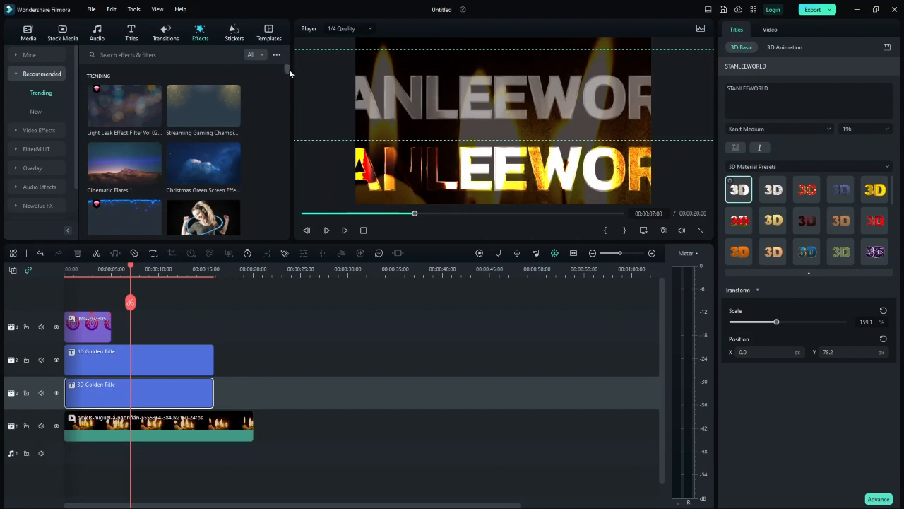
drag(289, 69, 288, 38)
click(164, 31)
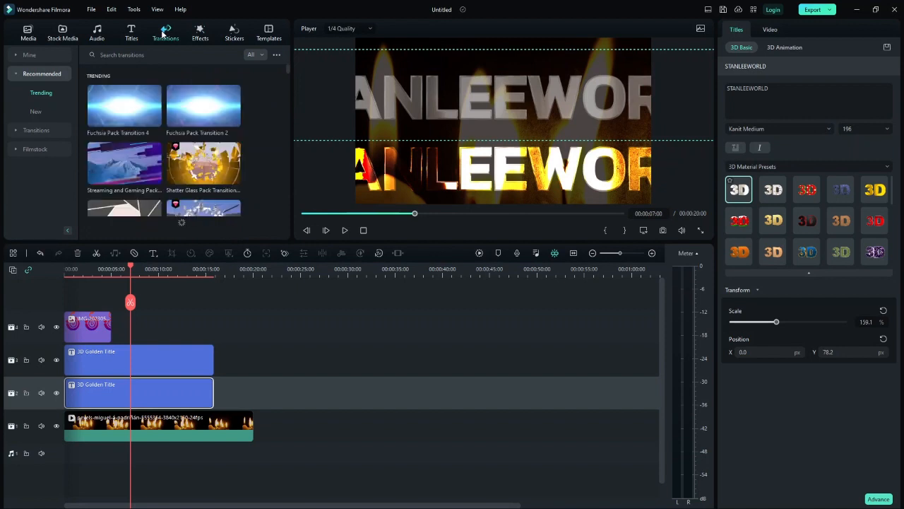
click(236, 36)
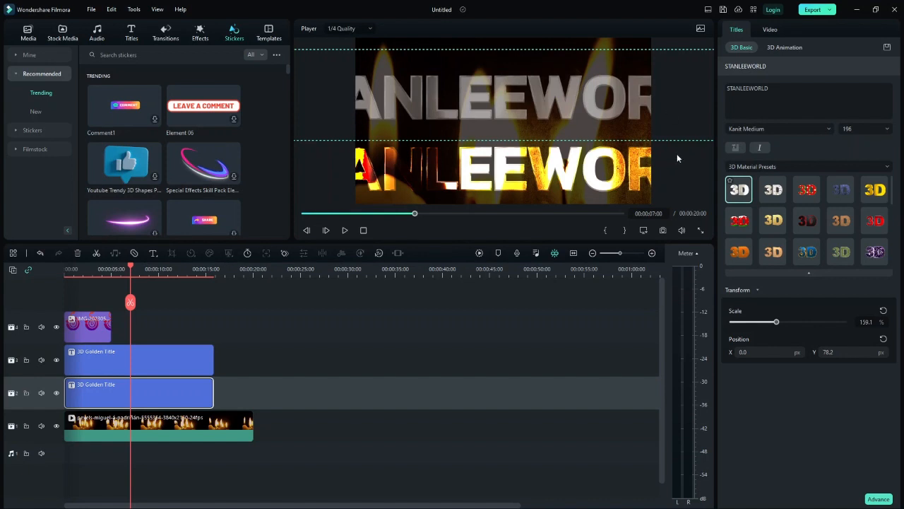
click(784, 48)
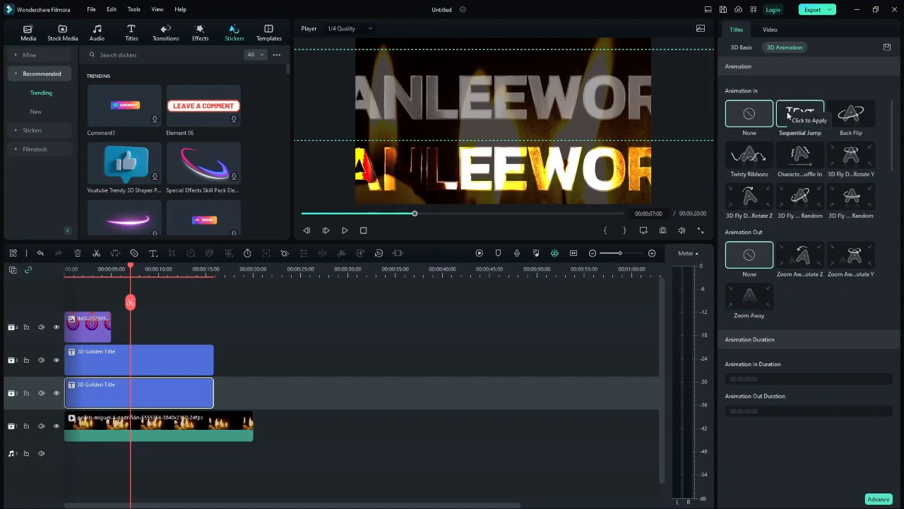
Give the track 2 title the Character Shuffle In entrance animation and the Zoom Away exit animation.
click(816, 157)
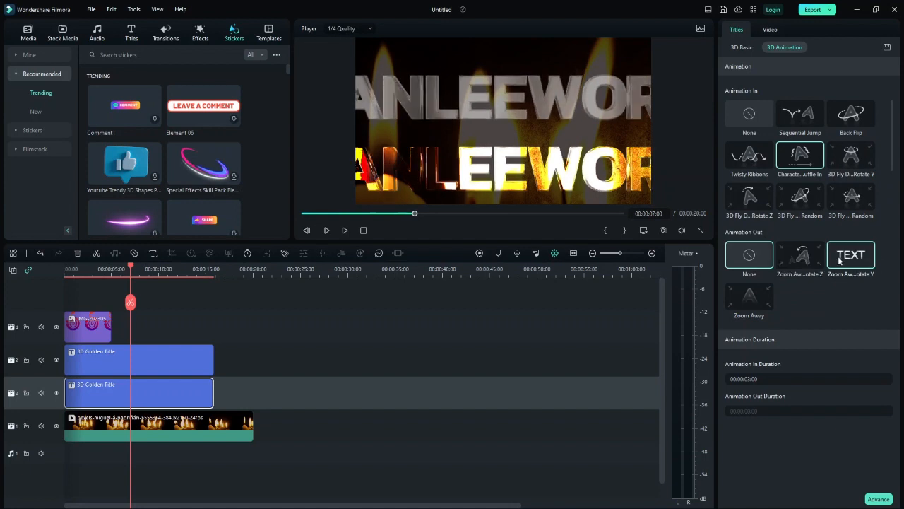
click(744, 302)
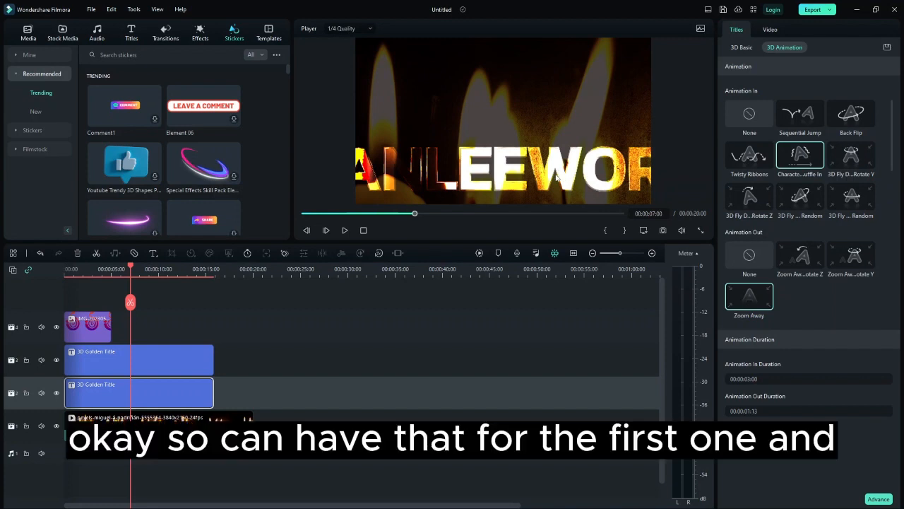
click(139, 373)
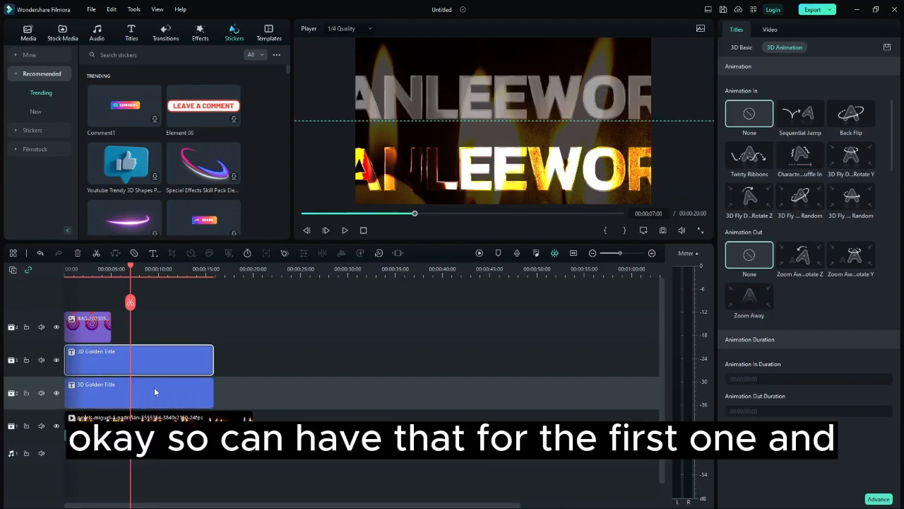
click(155, 392)
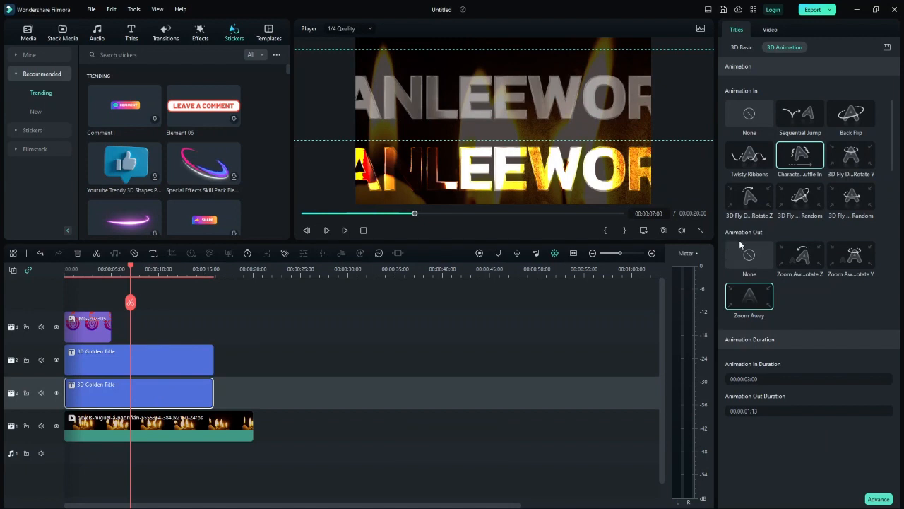
Give the track 3 title the last listed 3D Fly Random entrance animation and the Zoom Away Rotate Y exit animation.
click(158, 361)
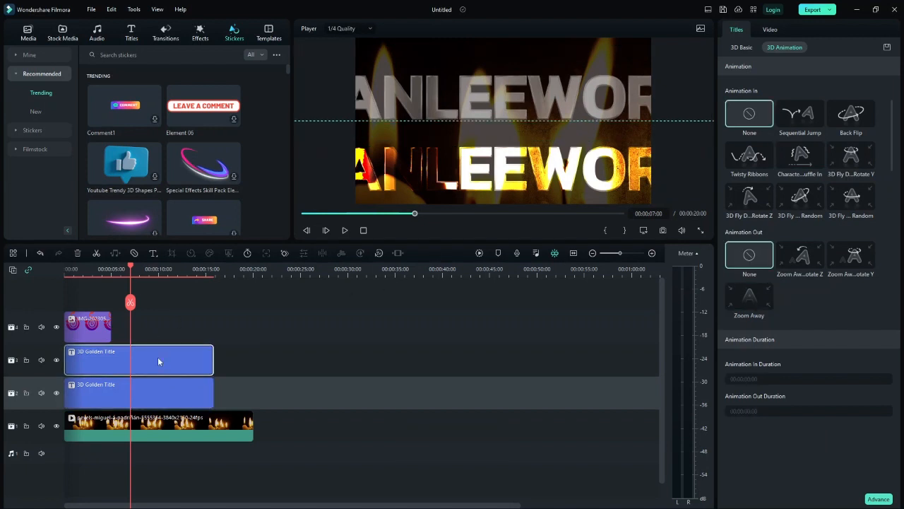
click(161, 394)
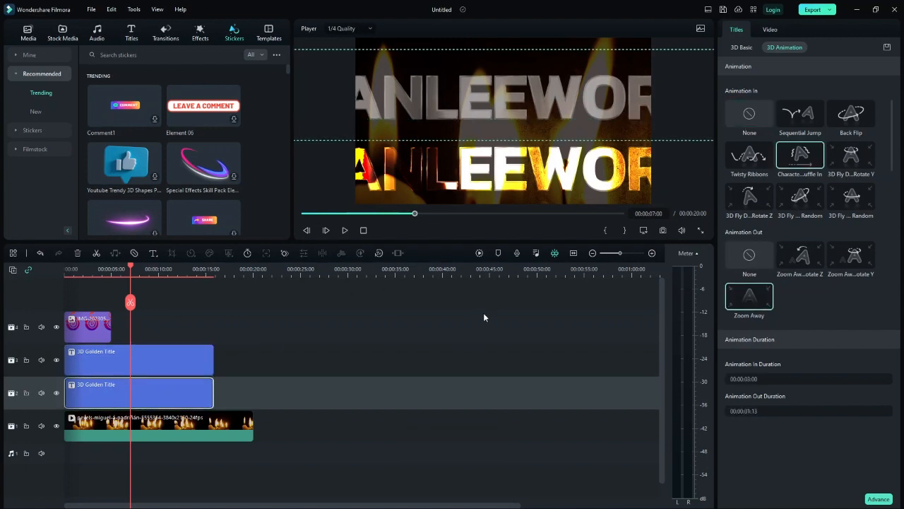
click(160, 359)
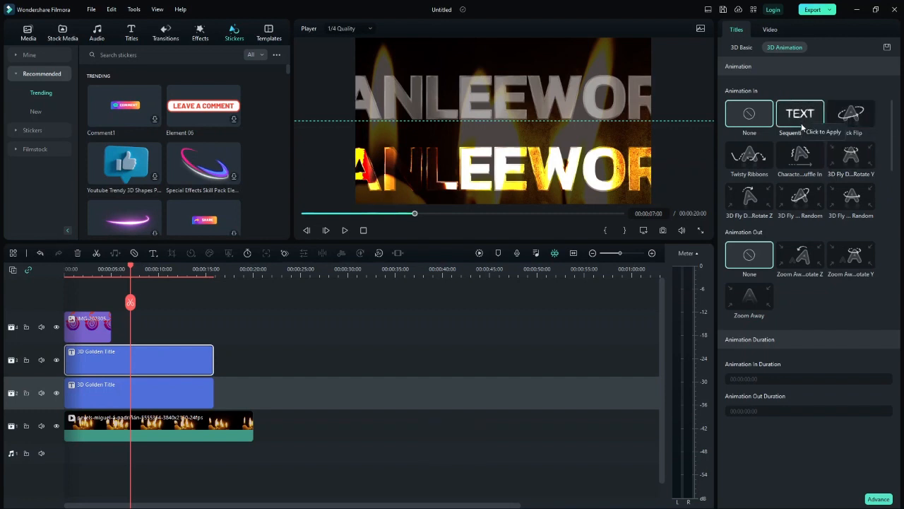
click(842, 260)
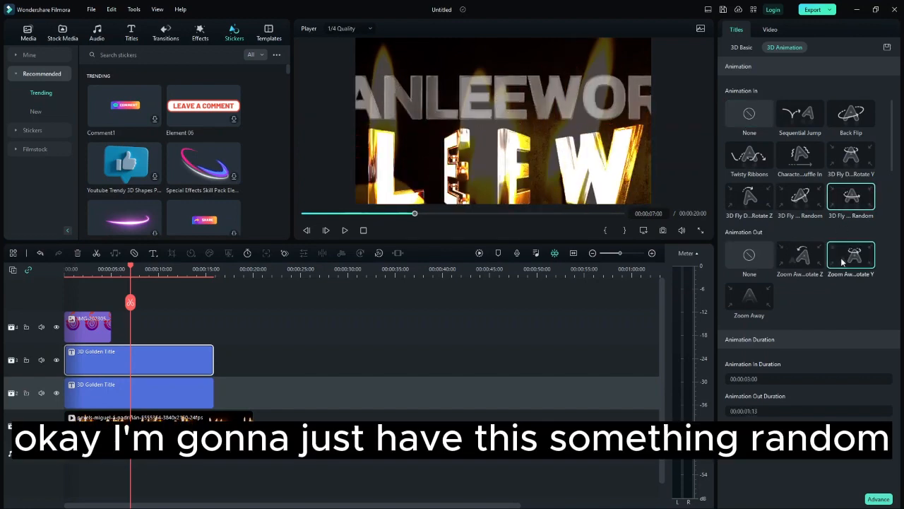
Open the track 3 title's Advanced Text Edit and examine its animation options, 3D material presets and favorites.
click(879, 499)
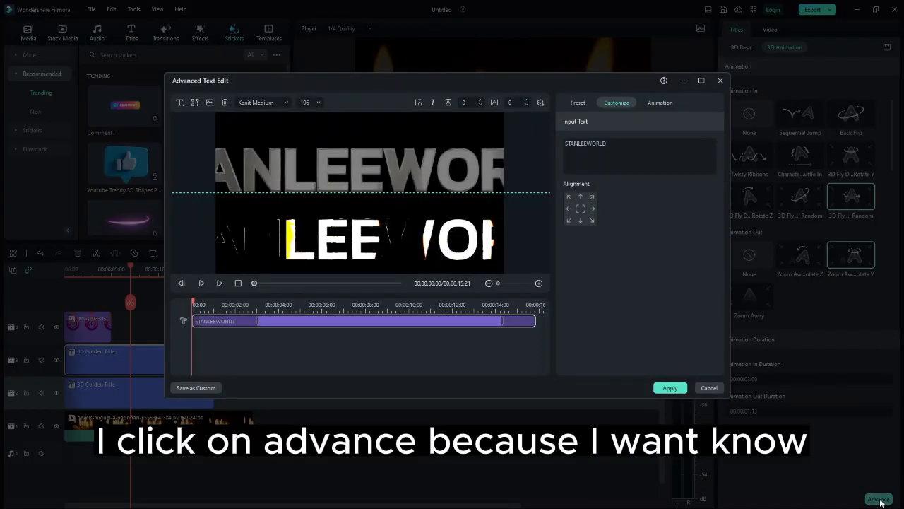
click(660, 104)
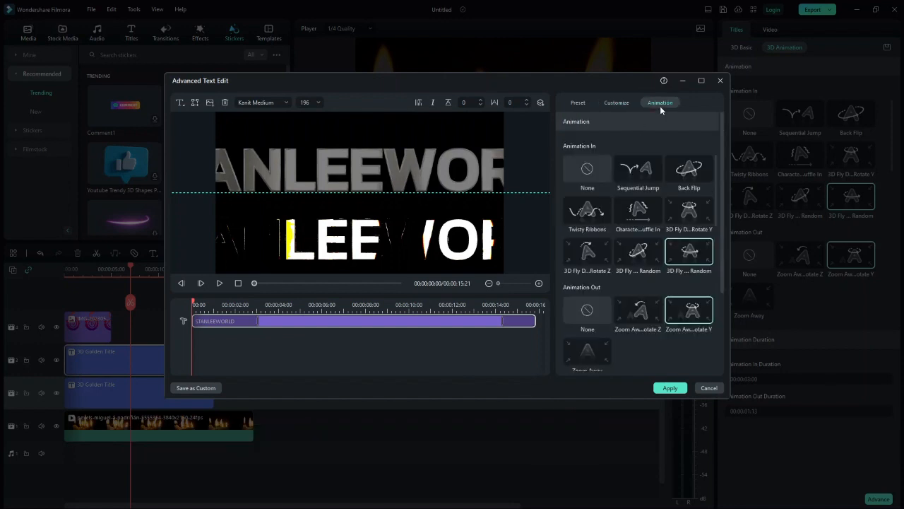
scroll(720, 223, down, 3)
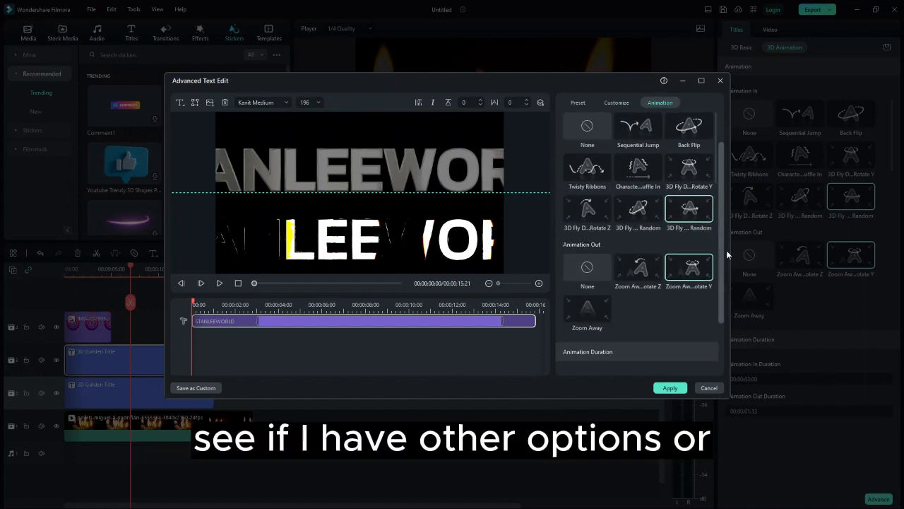
scroll(715, 155, up, 3)
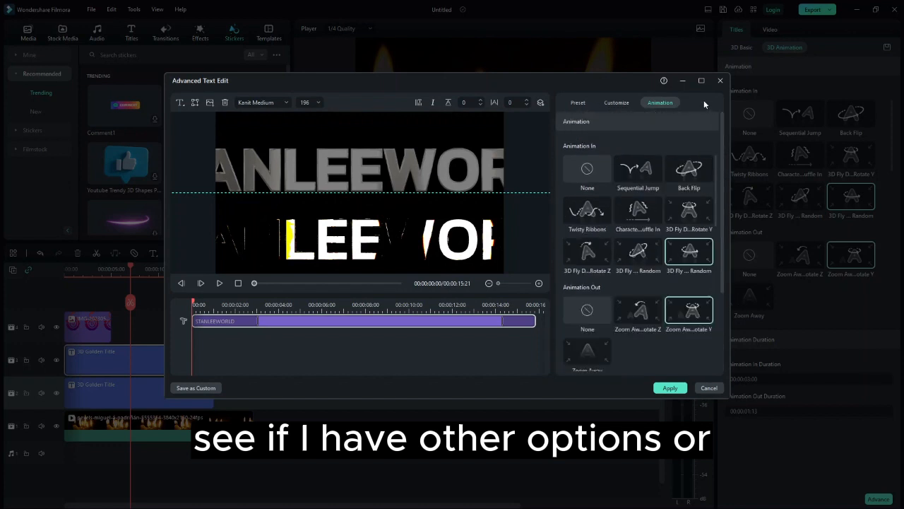
click(610, 105)
click(578, 103)
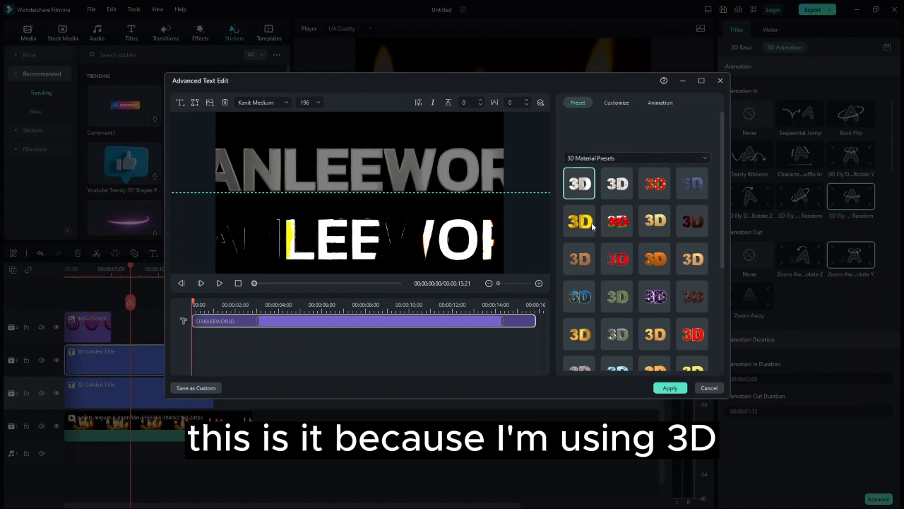
click(640, 154)
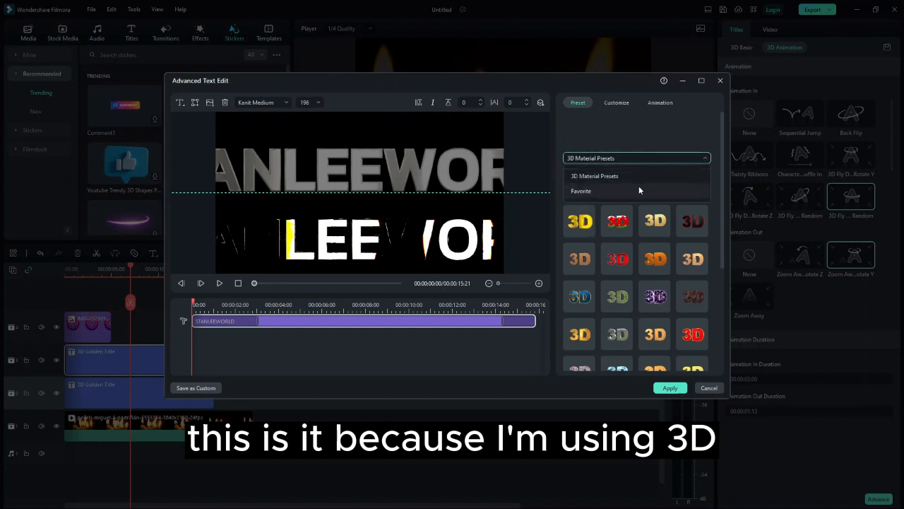
click(638, 188)
click(647, 120)
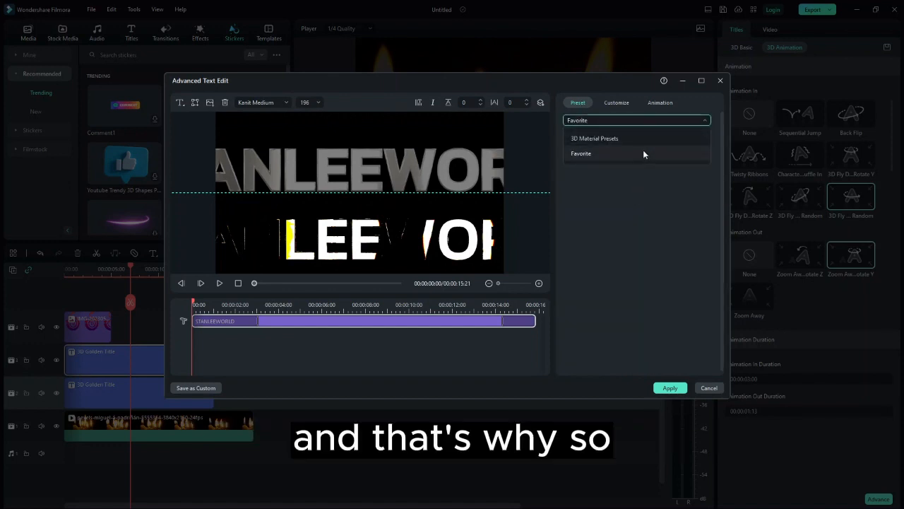
click(642, 139)
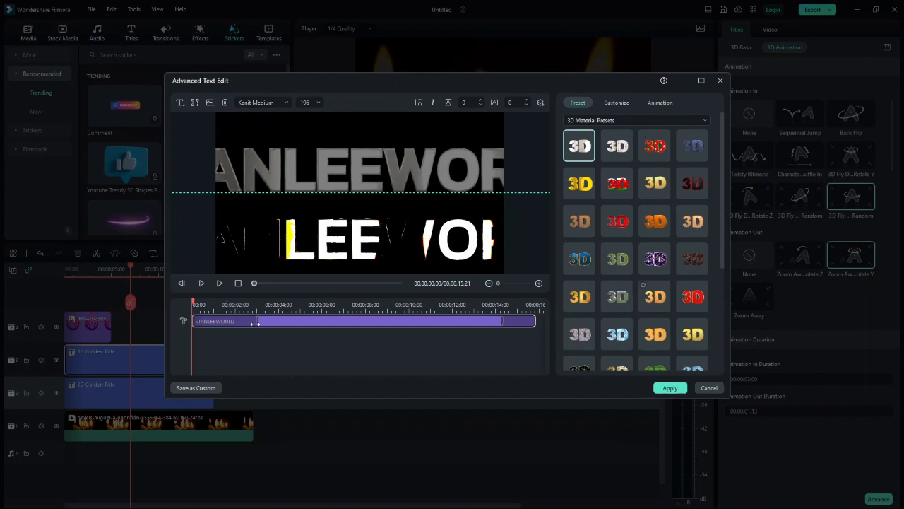
Shorten the track 3 title's entrance animation to 00:00:02:01 and its exit animation to 00:00:01:09, and preview the result.
drag(255, 322, 233, 321)
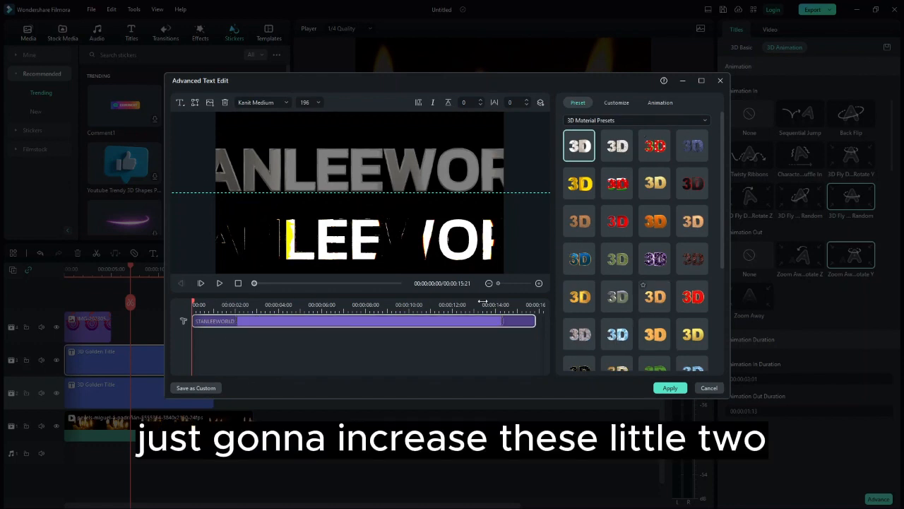
drag(506, 324, 508, 324)
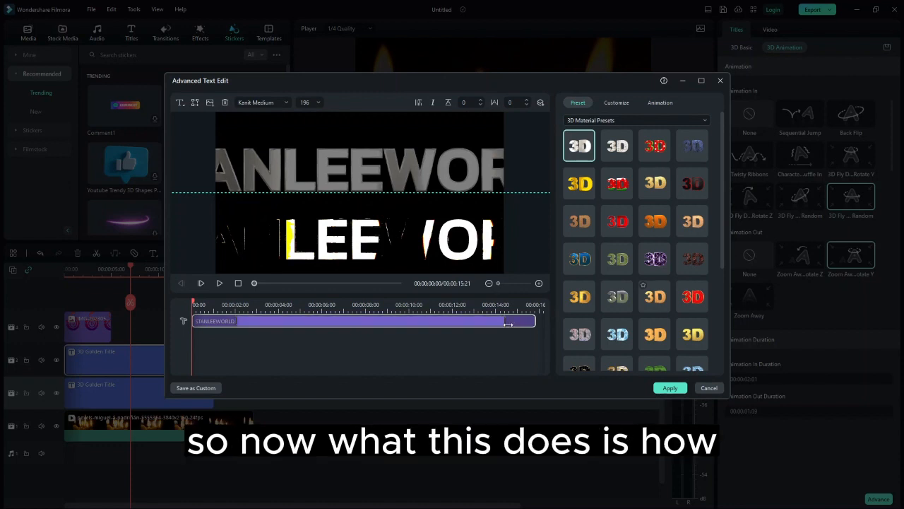
key(space)
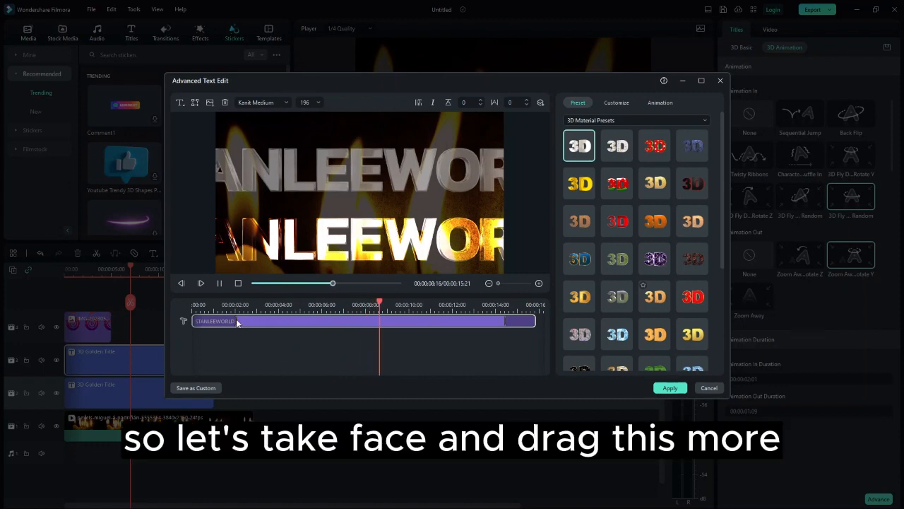
Extend the title's entrance animation to 00:00:07:16, preview it, and apply the advanced text edits.
drag(238, 323, 296, 306)
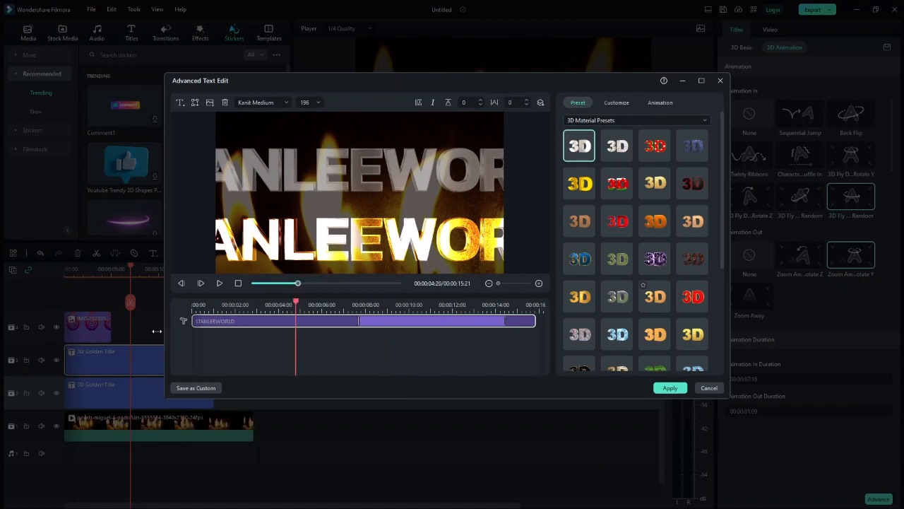
key(space)
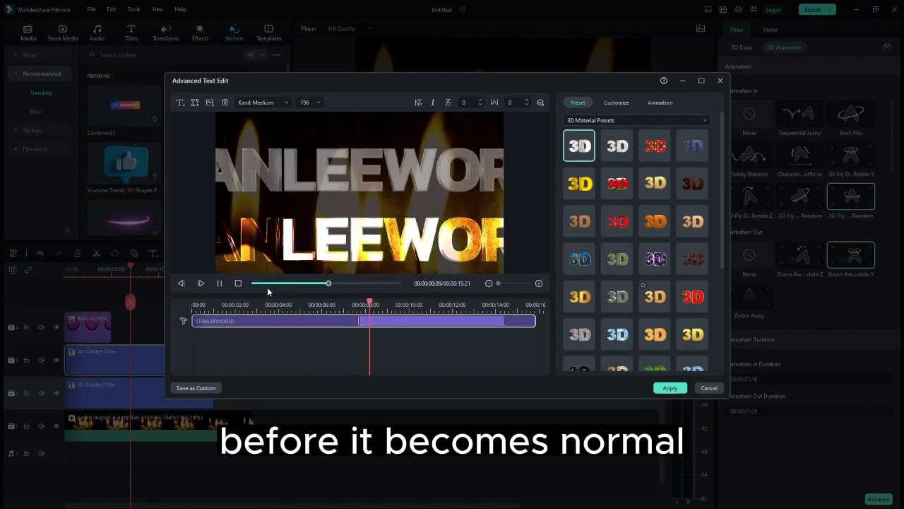
key(space)
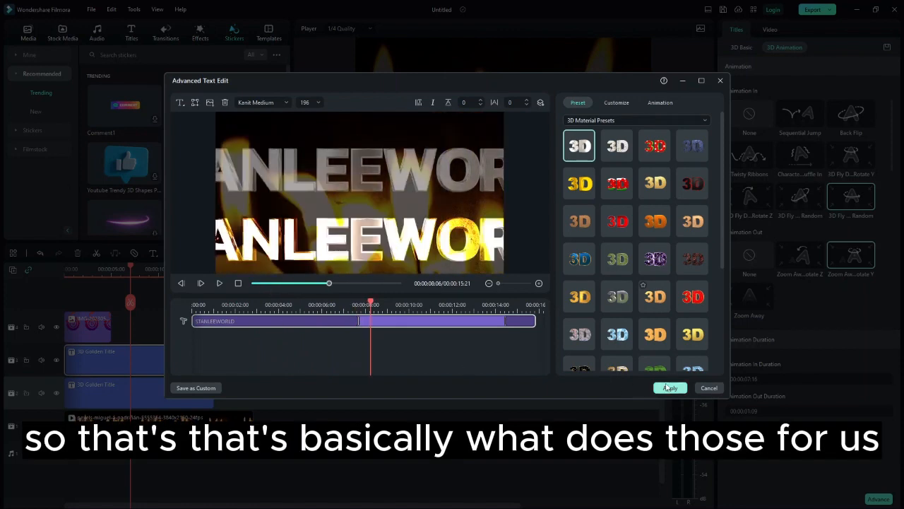
click(669, 388)
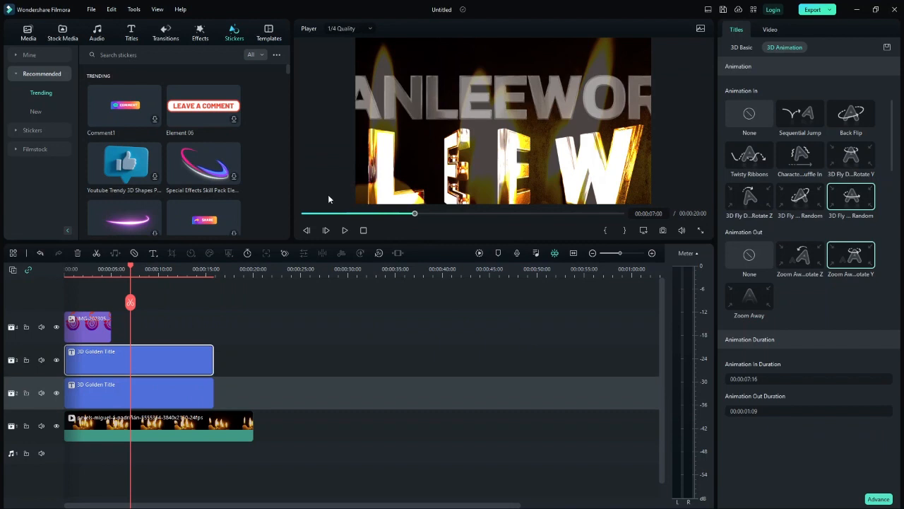
Play the project from the beginning to review the logo and both title animations.
drag(411, 214, 292, 217)
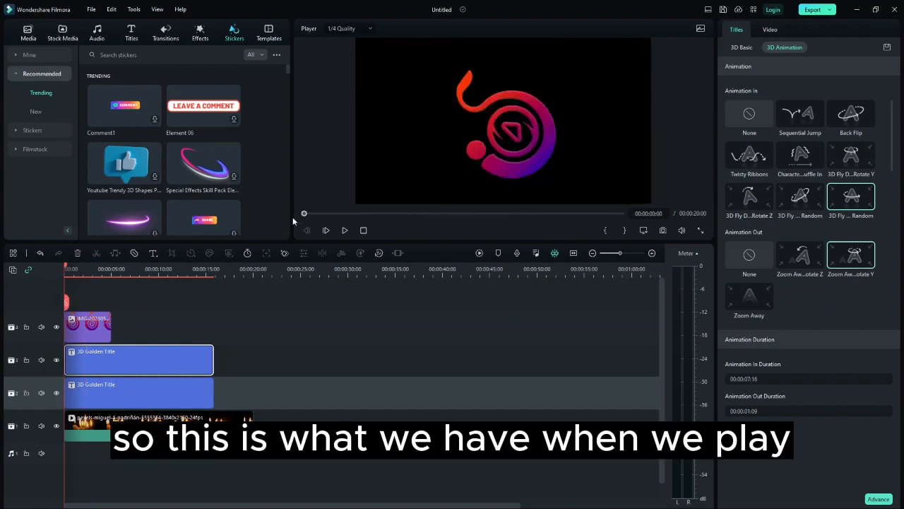
key(space)
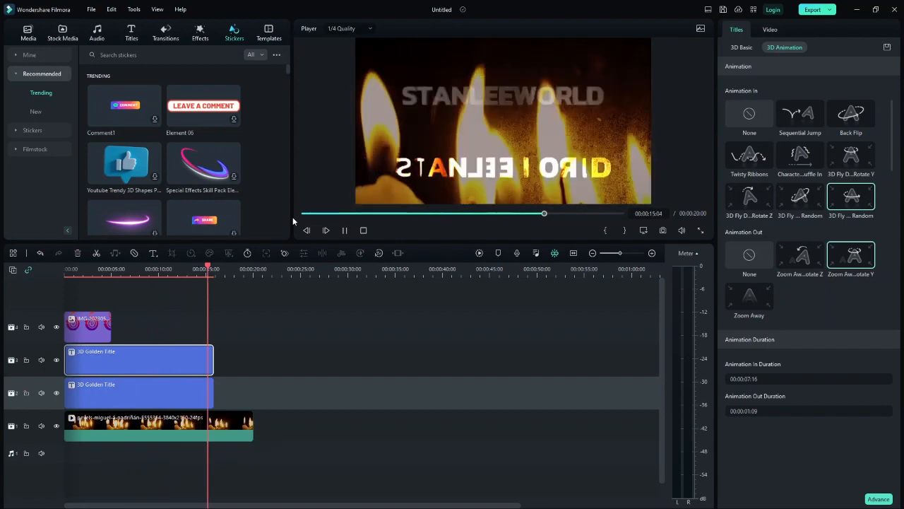
key(space)
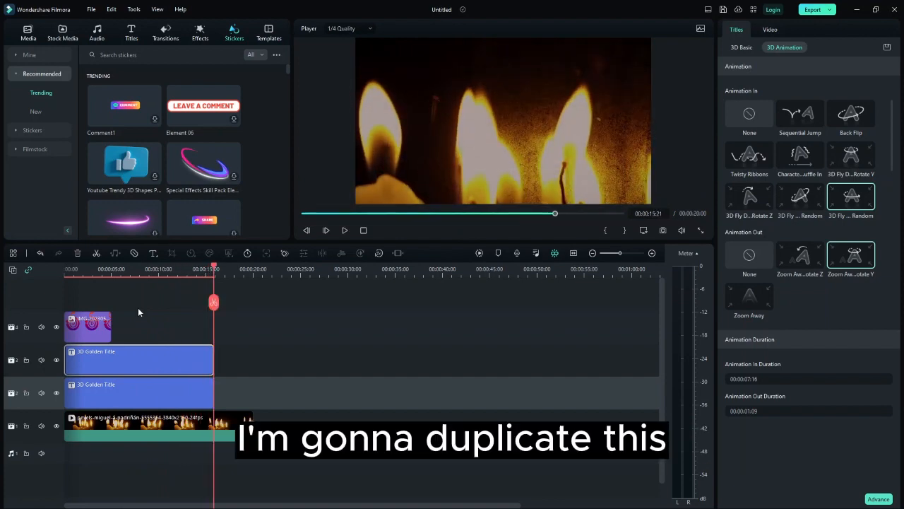
Duplicate the candle video and place the copy on track 1 directly after the original clip.
click(147, 442)
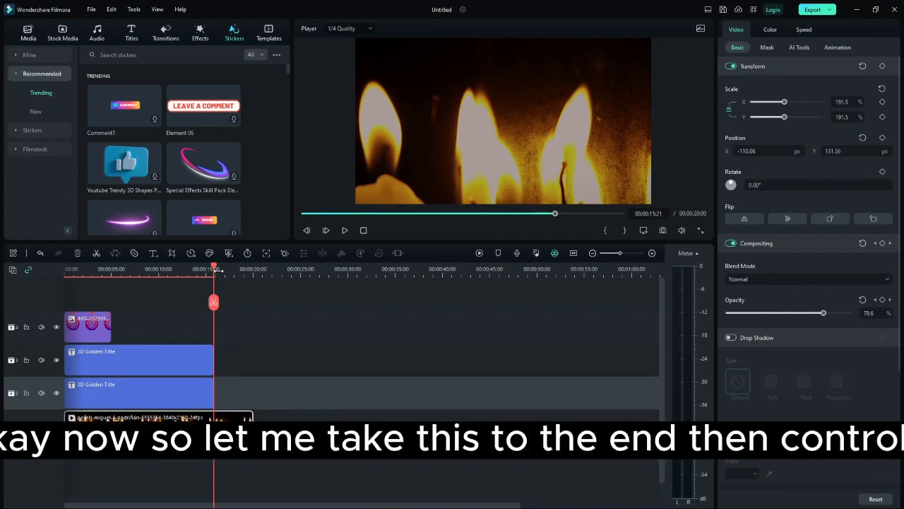
drag(214, 269, 254, 283)
key(ctrl+c)
key(ctrl+v)
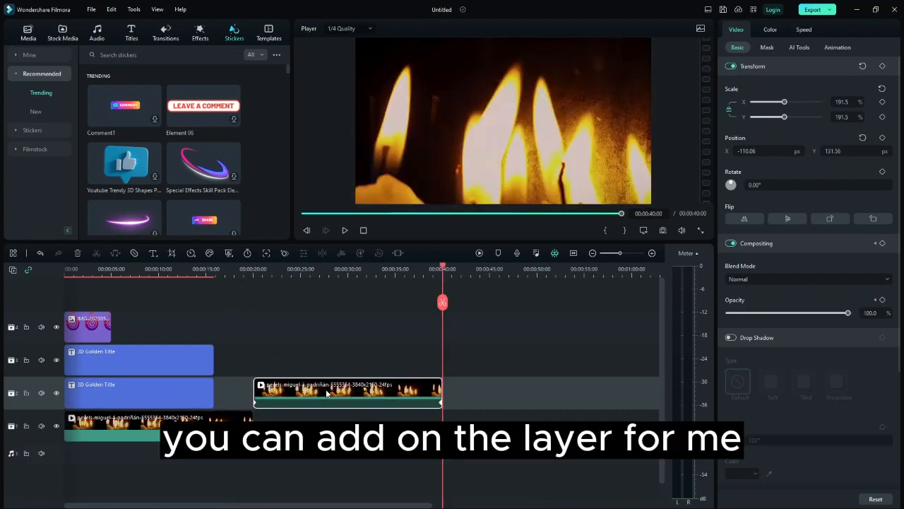
drag(332, 389, 337, 420)
Move both 3D titles together along their tracks so they end with the second candle clip at 00:00:40:00.
drag(247, 358, 203, 412)
drag(178, 357, 411, 363)
click(142, 320)
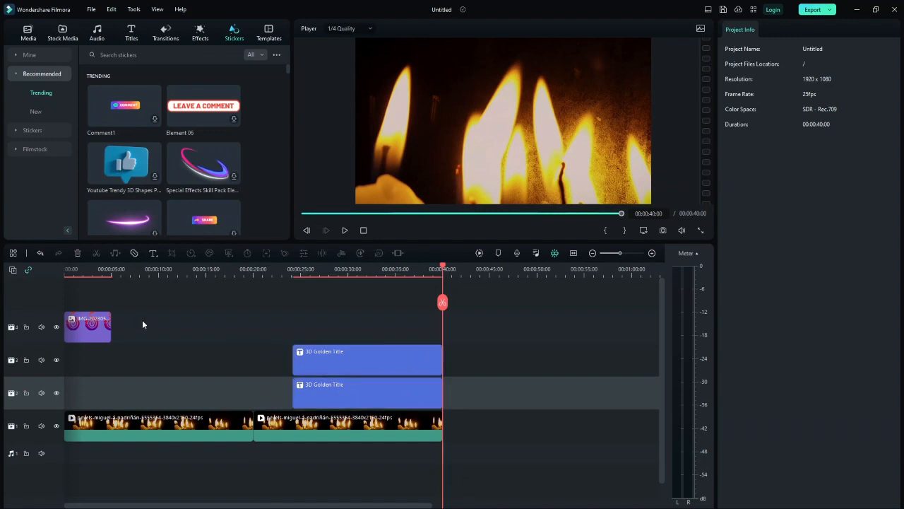
Add a Default Title on track 2 at the start of the timeline, beneath the logo clip.
click(131, 34)
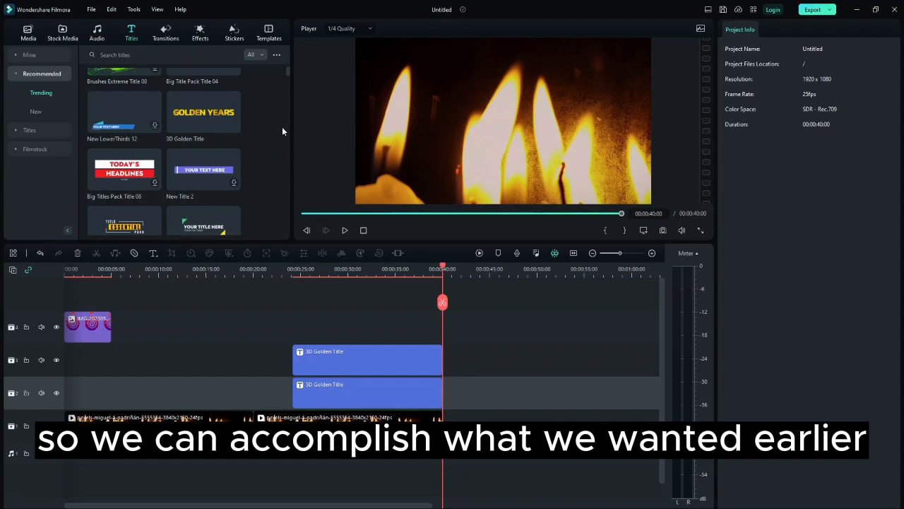
scroll(286, 66, up, 3)
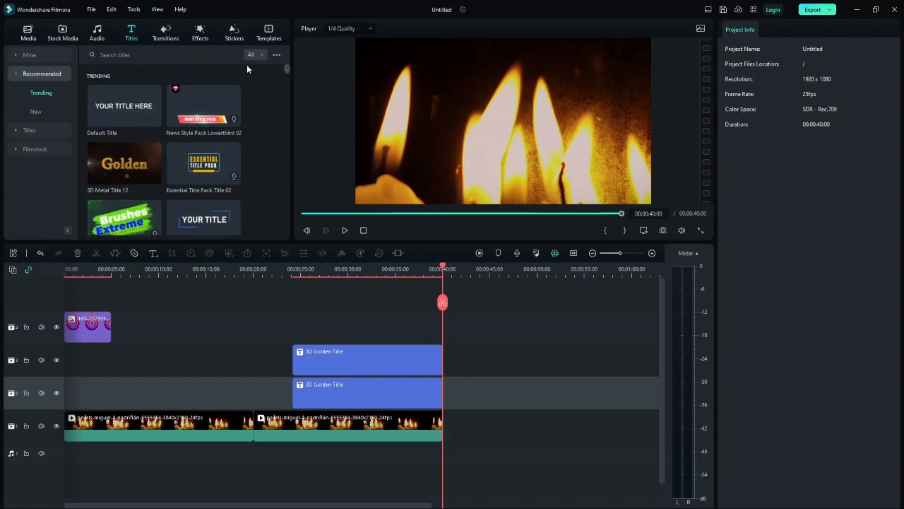
click(96, 120)
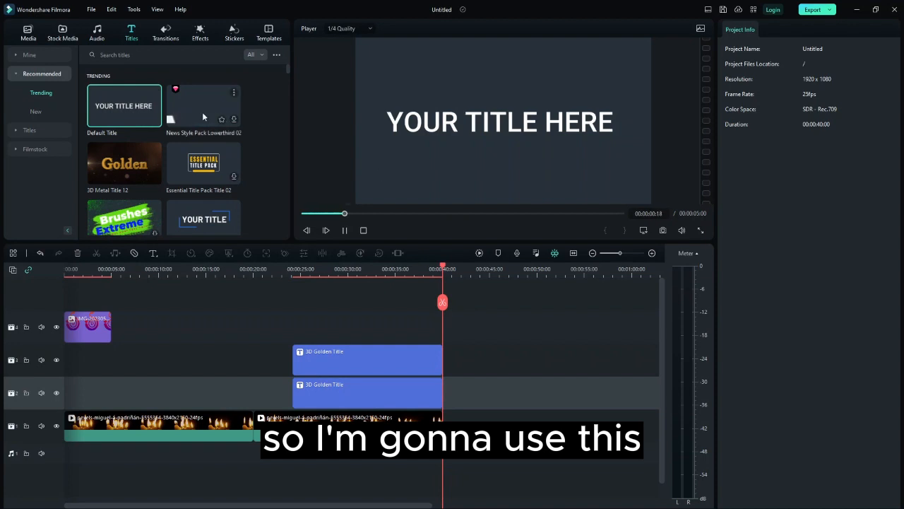
drag(442, 268, 31, 323)
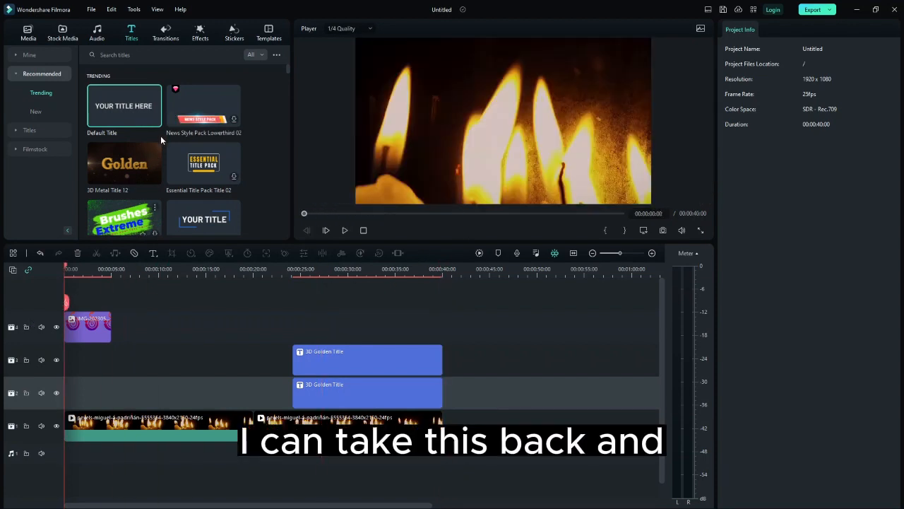
click(156, 121)
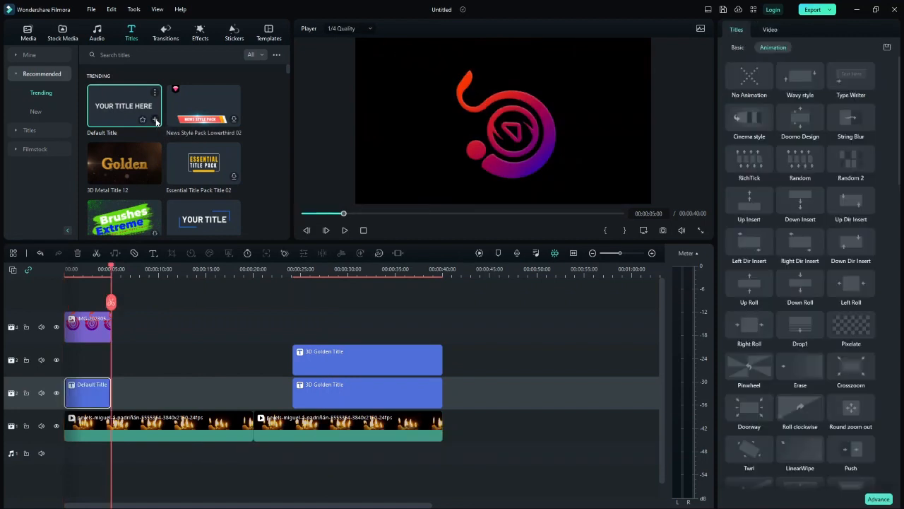
click(79, 353)
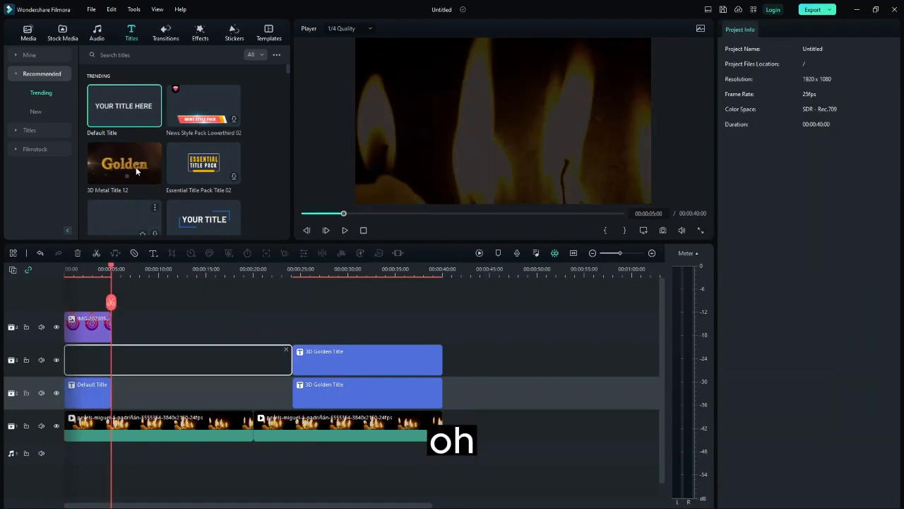
Add a second Default Title at the start of track 3 and extend both default titles to end at 00:00:15:20.
click(154, 121)
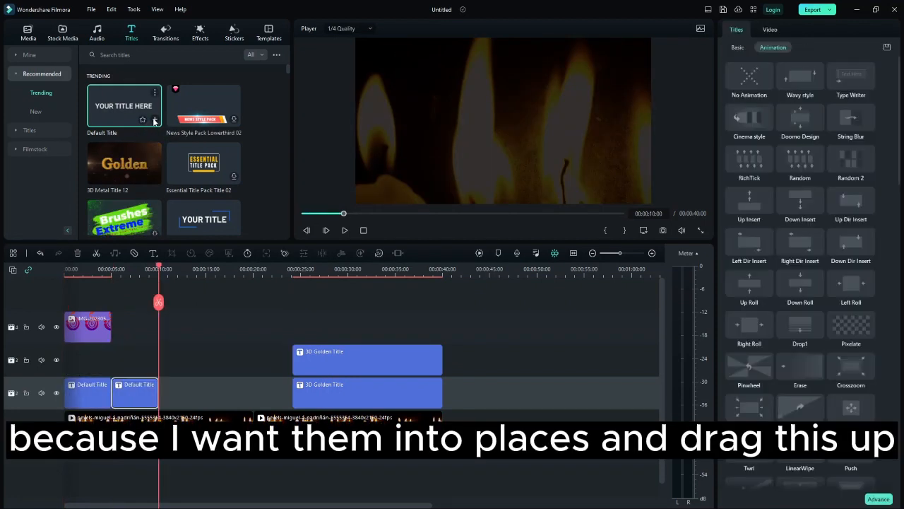
drag(131, 363, 212, 368)
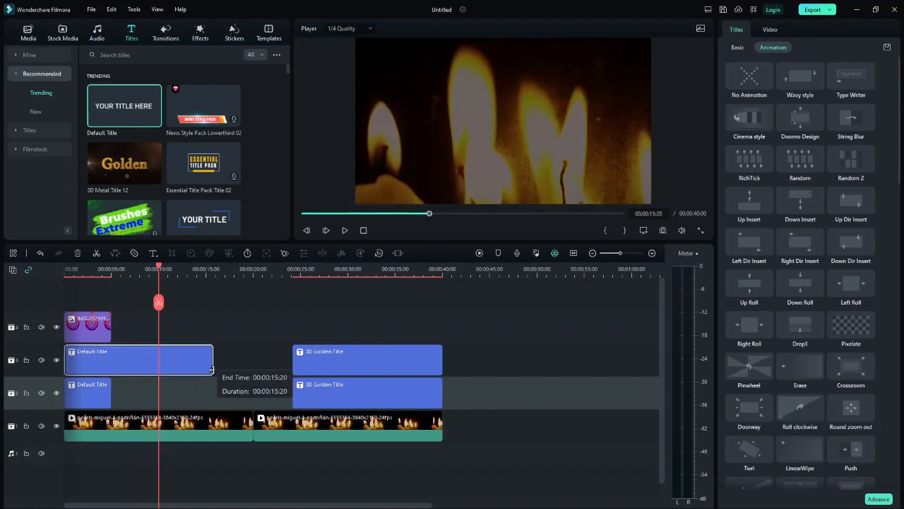
click(108, 399)
drag(108, 399, 212, 396)
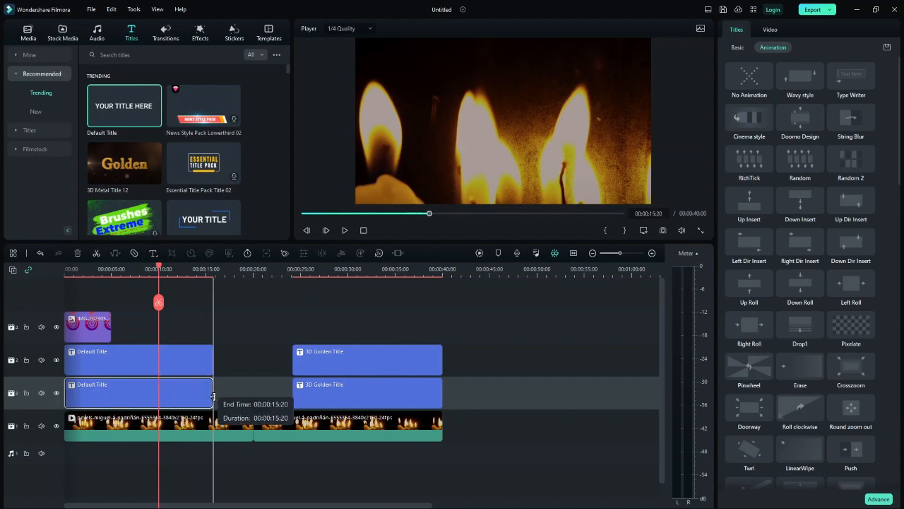
Extend the logo clip on track 4 so it ends together with the two default titles.
click(82, 330)
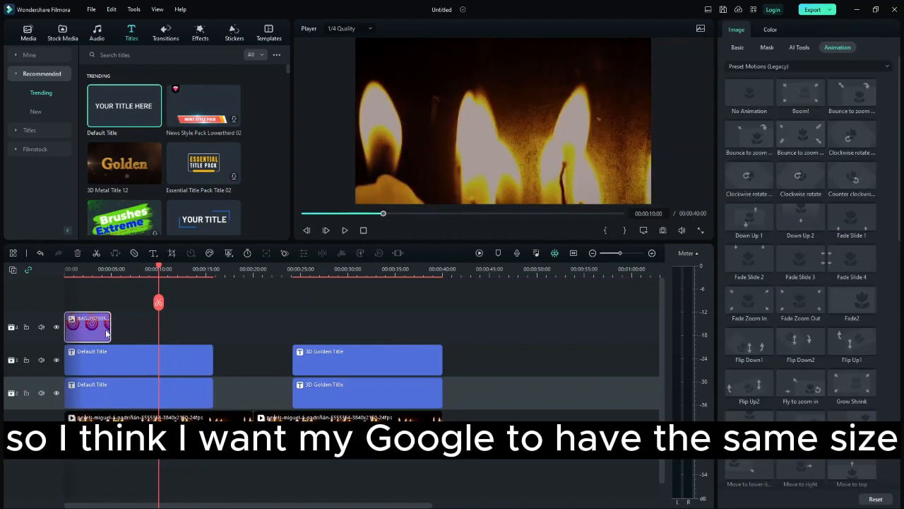
drag(106, 332, 207, 334)
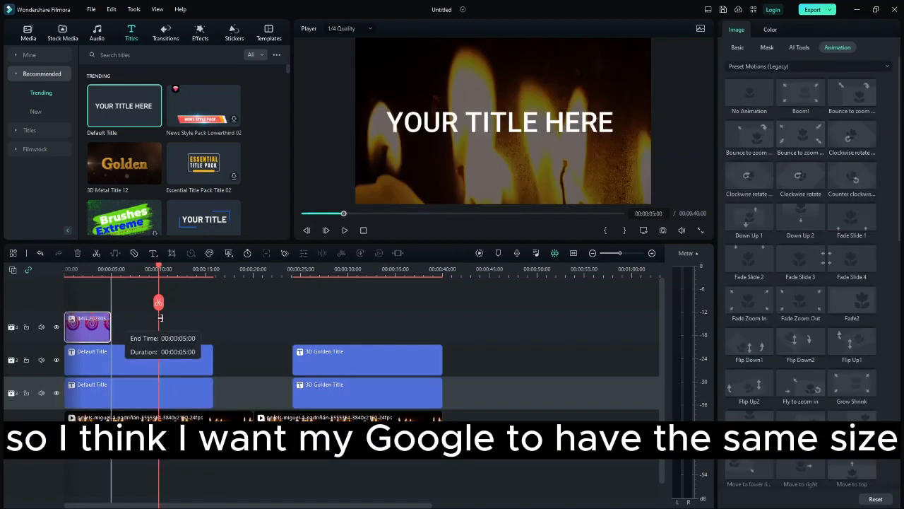
drag(160, 318, 210, 330)
Compare the animation presets available for the 3D Golden Title on track 3 with those offered for the default titles.
click(367, 363)
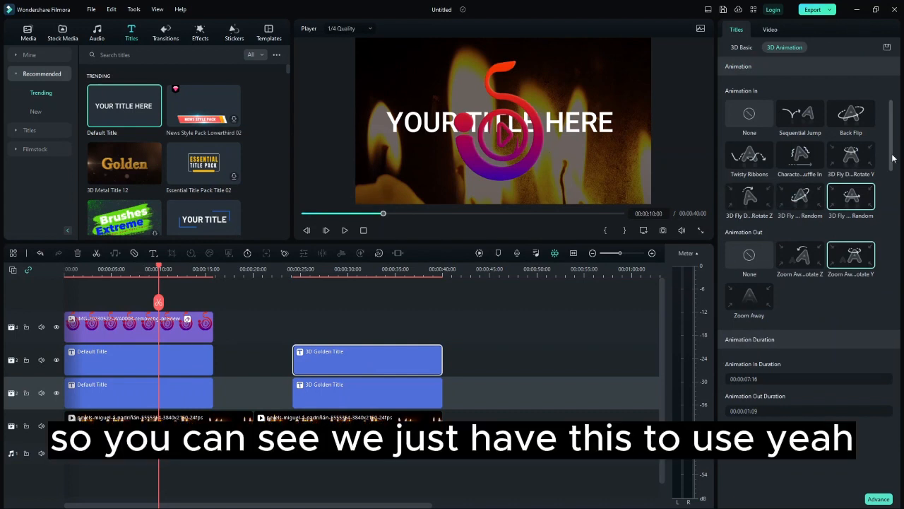
drag(892, 155, 899, 210)
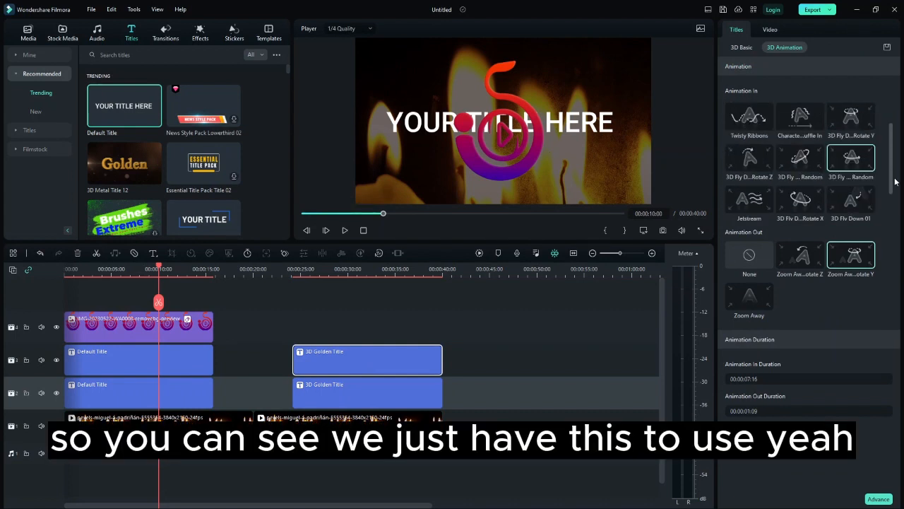
mouse_move(899, 209)
mouse_down()
mouse_move(899, 152)
mouse_move(899, 205)
mouse_up()
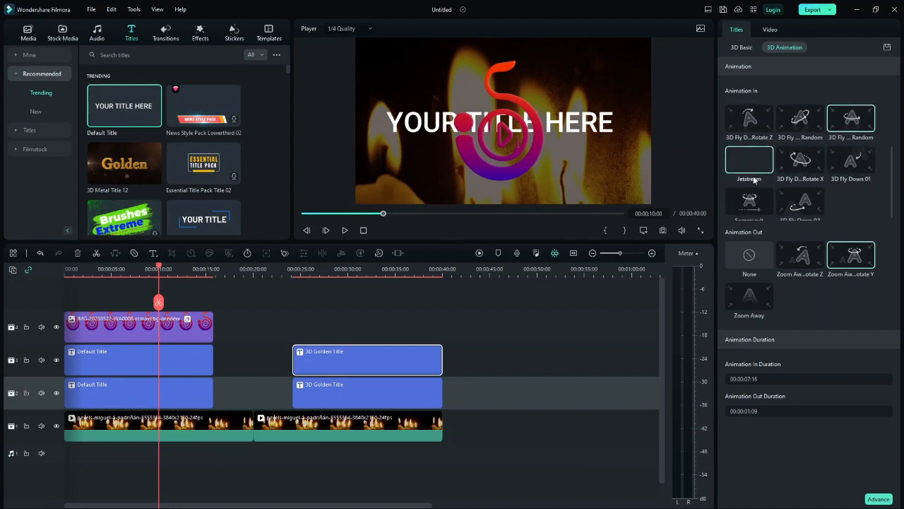
click(751, 201)
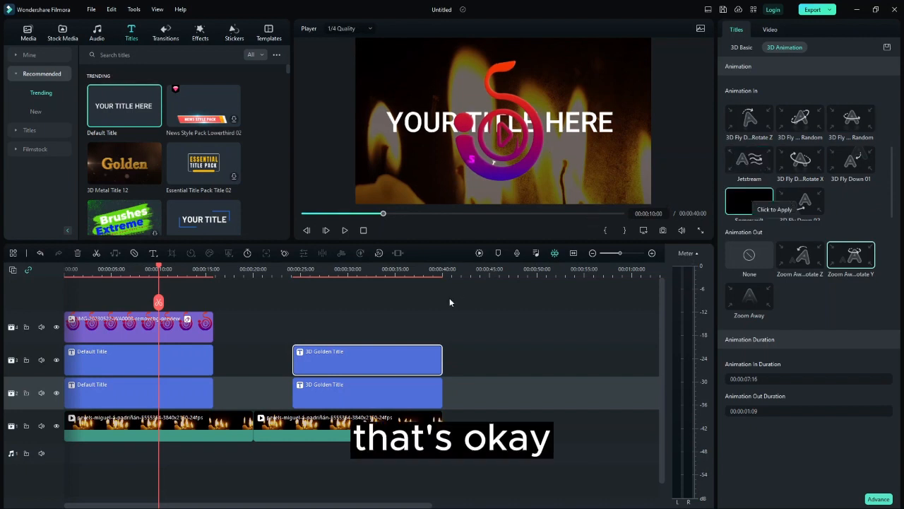
click(176, 369)
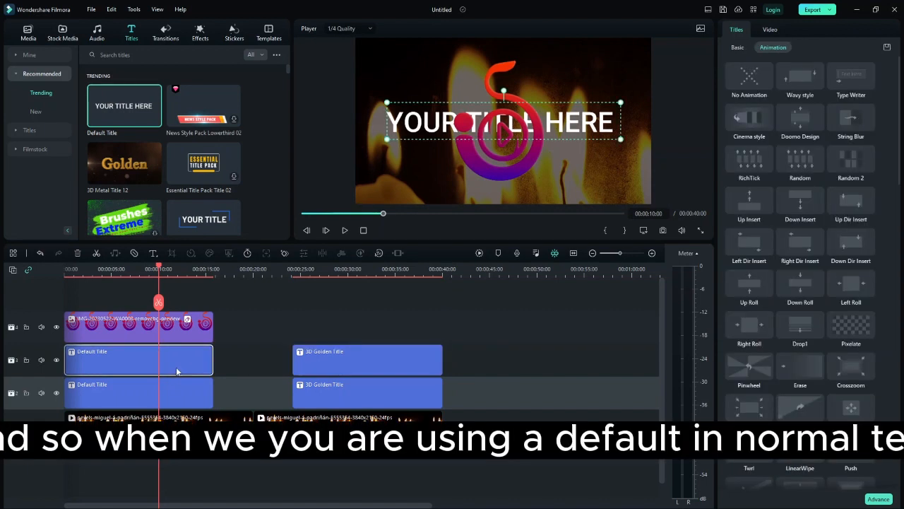
click(134, 391)
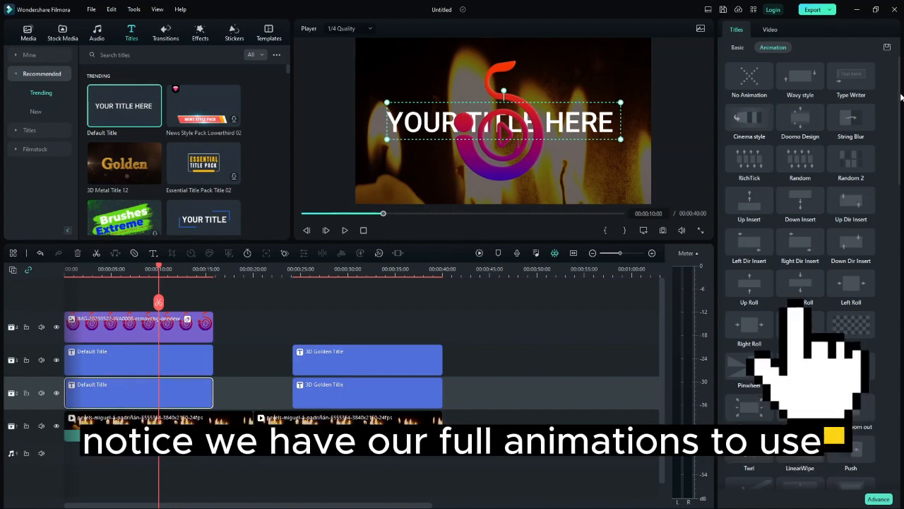
scroll(901, 125, down, 5)
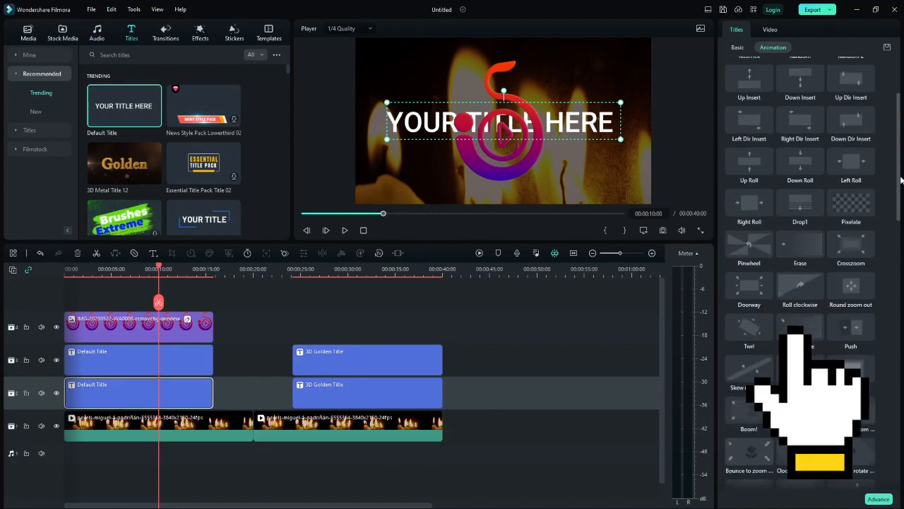
scroll(800, 268, down, 10)
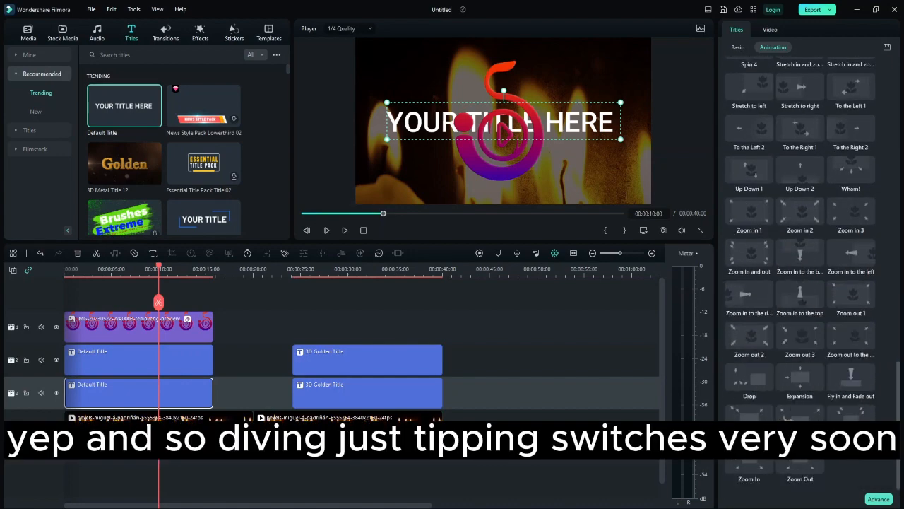
scroll(869, 233, up, 15)
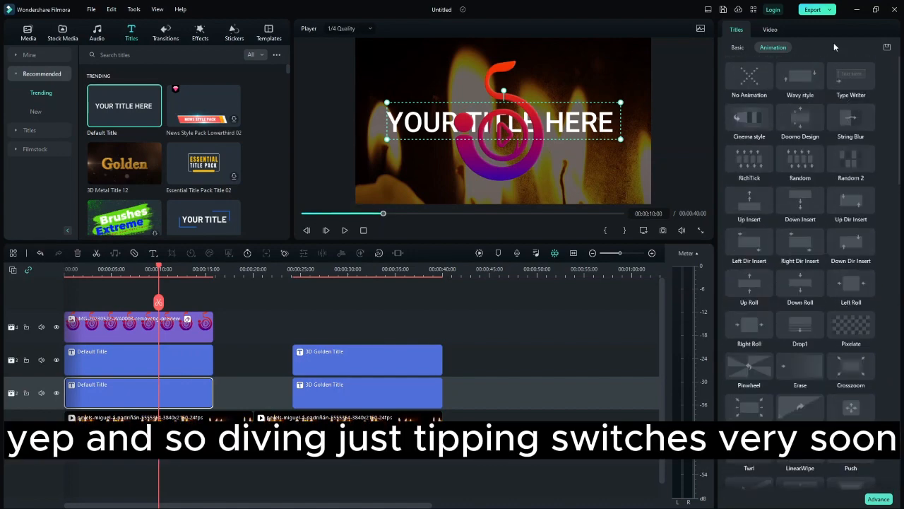
click(770, 32)
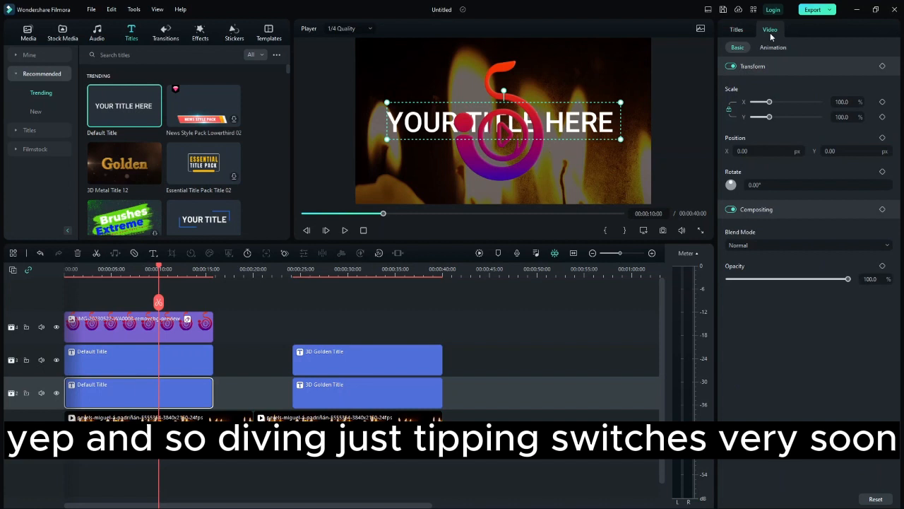
Replace the text of the default title on track 3 with STANLEEWORLD.
click(128, 366)
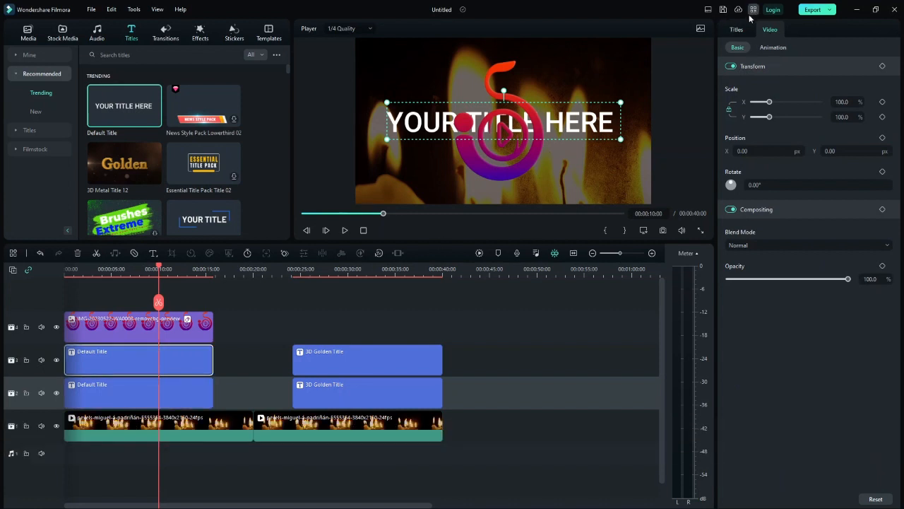
click(736, 29)
triple_click(776, 106)
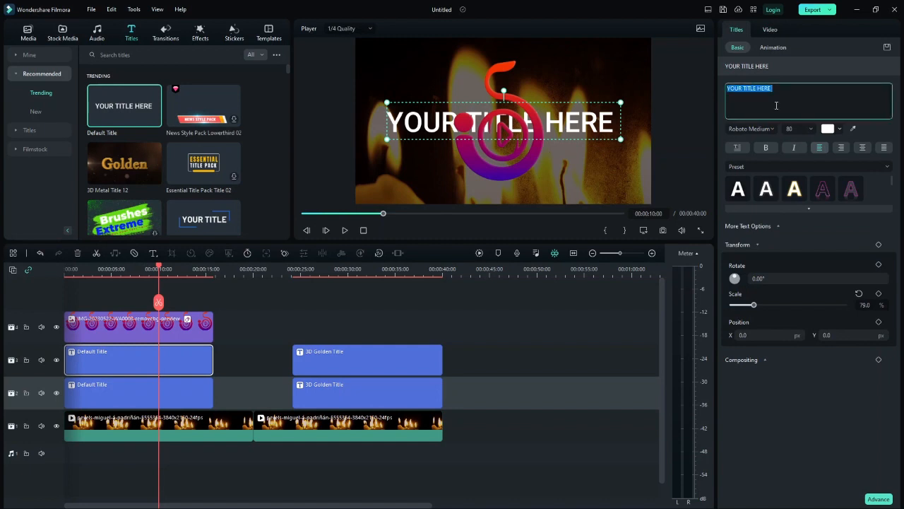
text(STA)
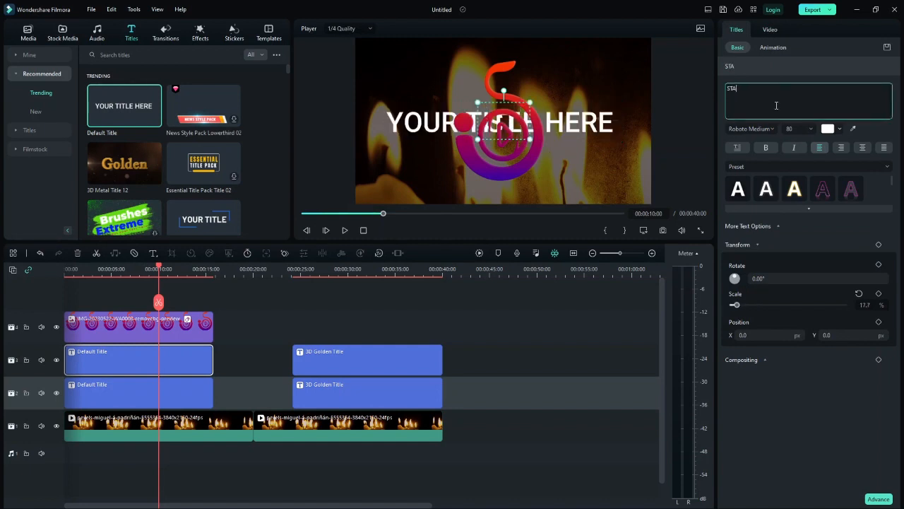
text(NLEEWORLD)
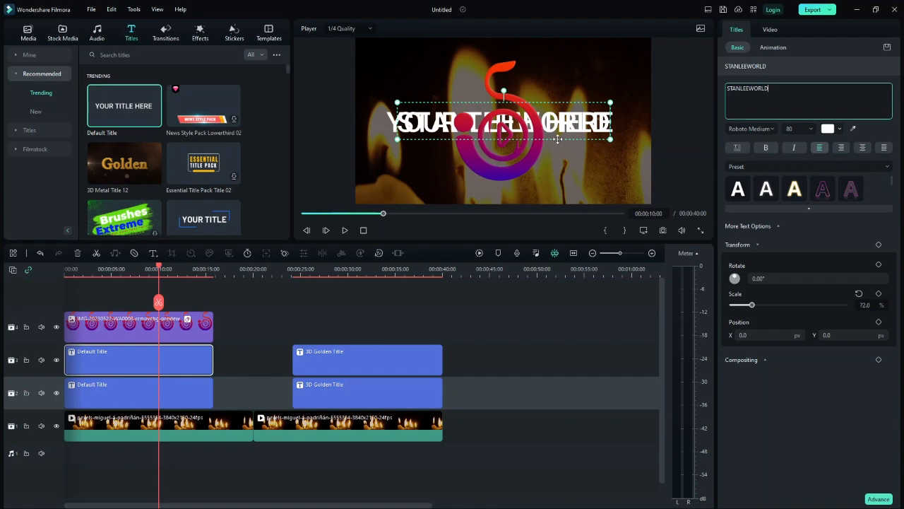
Move the STANLEEWORLD title up to a Y position of about 93.8 px and the track 2 default title down to about -123.7 px.
click(560, 172)
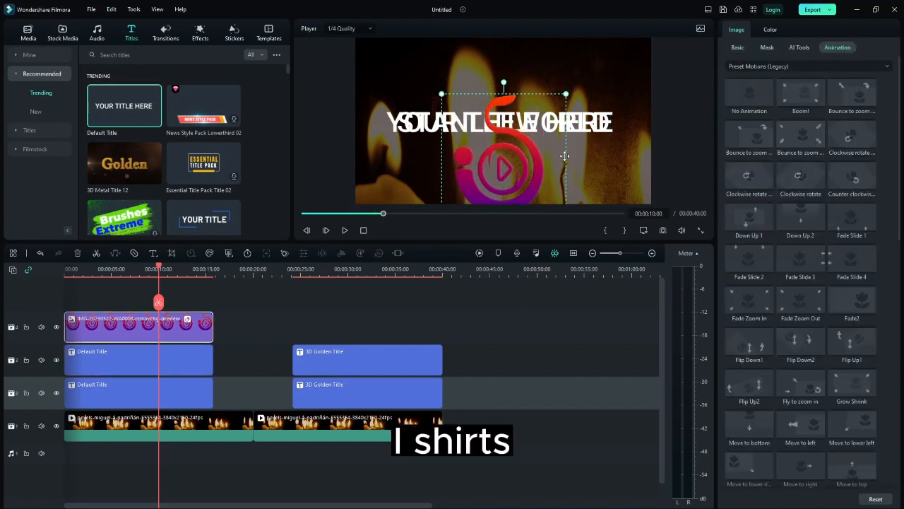
drag(560, 172, 560, 138)
click(596, 123)
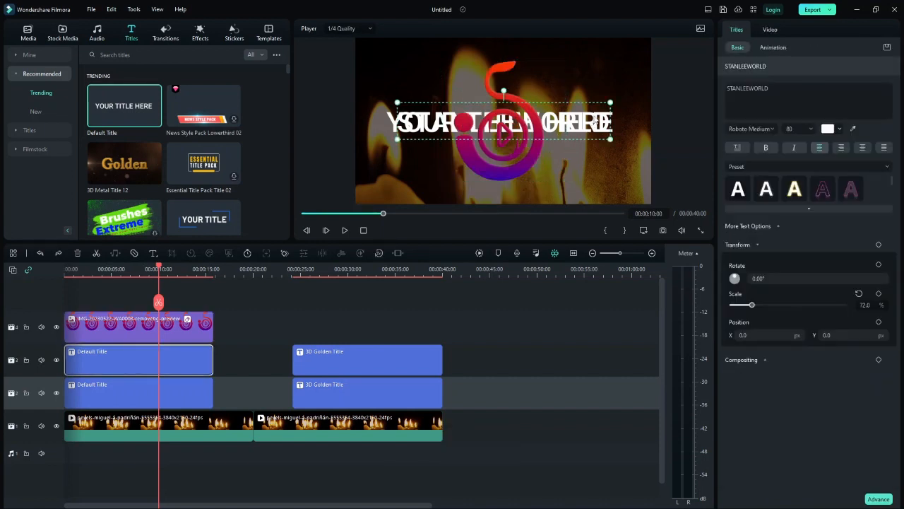
drag(596, 112, 594, 80)
click(596, 122)
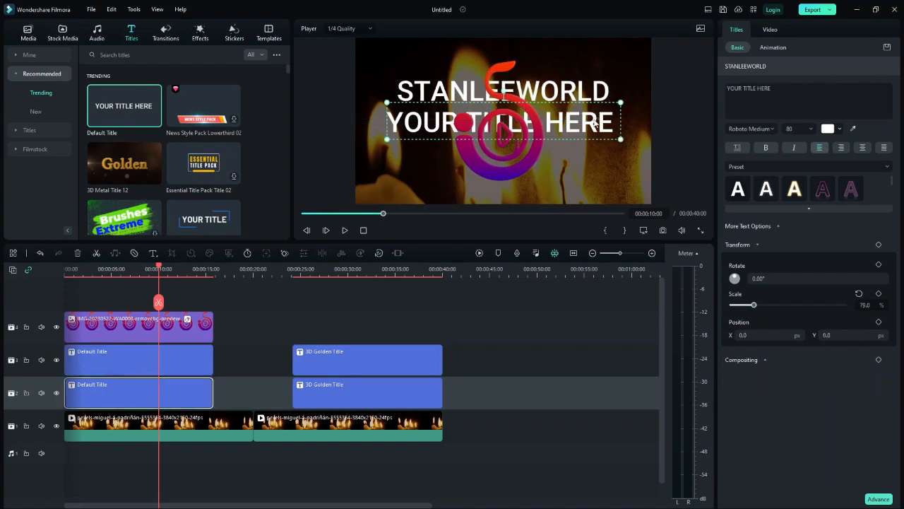
drag(595, 123, 587, 163)
Set the scale of the upper STANLEEWORLD title to 100%.
click(587, 98)
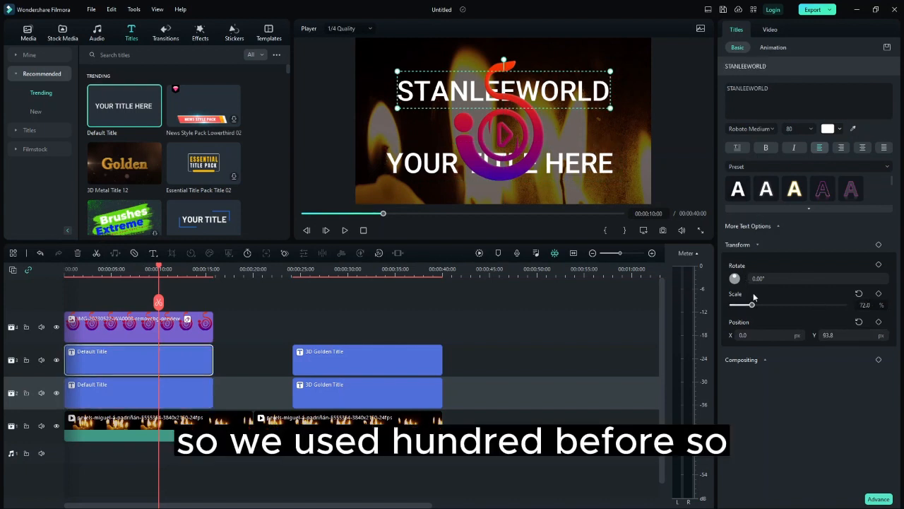
drag(752, 305, 751, 305)
drag(754, 305, 761, 308)
double_click(868, 304)
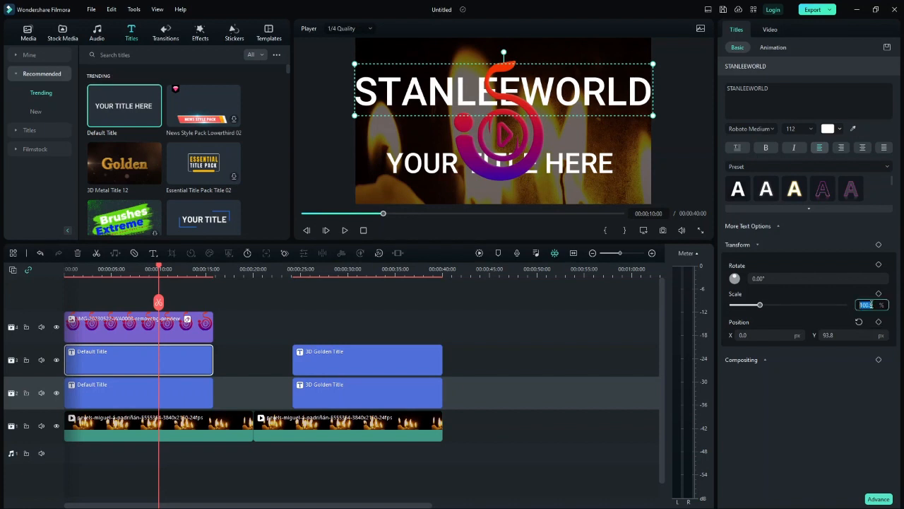
key(Return)
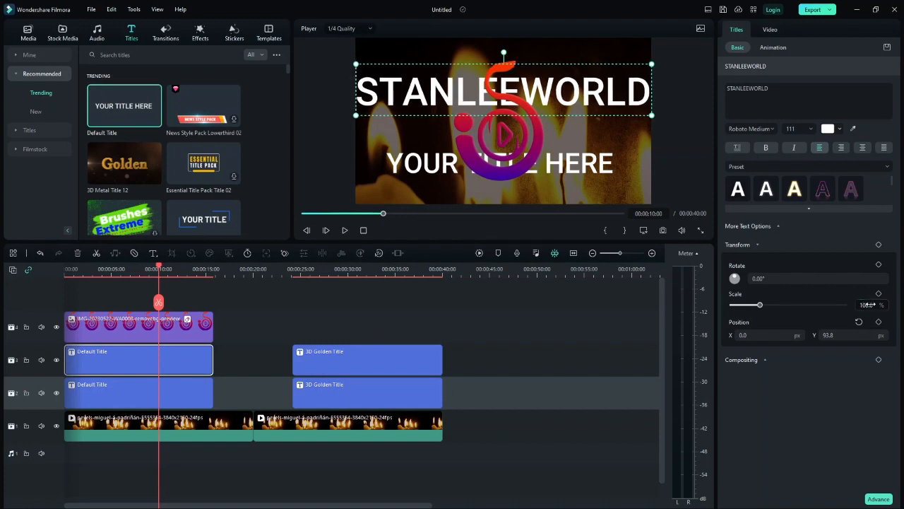
Replace the text of the lower default title on track 2 with STANLEEWORLD.
click(590, 159)
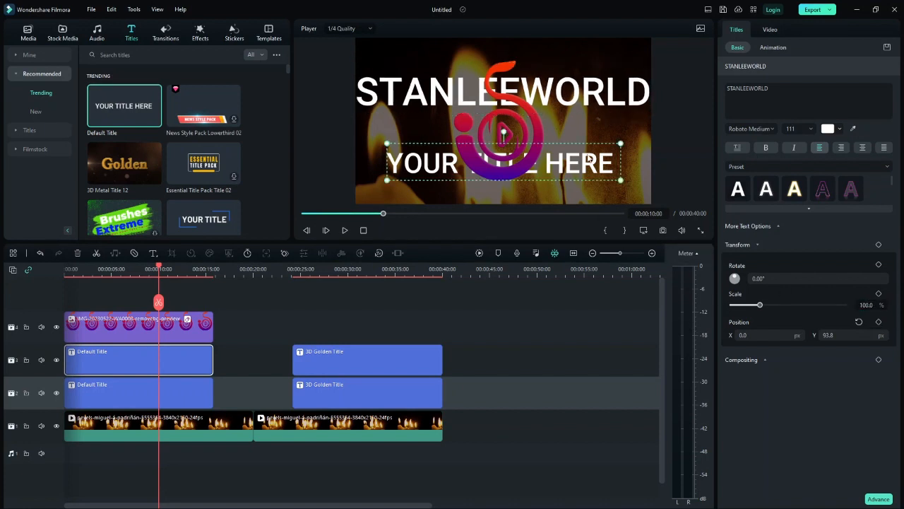
click(802, 106)
text(S)
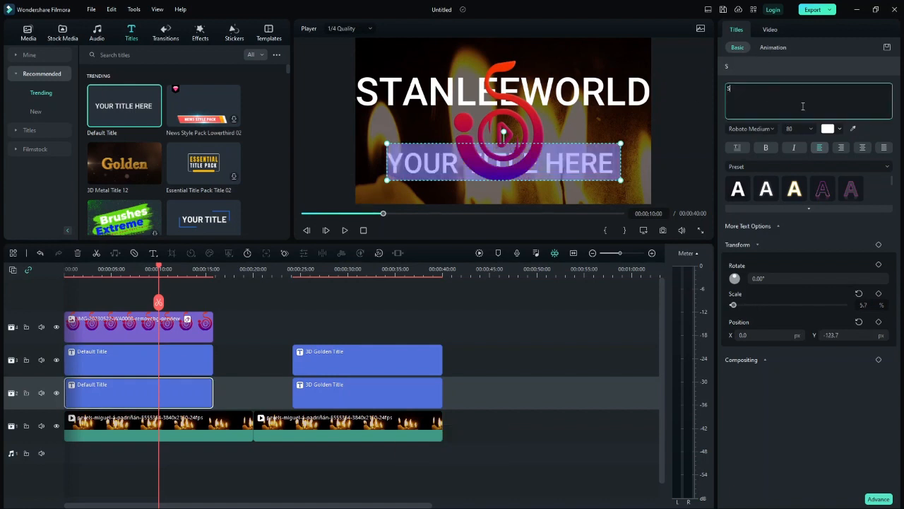
text(TANLEEWORLD)
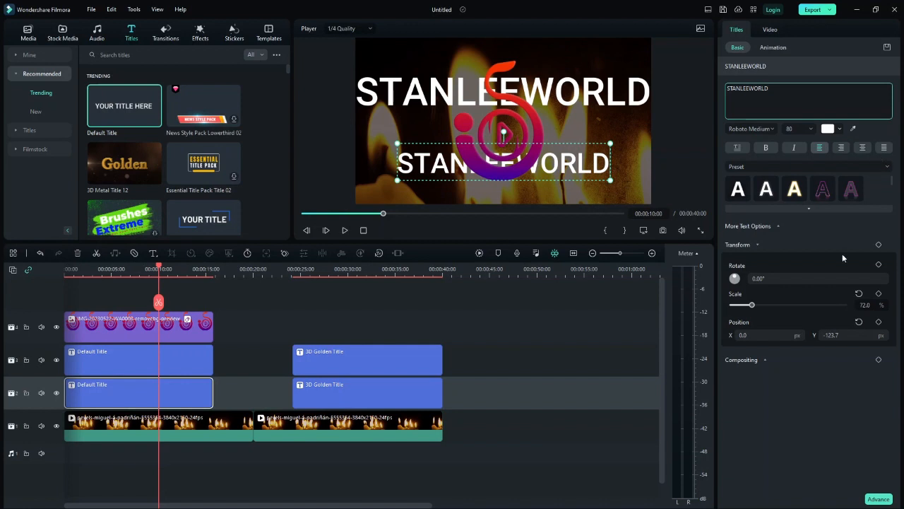
Set the scale of the lower STANLEEWORLD title to 100%.
drag(752, 305, 756, 305)
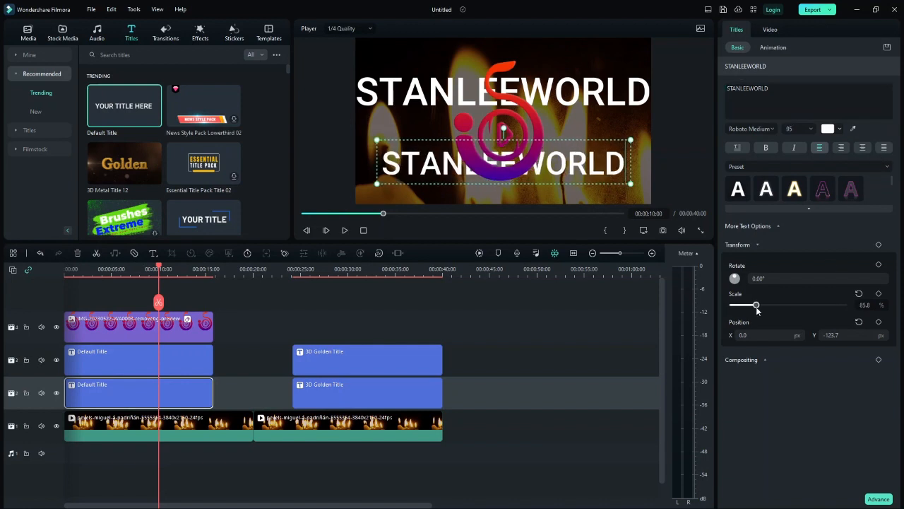
double_click(865, 305)
text(100)
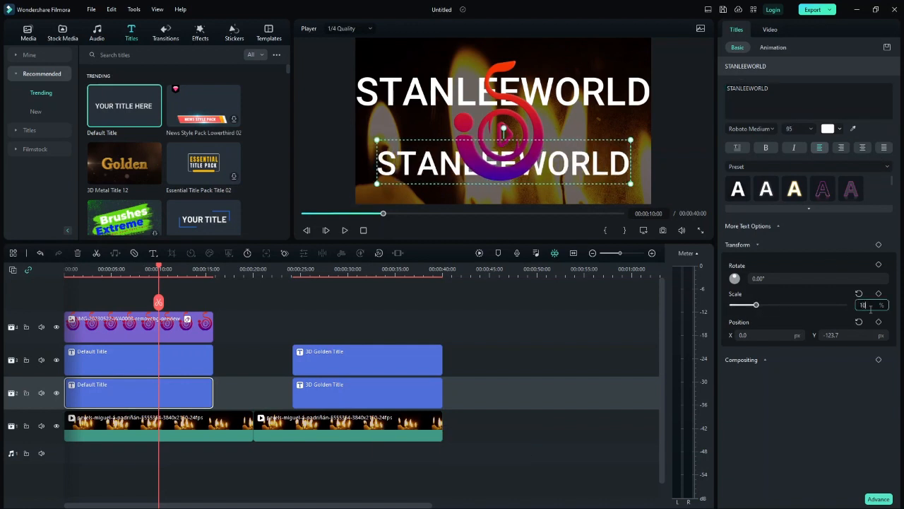
key(Return)
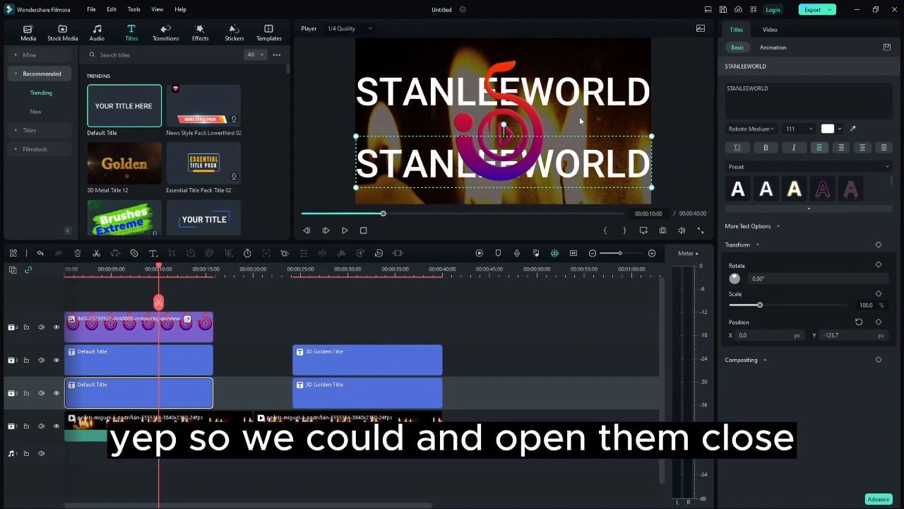
Move the two STANLEEWORLD titles closer together, at Y positions of about 37 px for the upper and -77.4 px for the lower.
click(577, 92)
drag(573, 94, 572, 113)
click(582, 179)
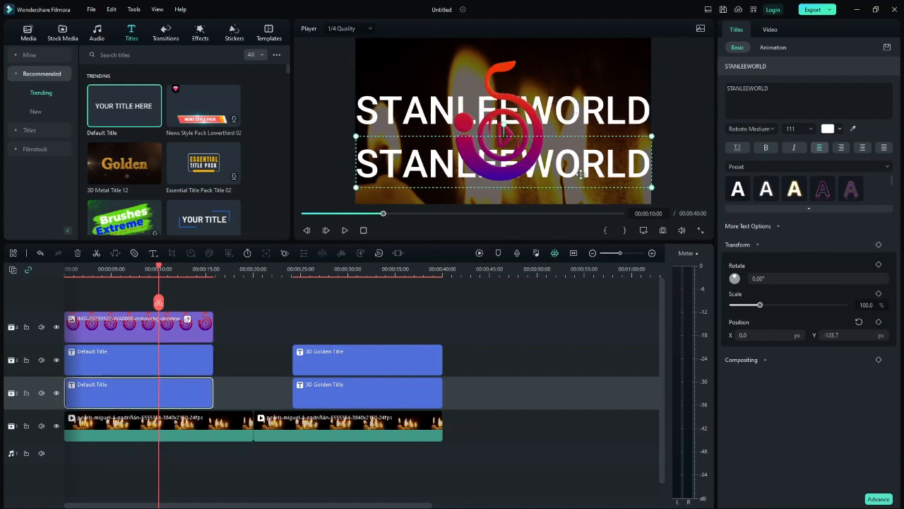
drag(582, 178, 581, 162)
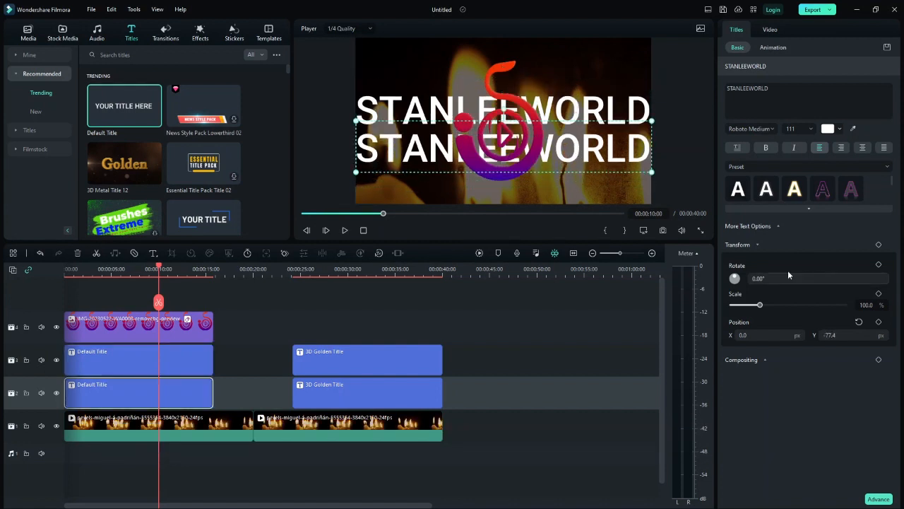
Set the opacity of both the upper and the lower STANLEEWORLD titles to 35%.
click(587, 118)
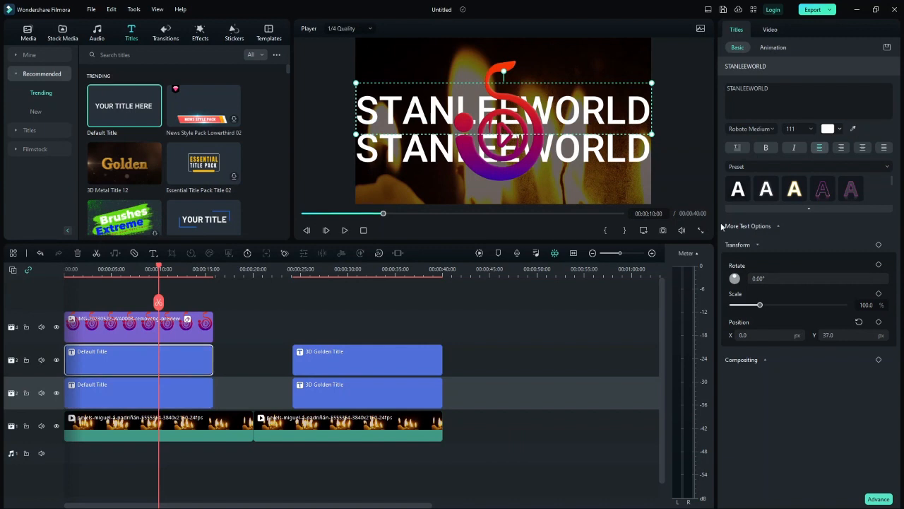
click(769, 32)
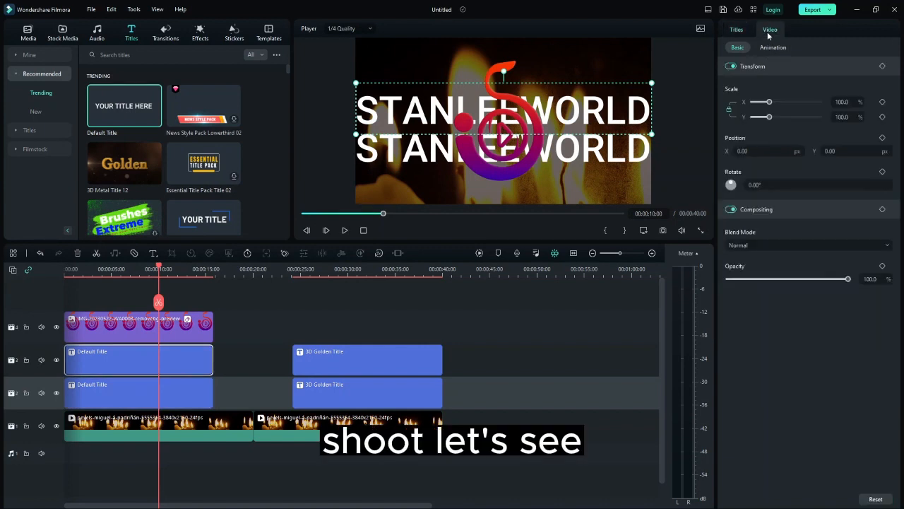
drag(822, 278, 770, 283)
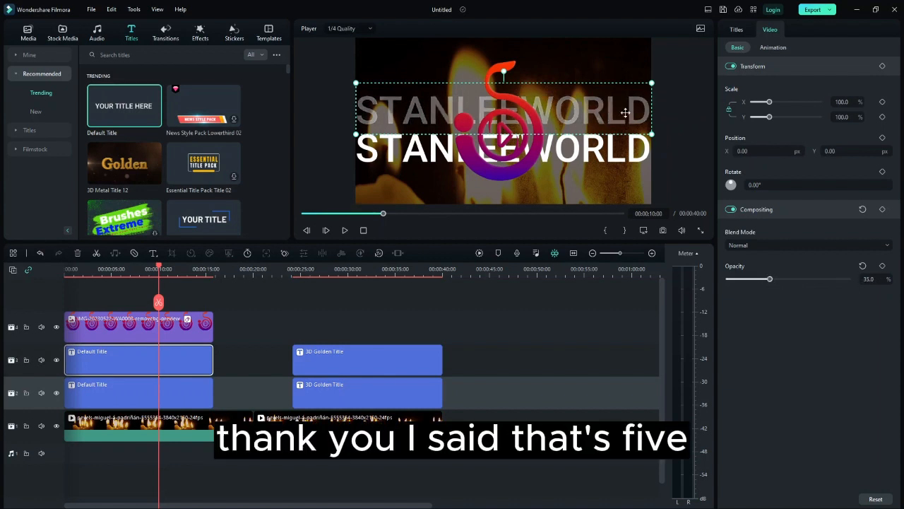
click(612, 147)
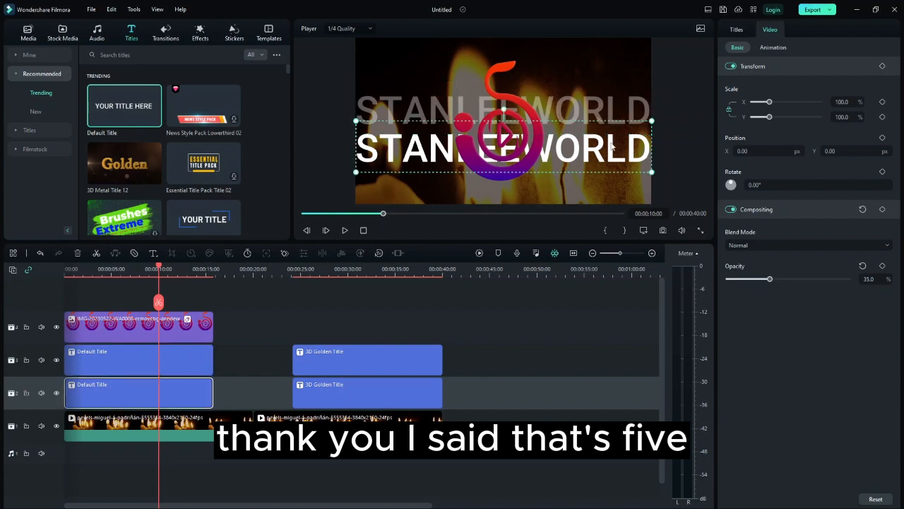
click(871, 279)
text(3)
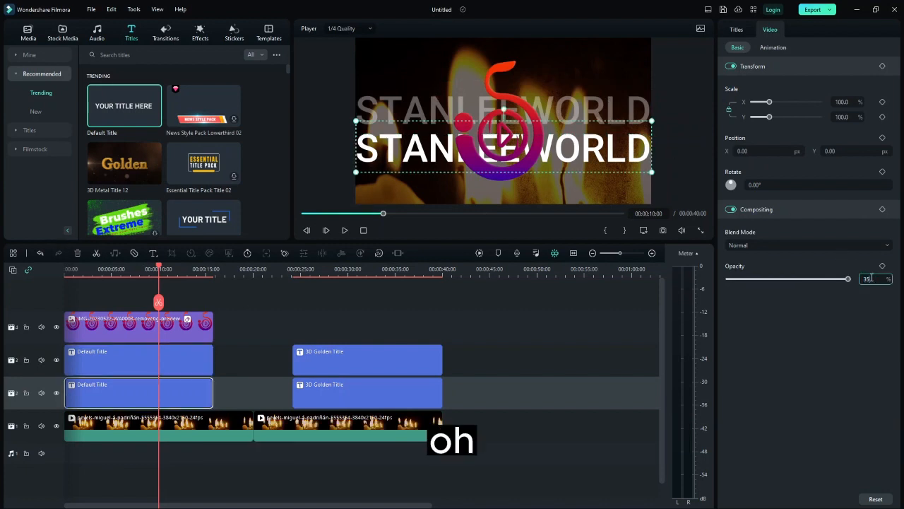
text(5)
key(Return)
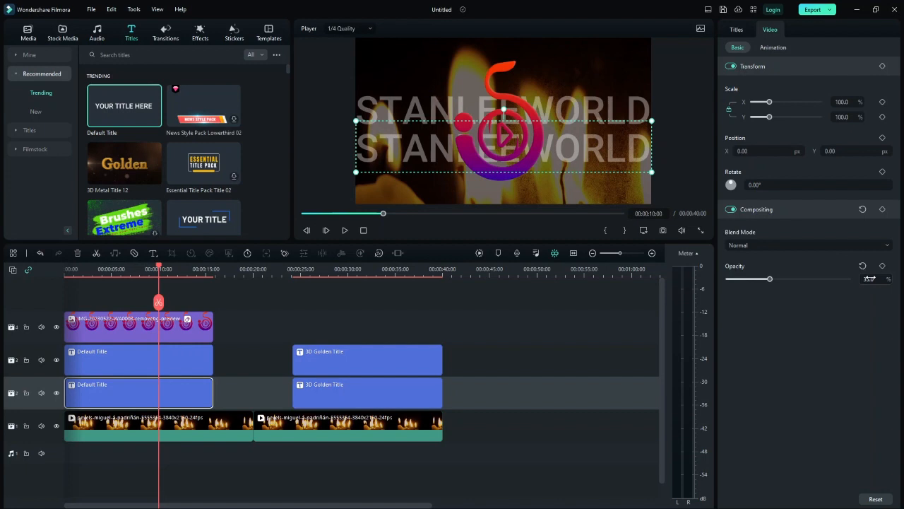
Apply the Move to left motion preset to the upper STANLEEWORLD title and Move to right to the lower one.
click(627, 117)
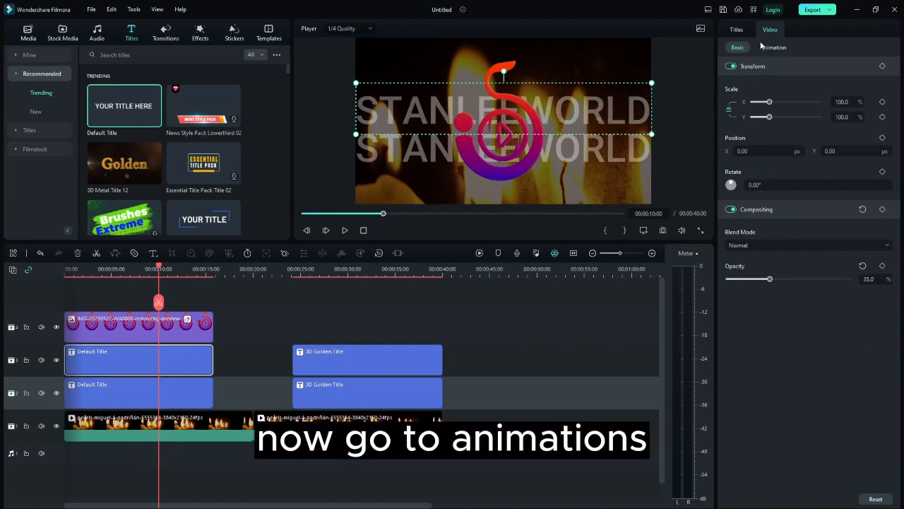
click(767, 49)
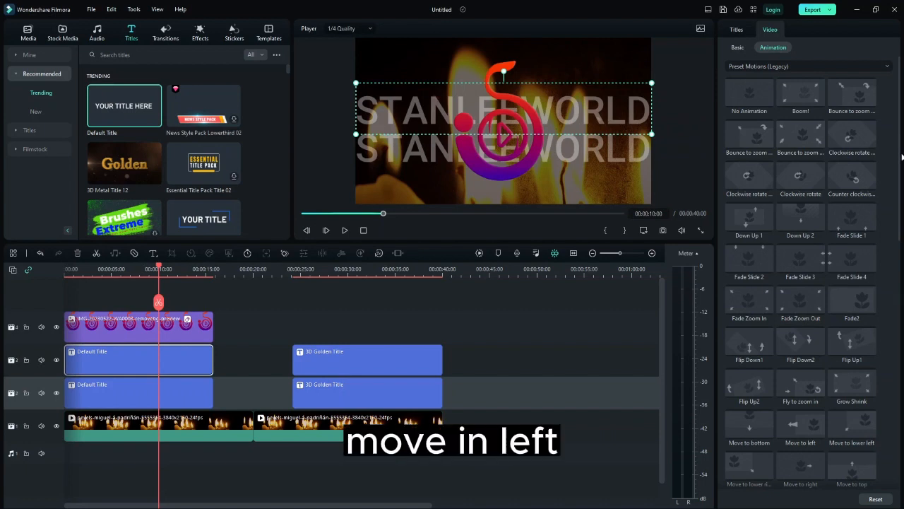
scroll(900, 162, down, 5)
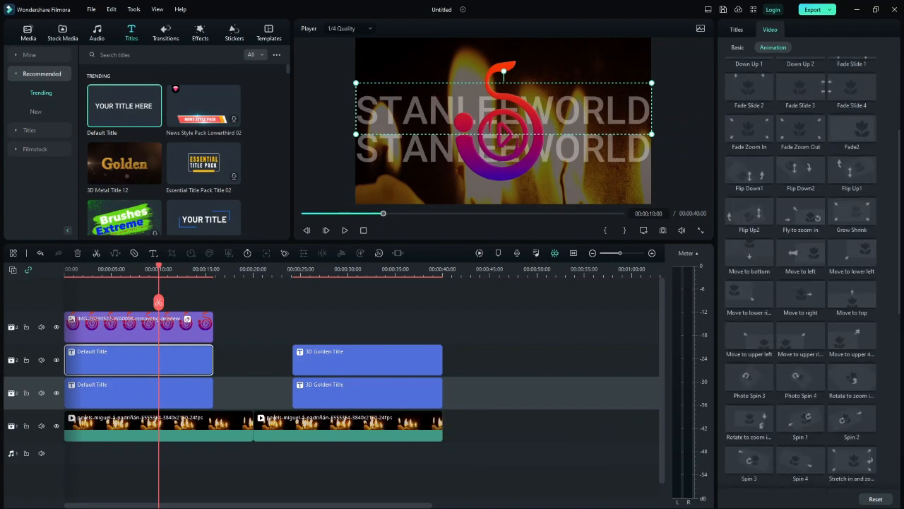
click(809, 256)
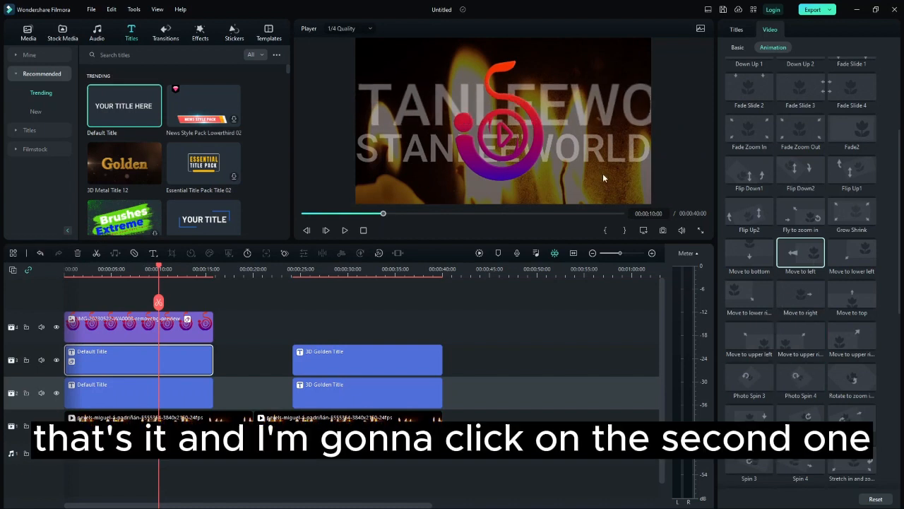
click(572, 153)
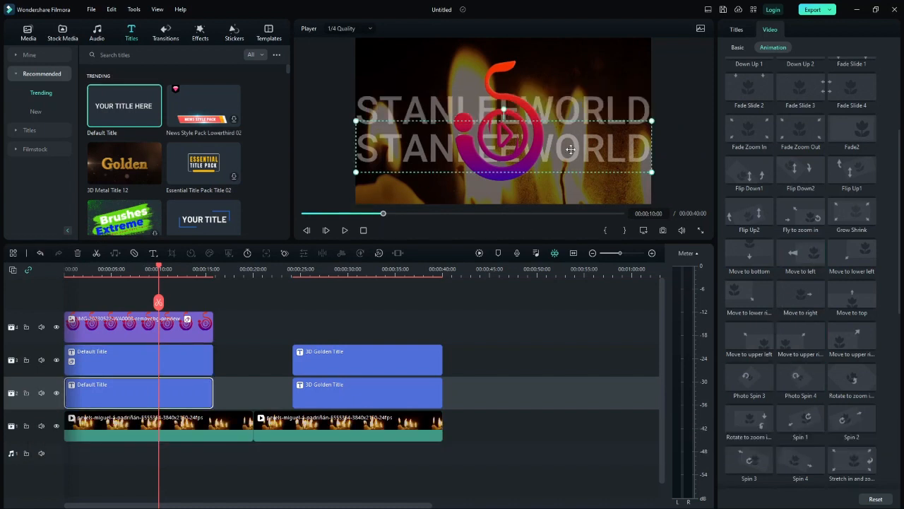
click(794, 308)
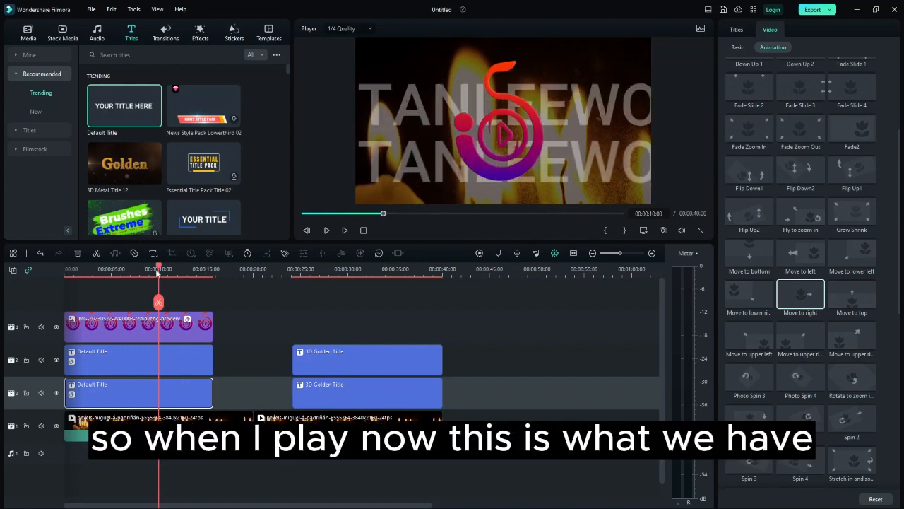
Shift both default title clips about 1 second to the right on the timeline so the logo starts alone.
drag(158, 269, 48, 298)
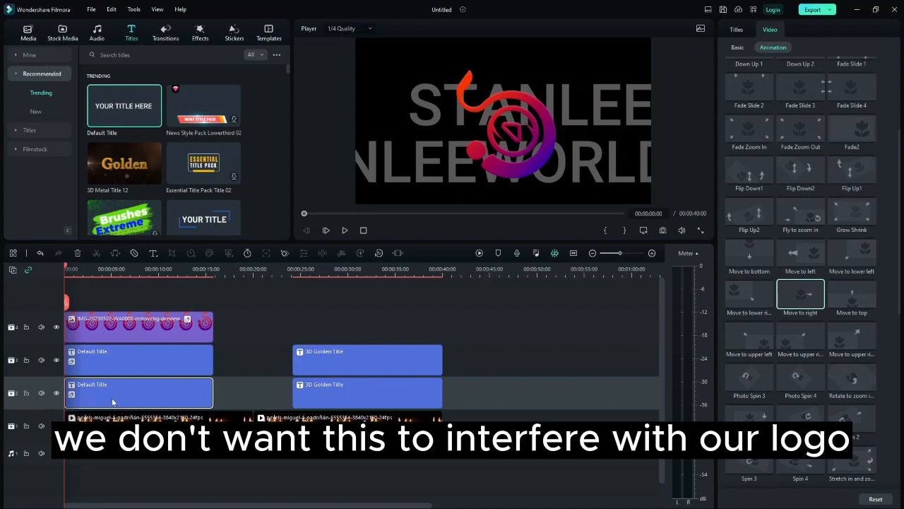
click(118, 357)
drag(116, 360, 129, 390)
click(123, 398)
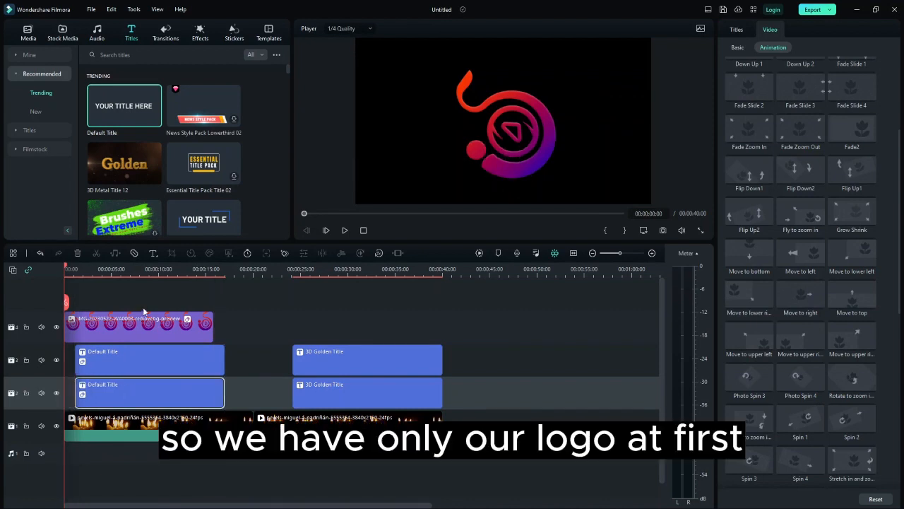
Apply the Flip Down1 motion preset to the logo clip and play the sequence from the start.
click(144, 327)
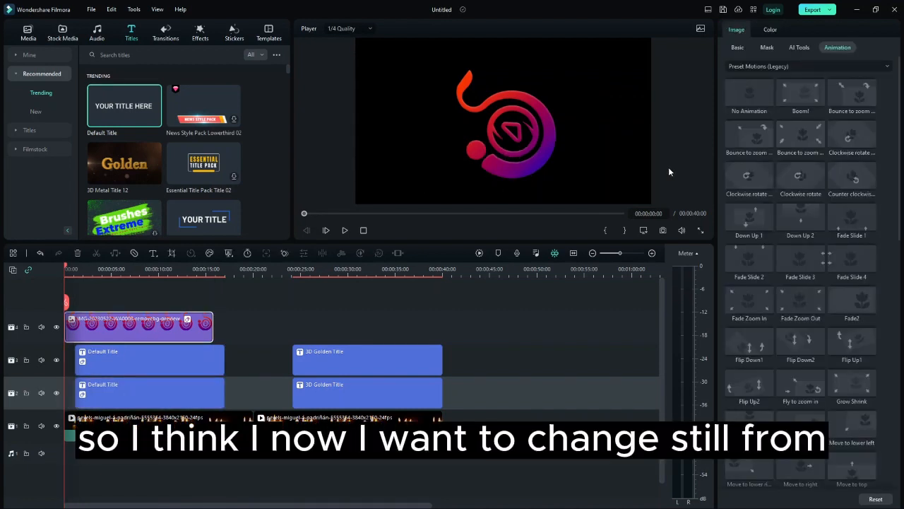
click(800, 302)
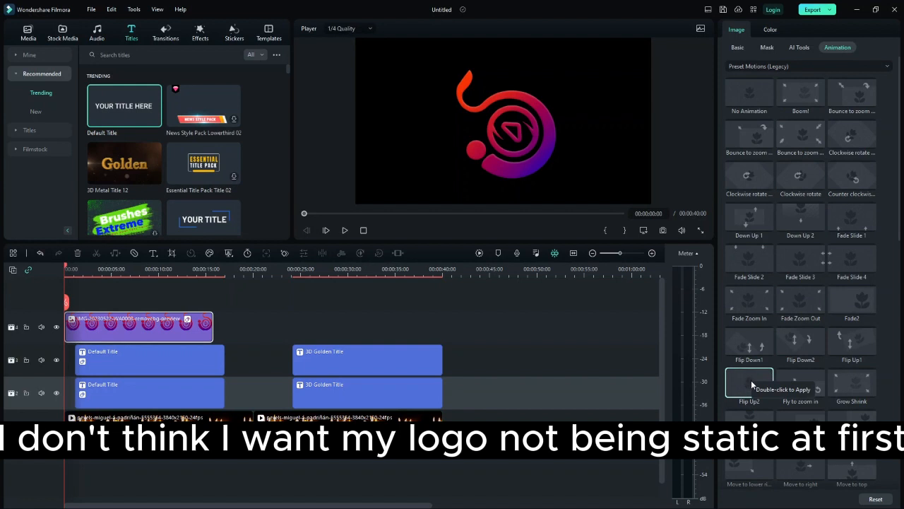
click(750, 350)
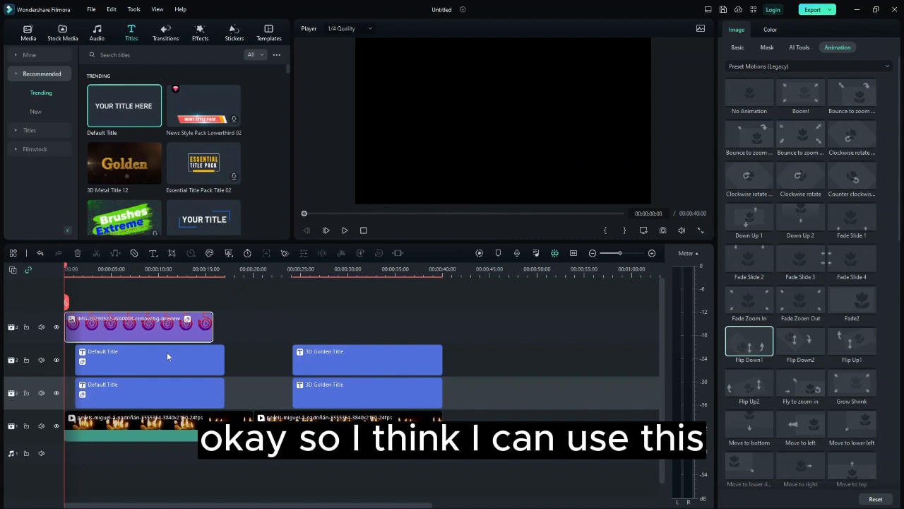
key(space)
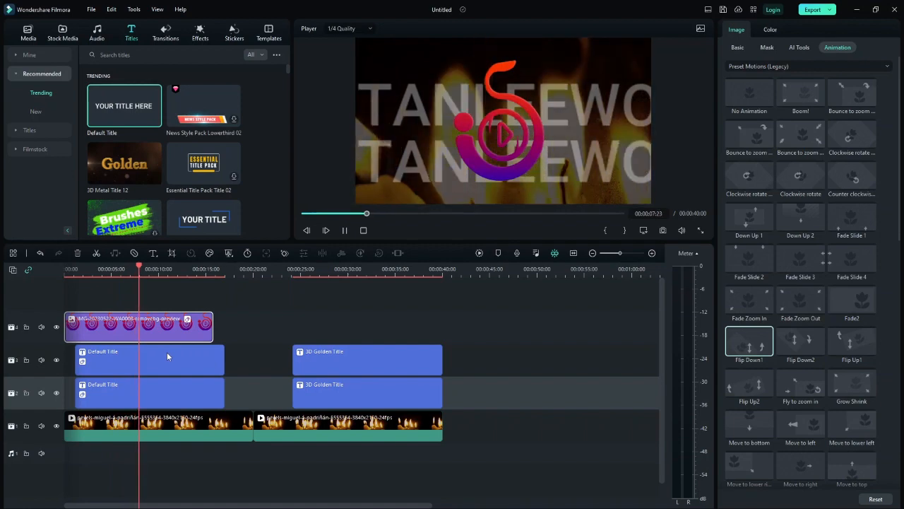
key(space)
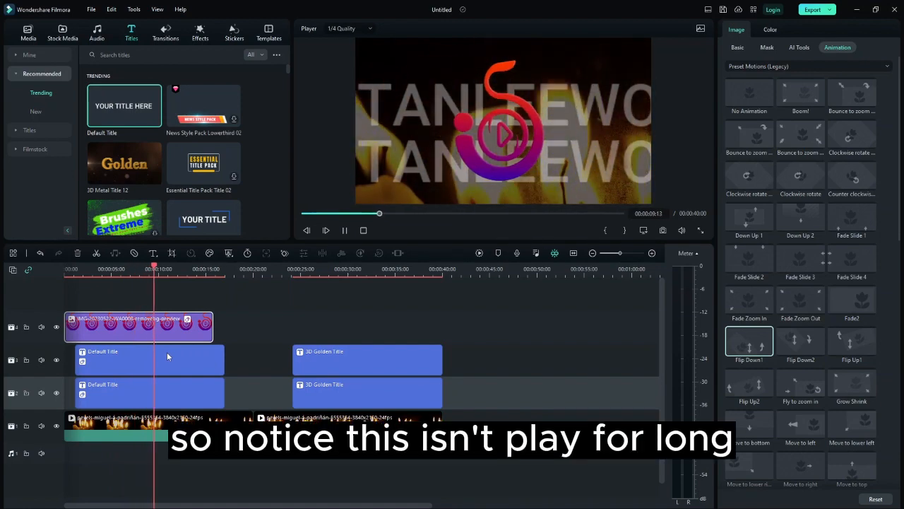
Extend the opening animation segment of the upper STANLEEWORLD title to about 11 seconds in Advanced Text Edit and apply it.
click(193, 364)
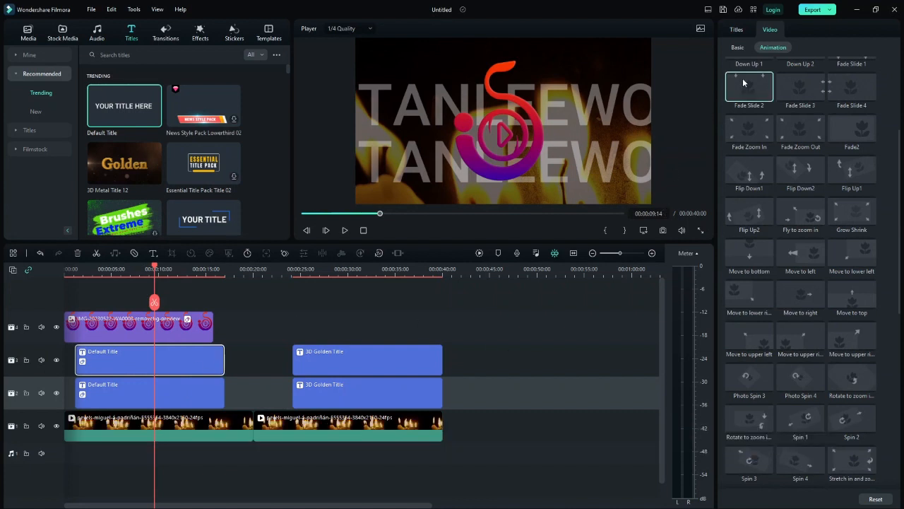
click(740, 48)
click(736, 30)
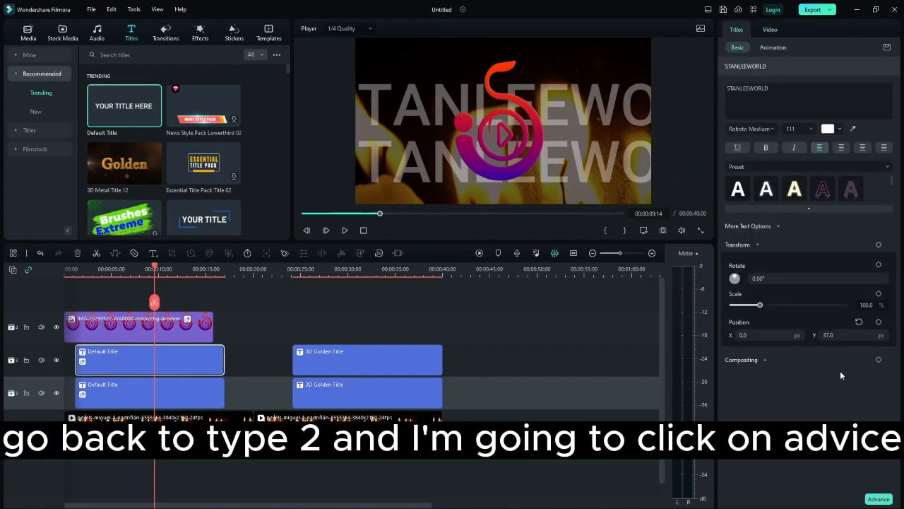
click(879, 499)
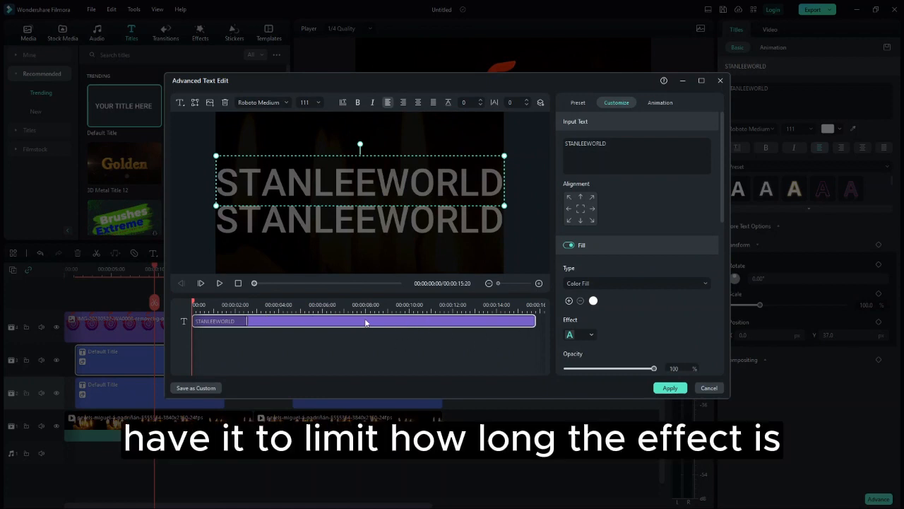
drag(248, 319, 534, 323)
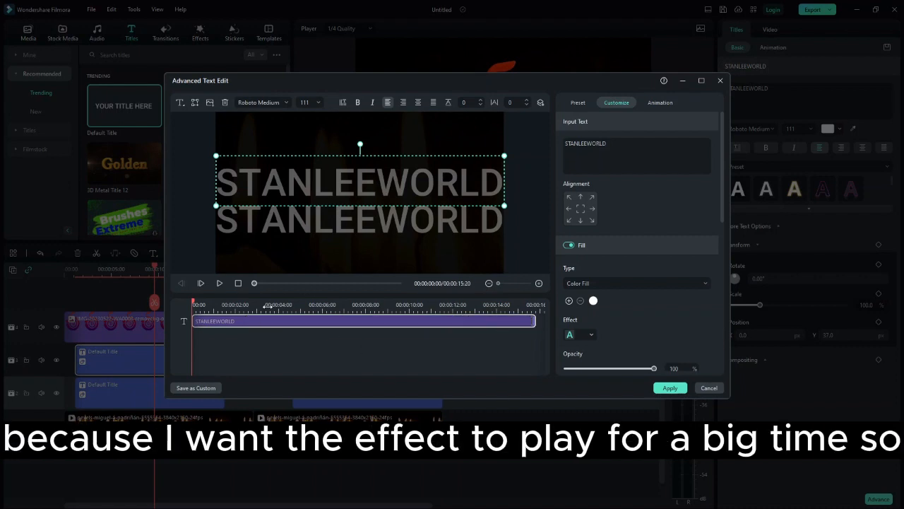
key(space)
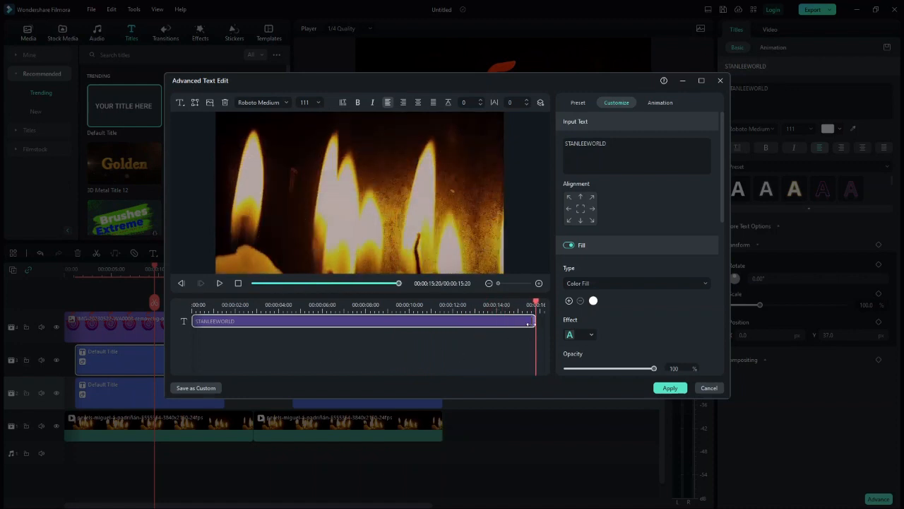
drag(531, 323, 426, 323)
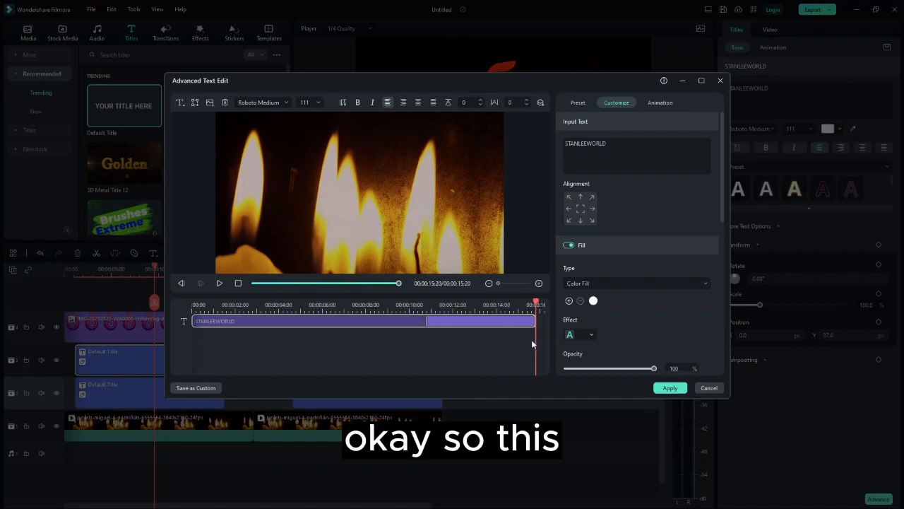
click(661, 387)
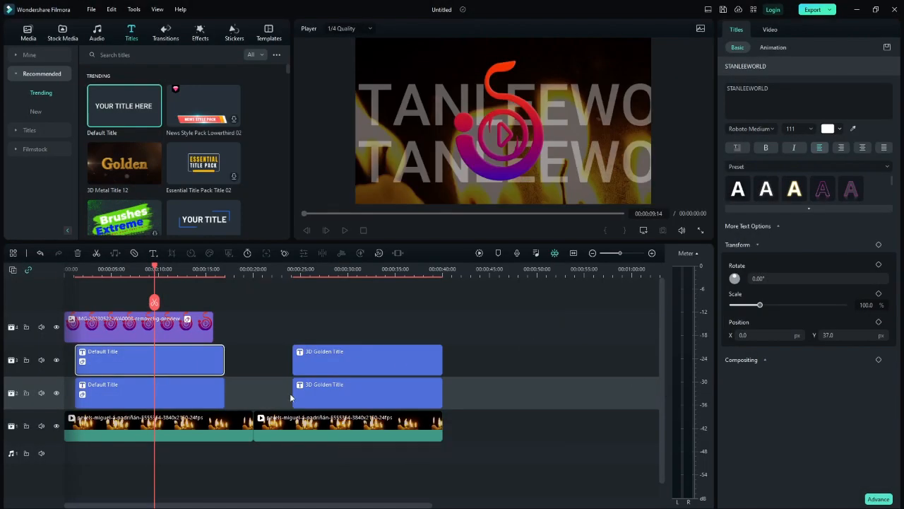
click(183, 407)
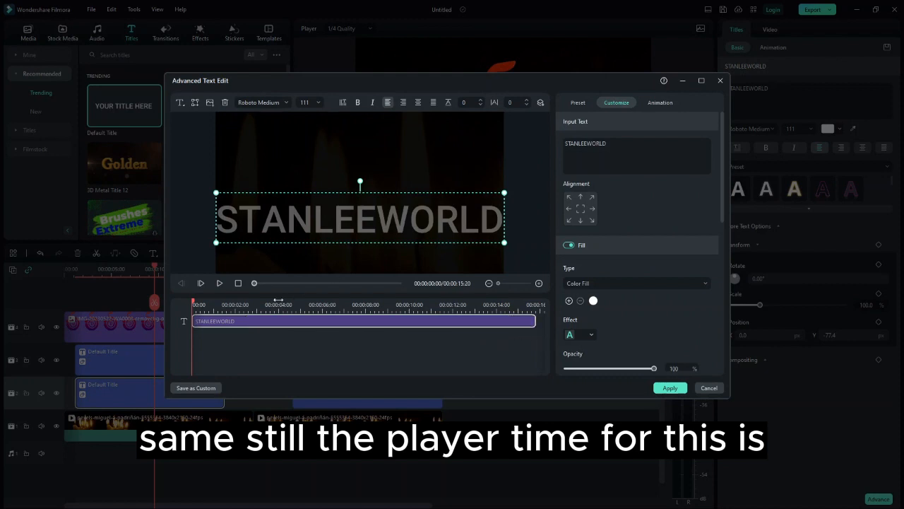
drag(534, 321, 417, 321)
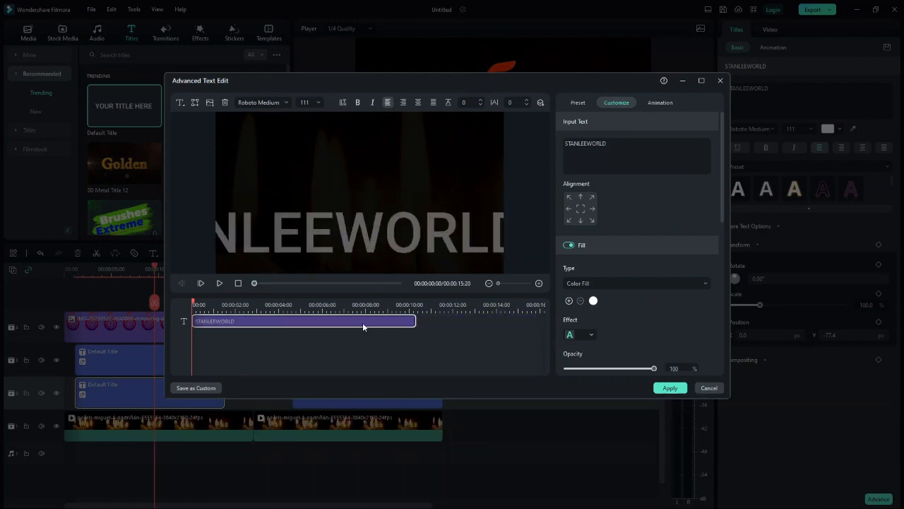
key(ctrl+z)
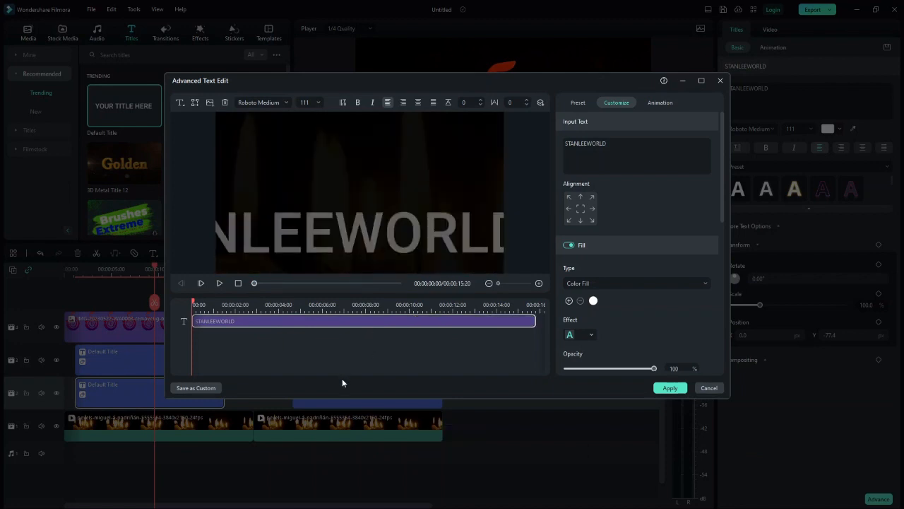
click(707, 387)
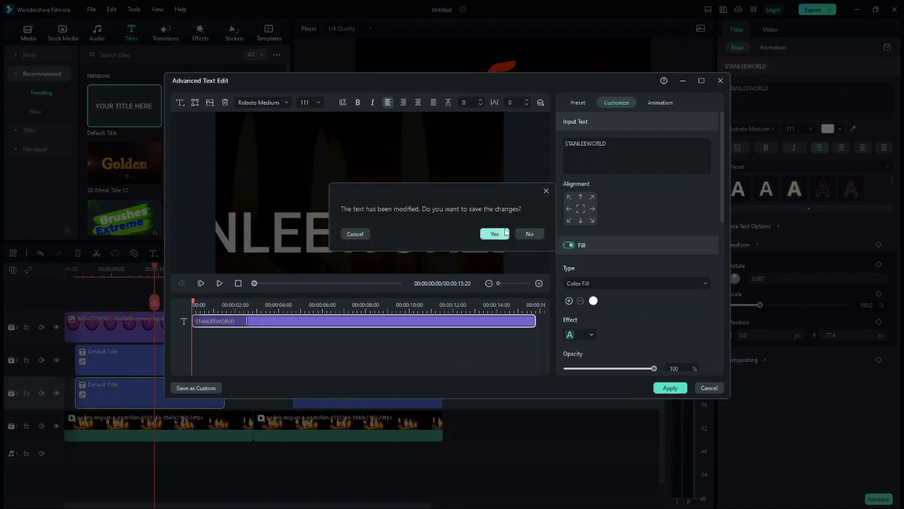
click(504, 233)
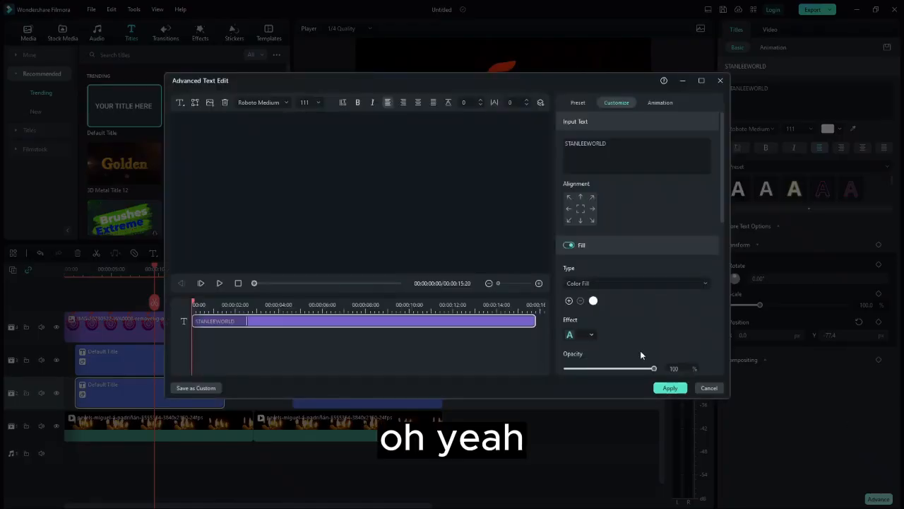
Extend the lower STANLEEWORLD title's opening animation segment to about 12 seconds, apply it, and play the sequence from the start.
drag(244, 321, 458, 322)
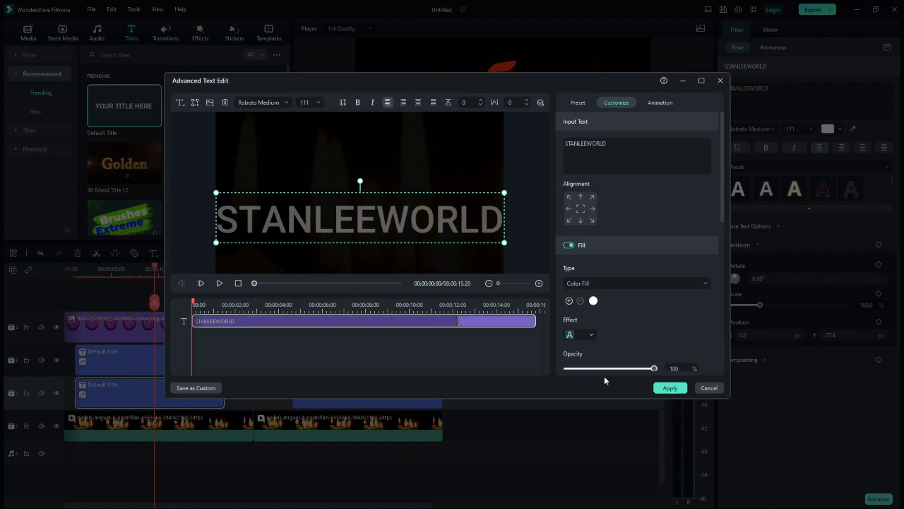
click(664, 388)
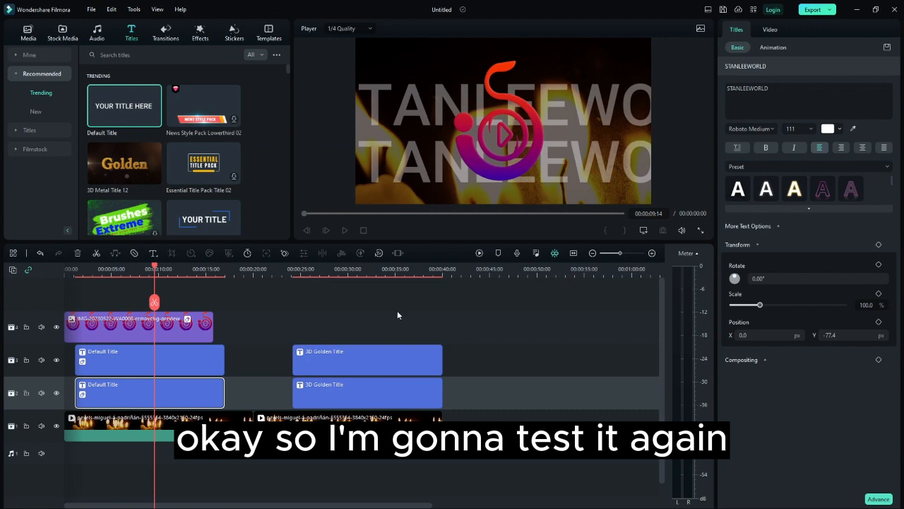
drag(155, 265, 34, 267)
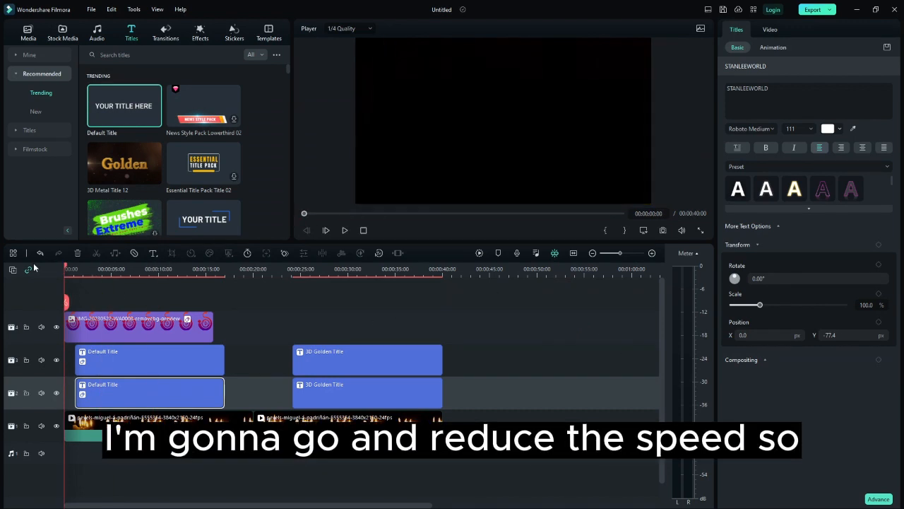
key(space)
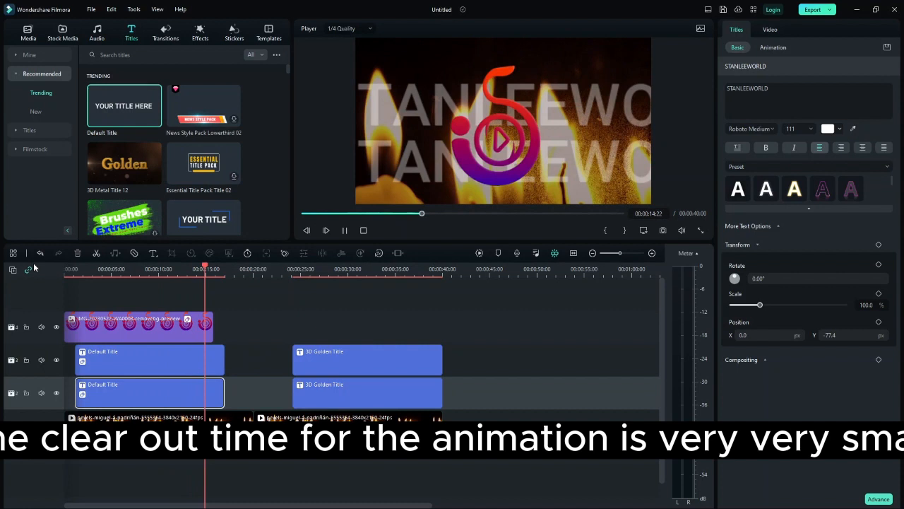
Browse the animation presets for the lower STANLEEWORLD title in Advanced Text Edit, and close the editor saving the changes.
click(772, 48)
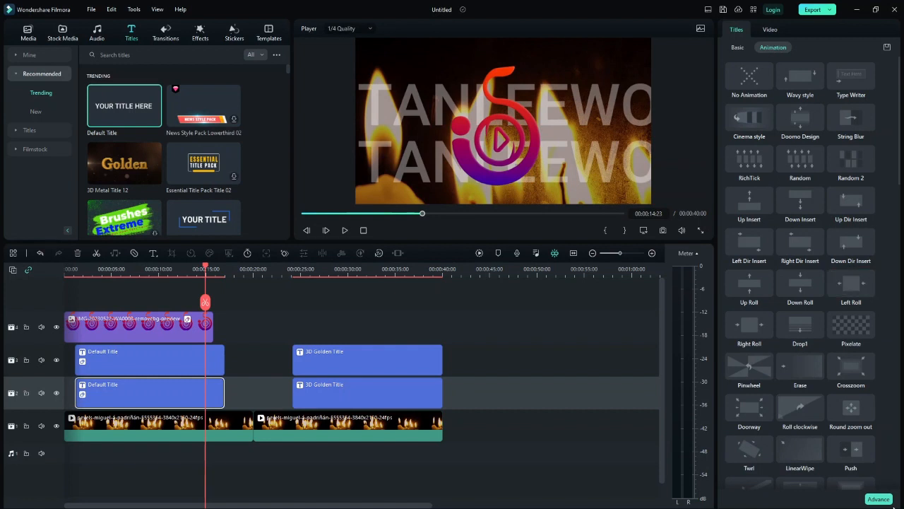
click(882, 498)
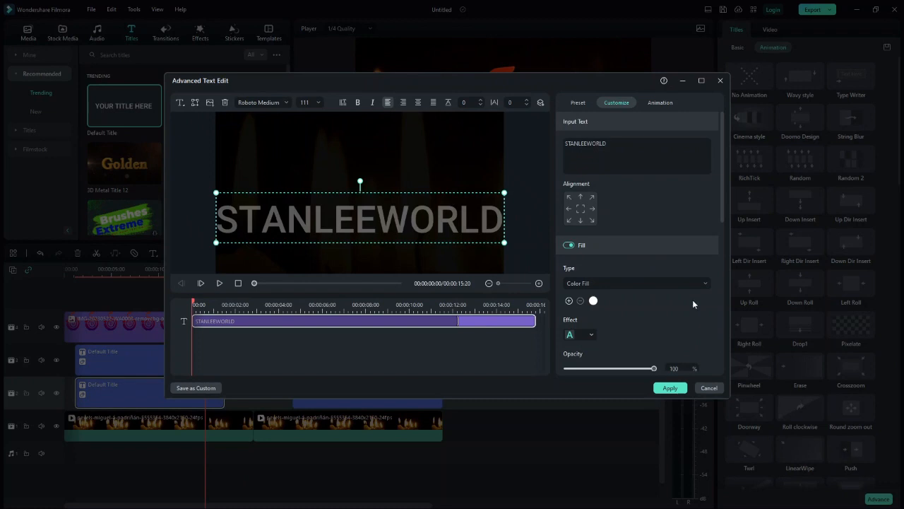
click(664, 103)
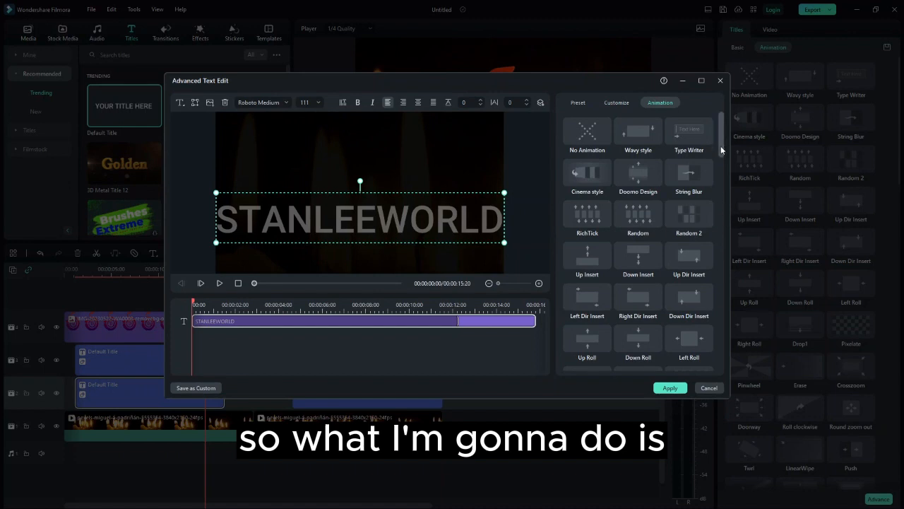
drag(720, 145, 751, 392)
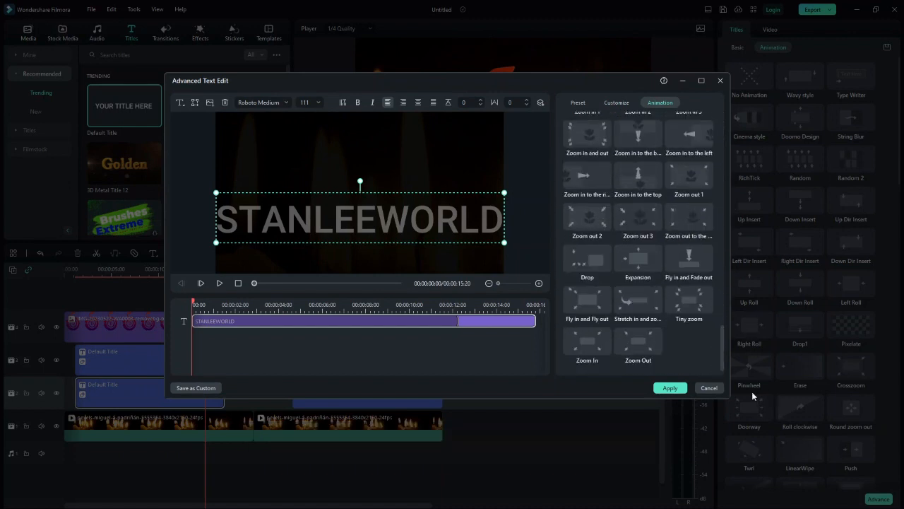
click(716, 392)
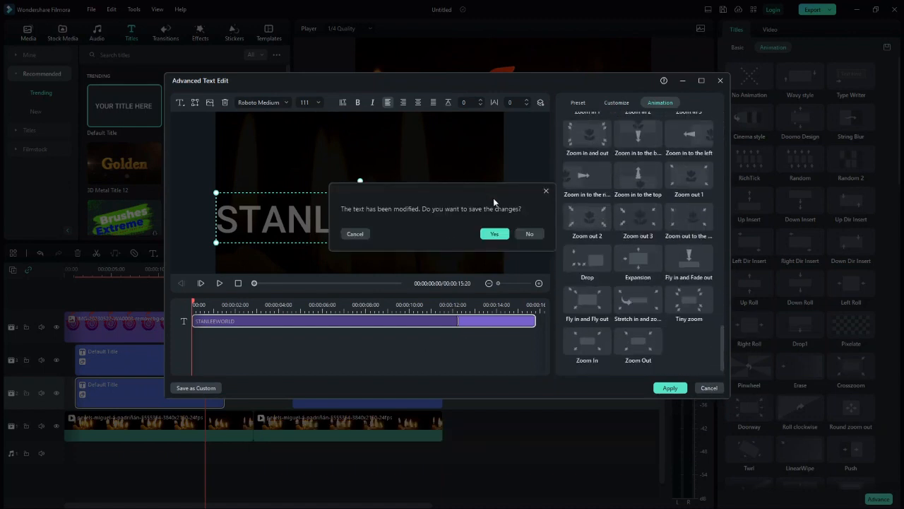
click(496, 234)
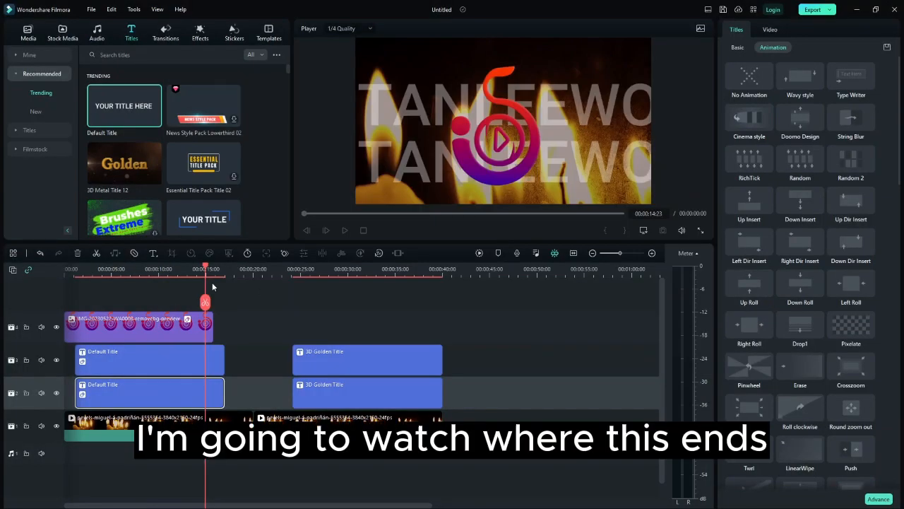
Play the sequence from the start of the title clips to find where the STANLEEWORLD slide animation ends.
click(133, 267)
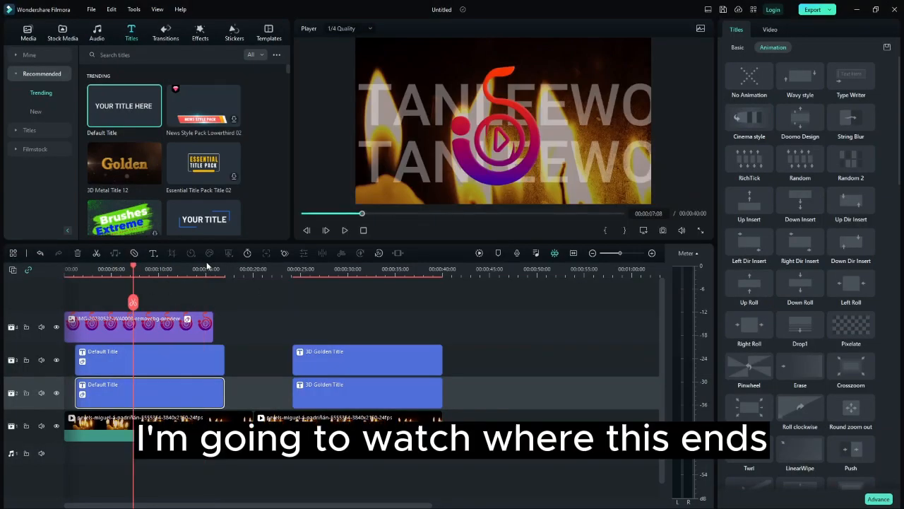
drag(133, 267, 77, 287)
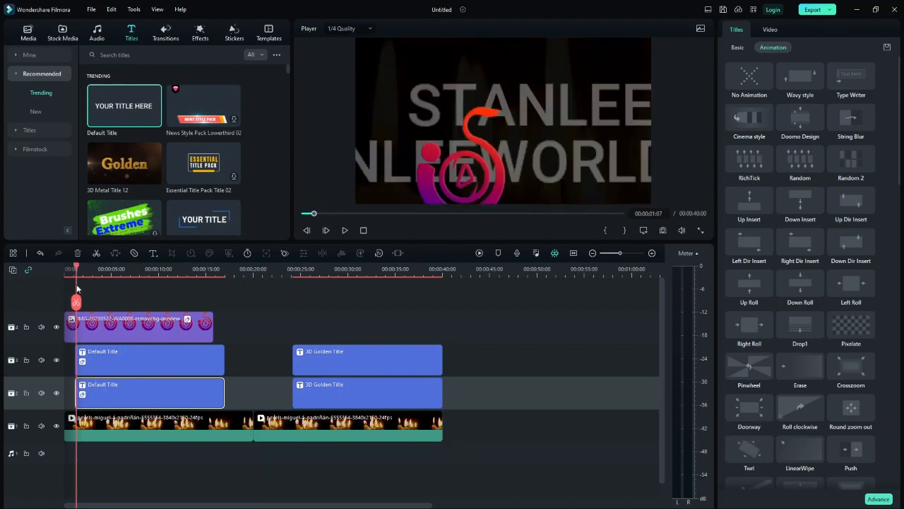
key(space)
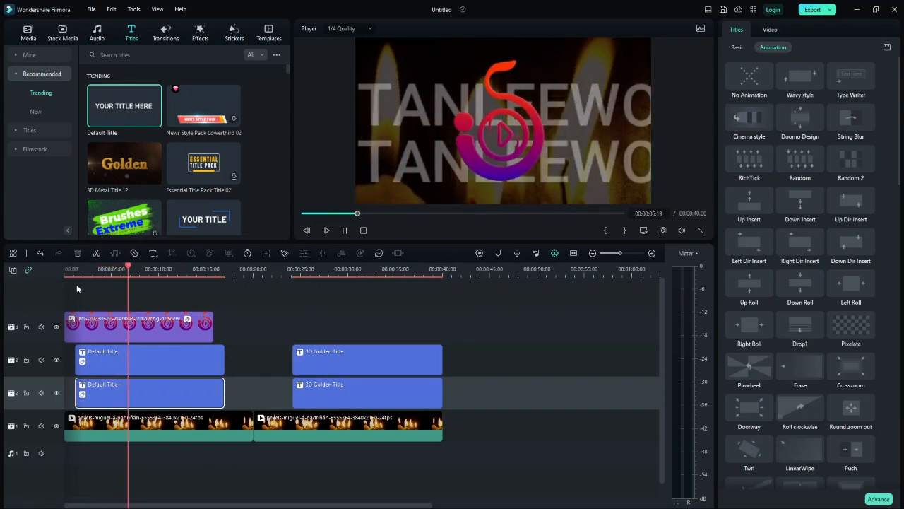
key(space)
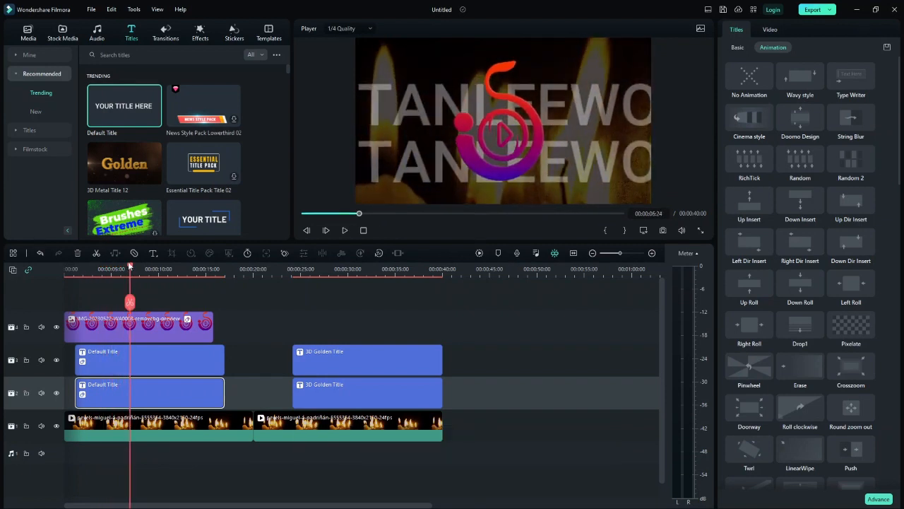
drag(130, 267, 106, 281)
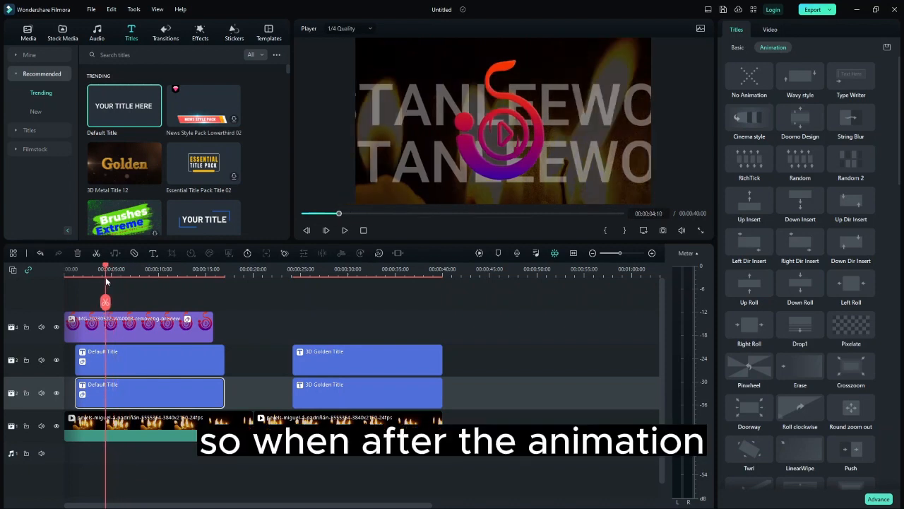
key(space)
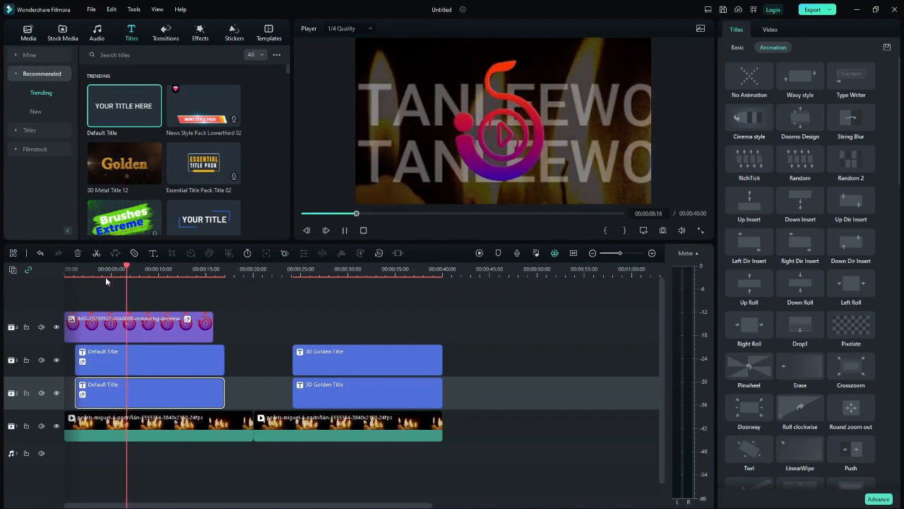
key(space)
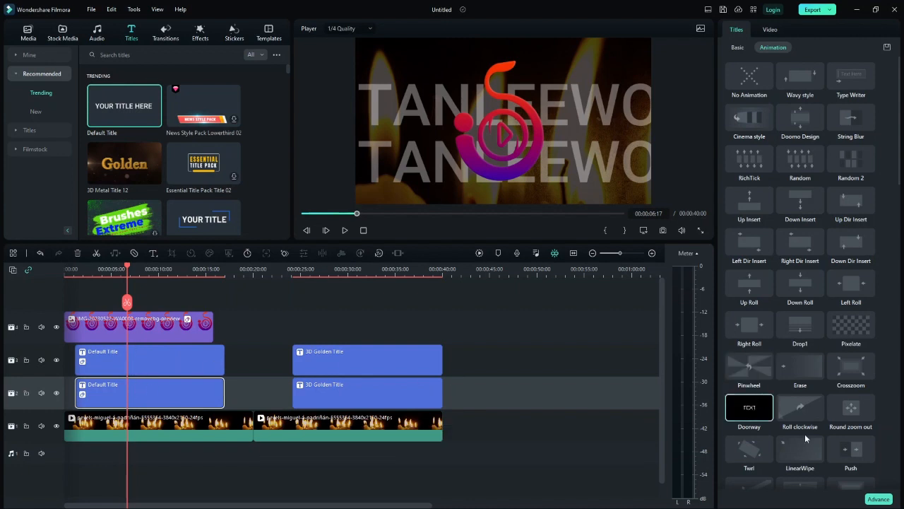
Set the lower STANLEEWORLD title's opacity to 33.9% and add an opacity keyframe at its start, 00:00:01:04.
click(769, 30)
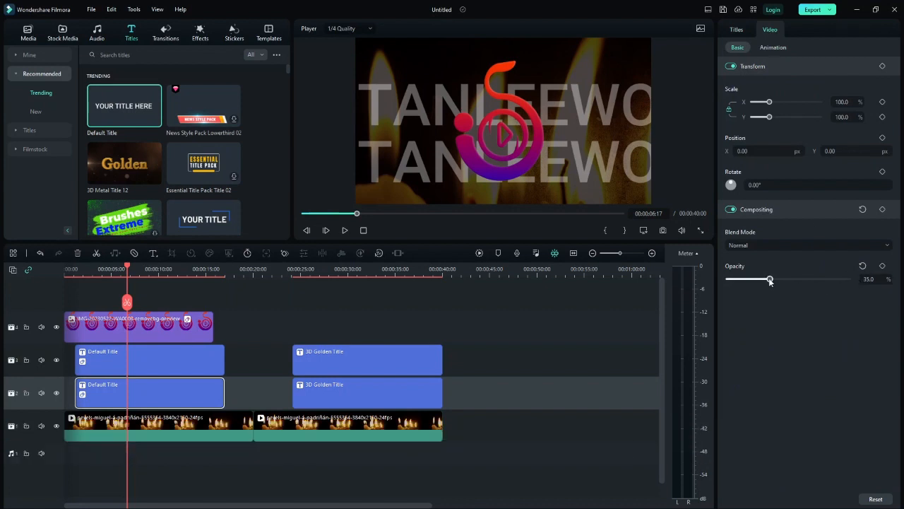
drag(770, 279, 769, 280)
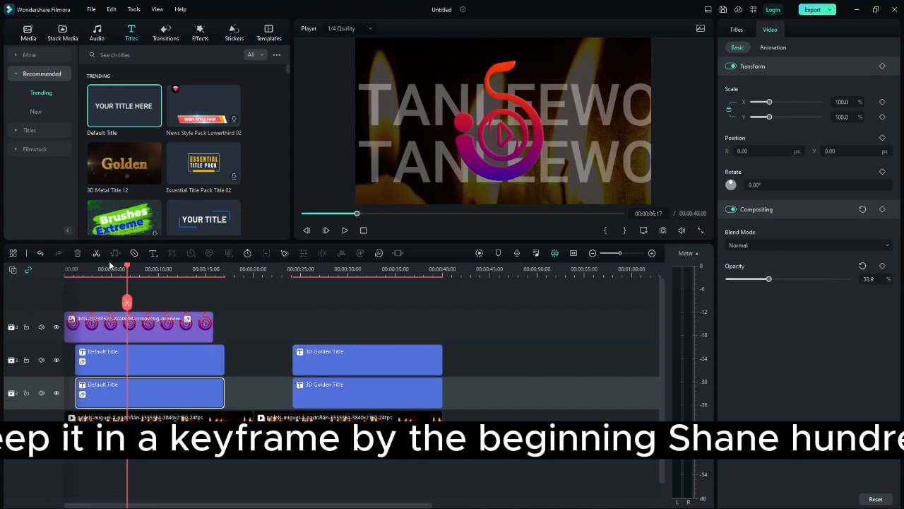
drag(127, 267, 75, 289)
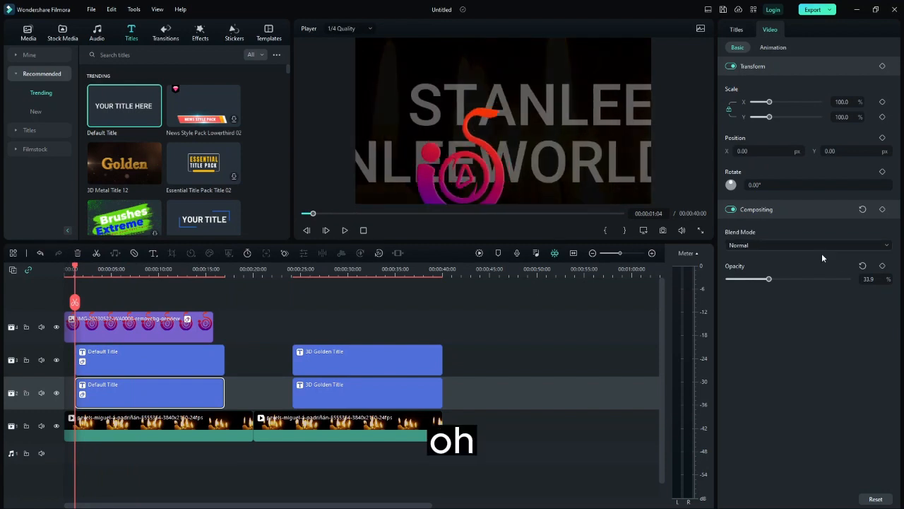
click(883, 265)
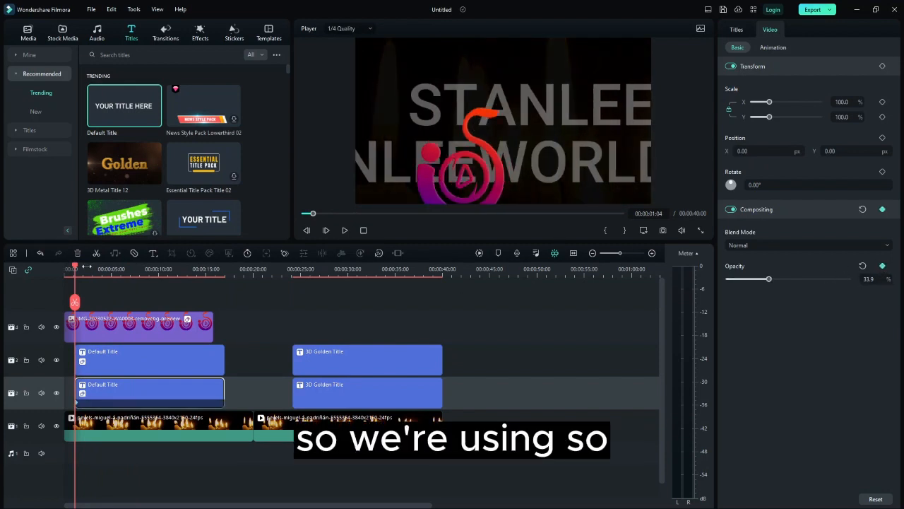
Add a 0% opacity keyframe to the lower STANLEEWORLD title where its slide ends, at 00:00:06:16.
drag(76, 269, 117, 281)
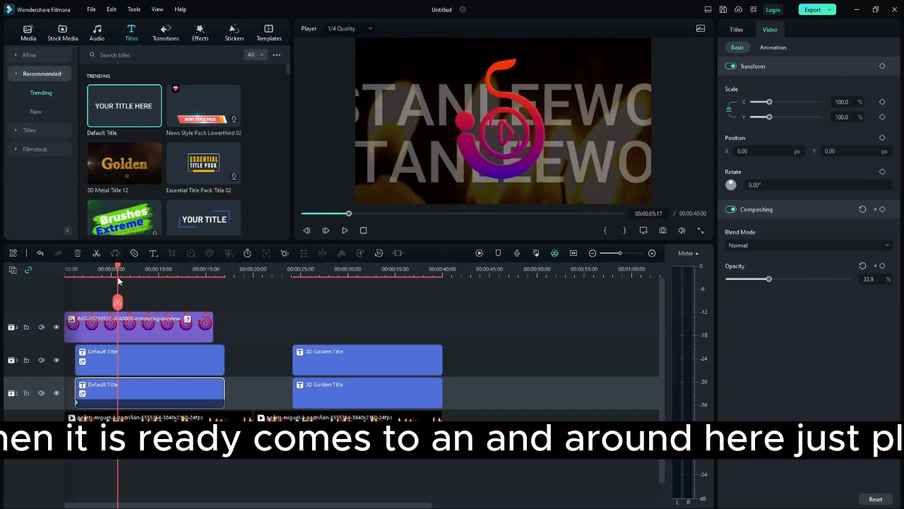
key(space)
key(space)
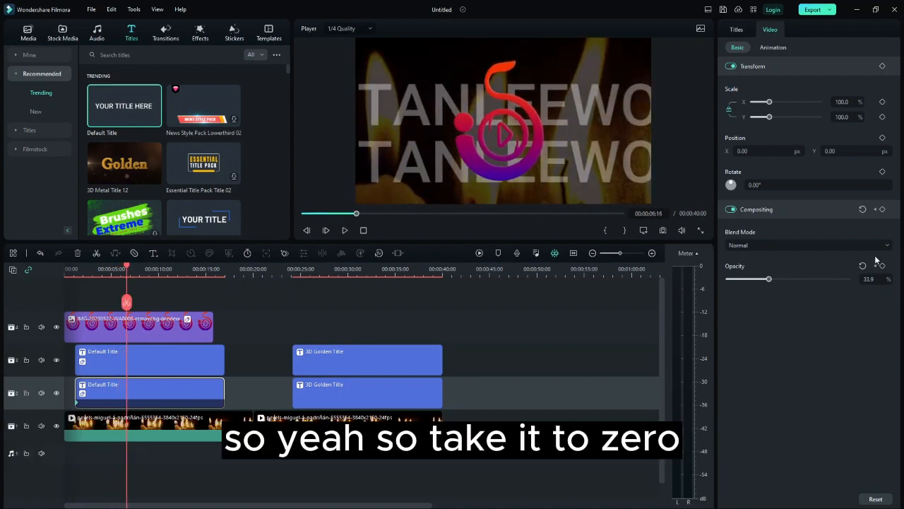
drag(767, 280, 715, 277)
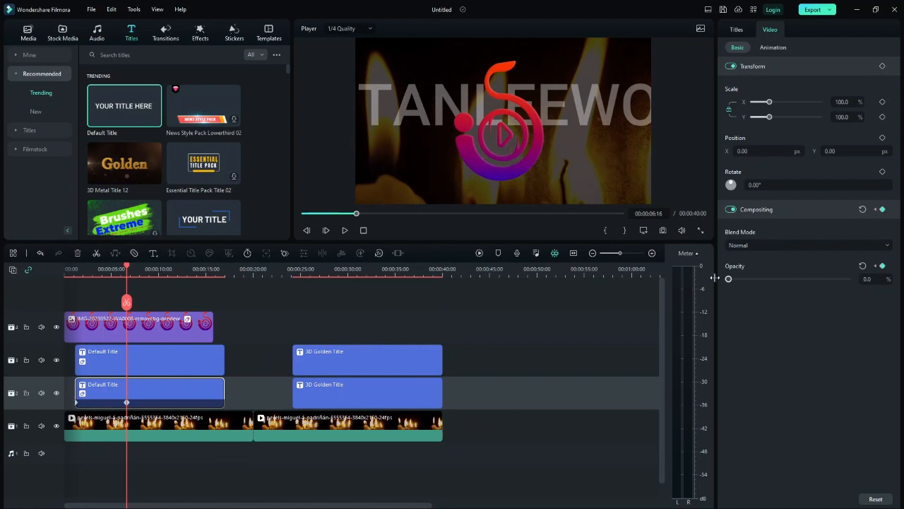
Set the upper STANLEEWORLD title's opacity to 0% and keyframe it at 00:00:06:16.
click(178, 355)
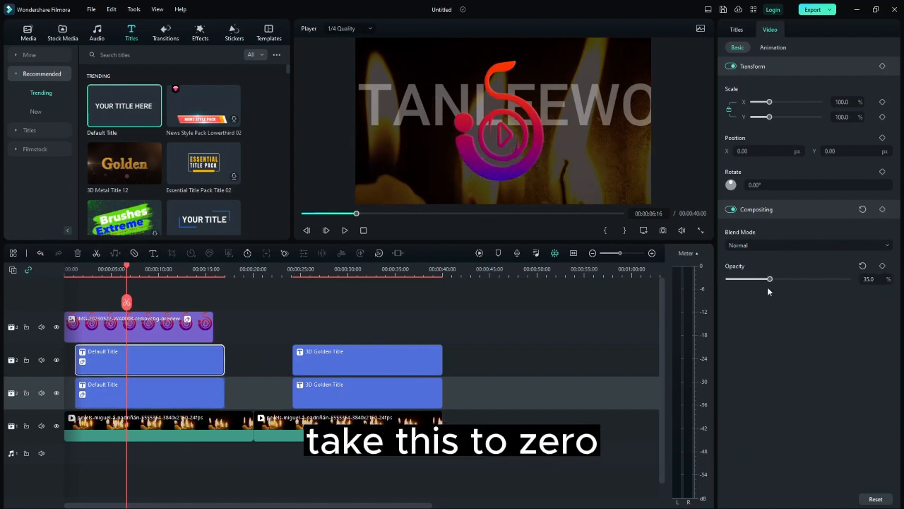
drag(767, 287, 710, 286)
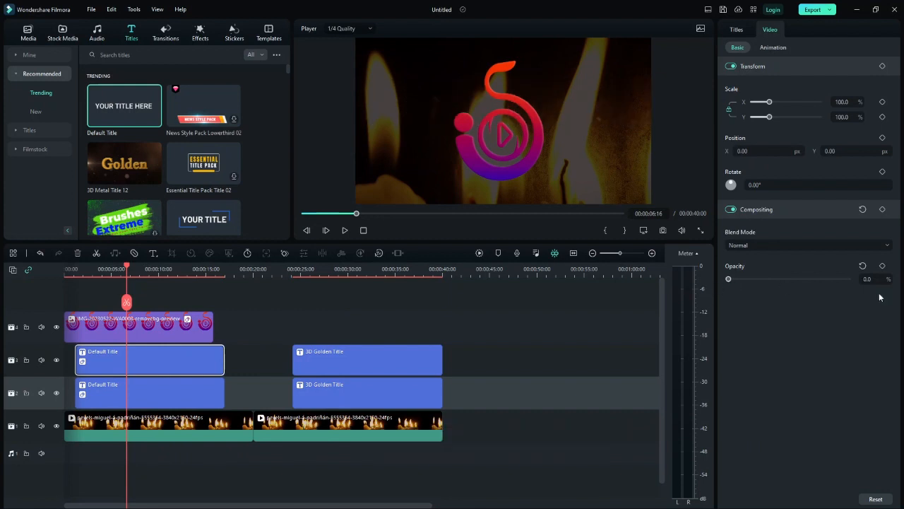
click(882, 266)
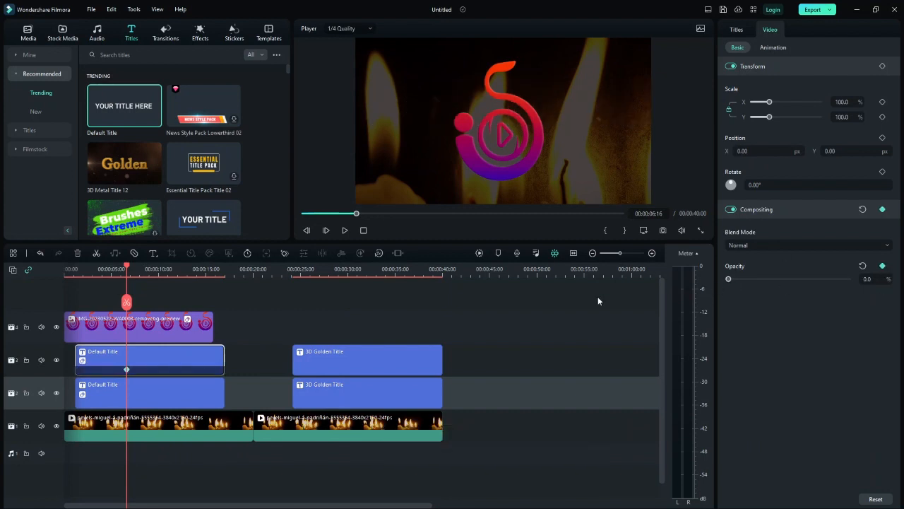
Keyframe the upper STANLEEWORLD title's opacity at 35% at its start, 00:00:01:05.
drag(127, 270, 75, 295)
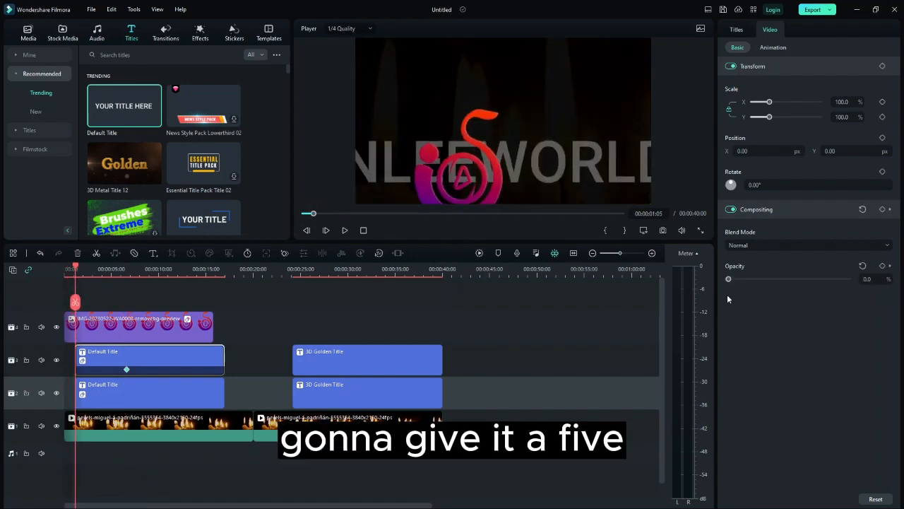
click(866, 278)
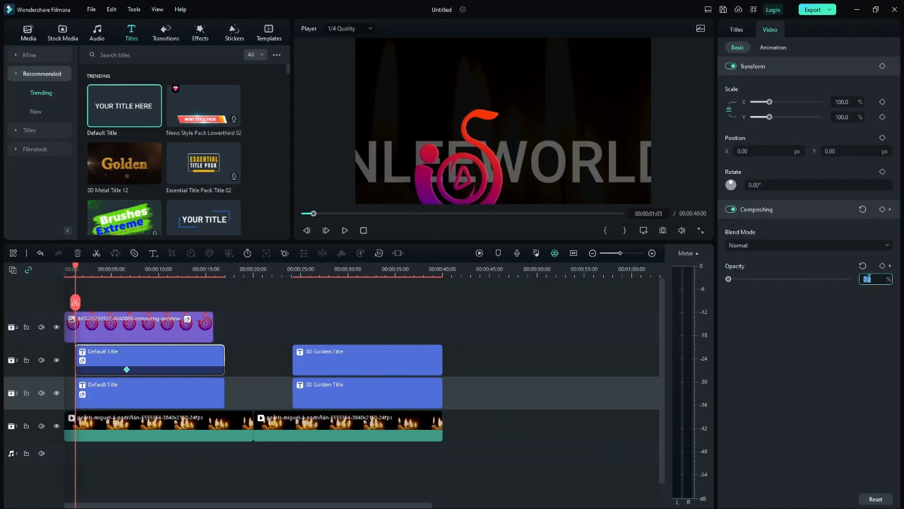
text(35)
key(Return)
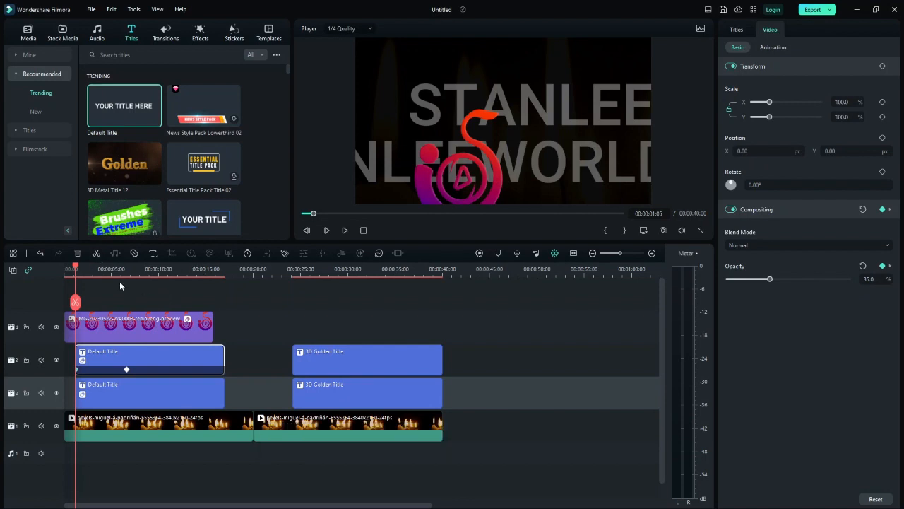
Play the sequence from the start and replay the section around 00:00:02:18 to check both titles' fade-out.
click(62, 269)
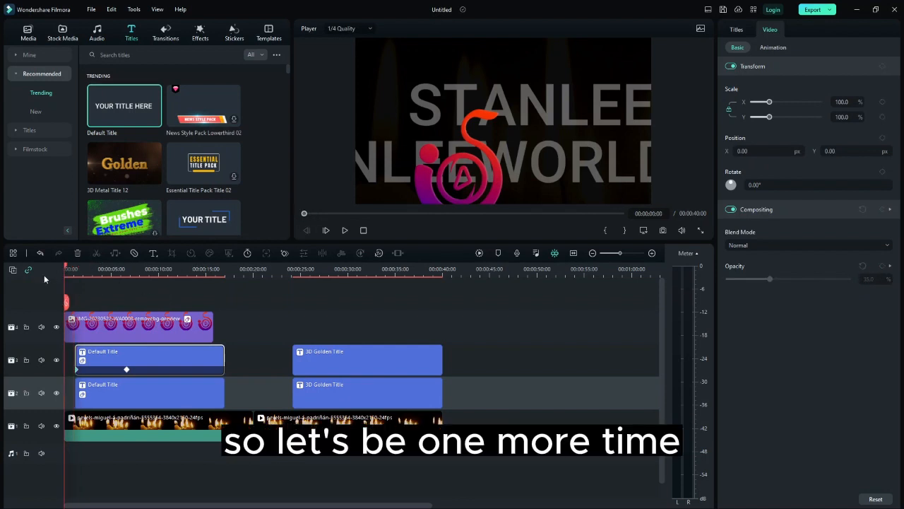
key(space)
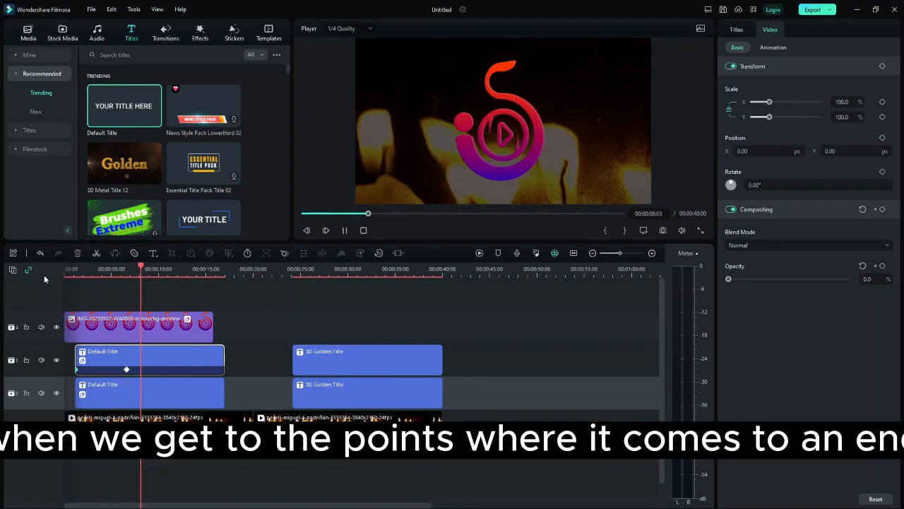
key(space)
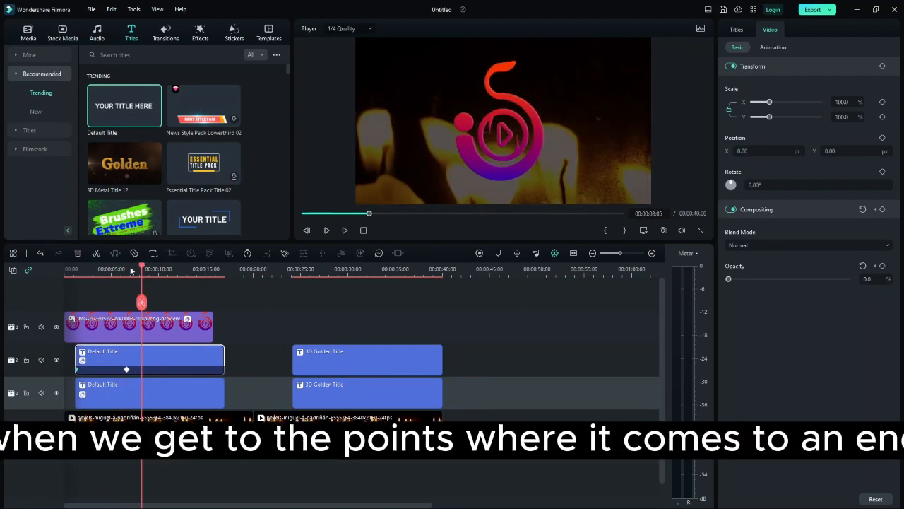
drag(141, 270, 87, 273)
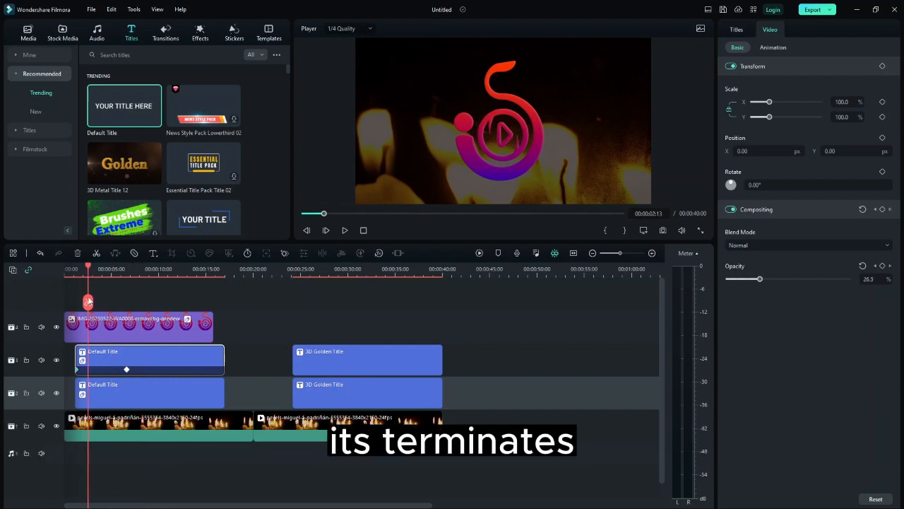
drag(87, 304, 90, 305)
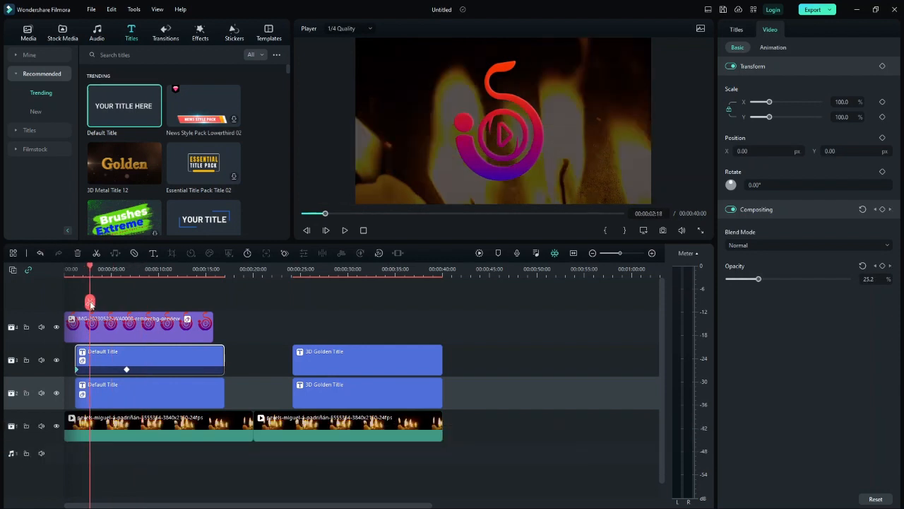
key(space)
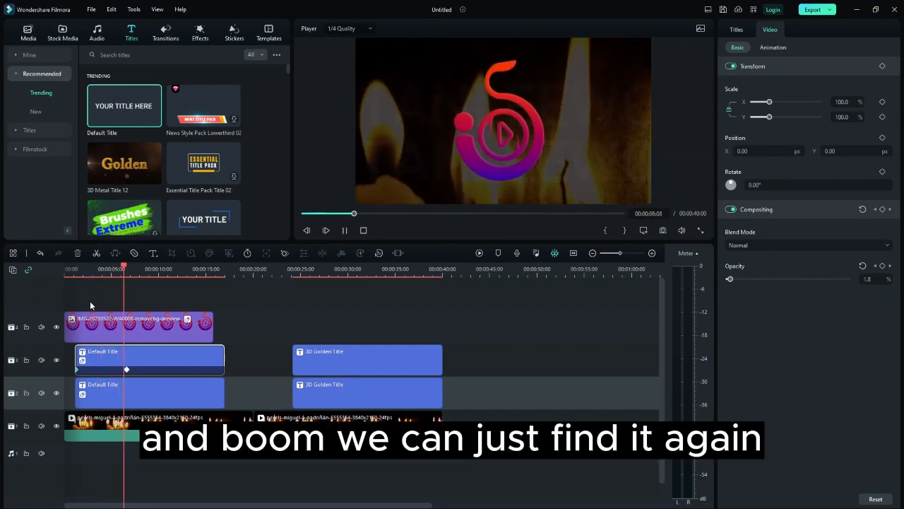
key(space)
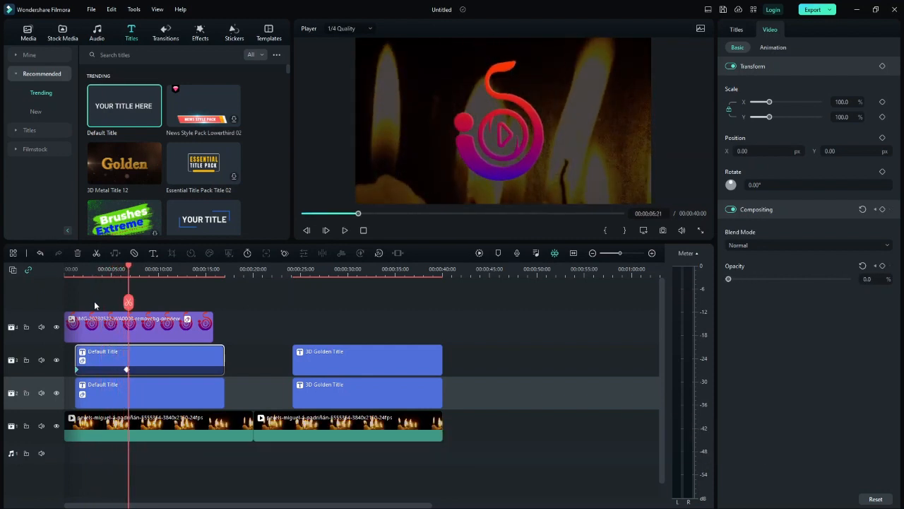
Check the upper and lower STANLEEWORLD titles' text, video and animation settings for a speed option, and return the playhead to the start.
drag(128, 268, 91, 288)
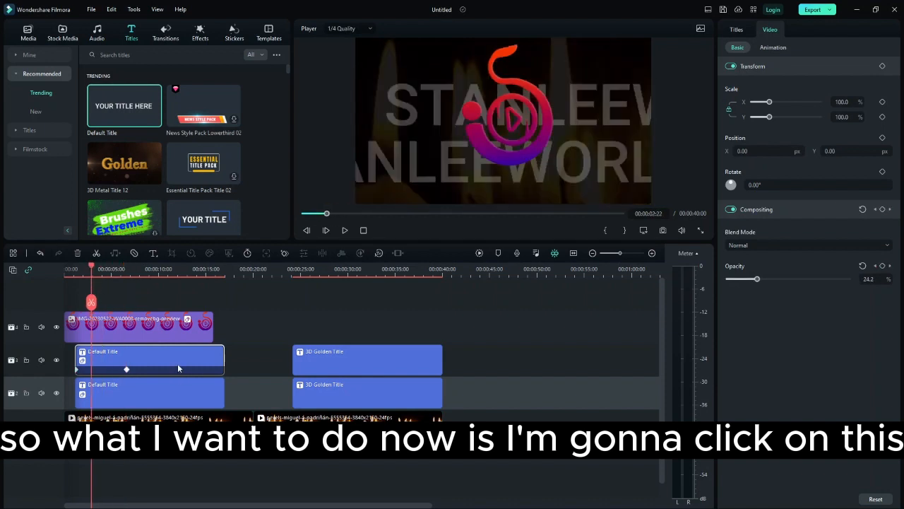
click(742, 32)
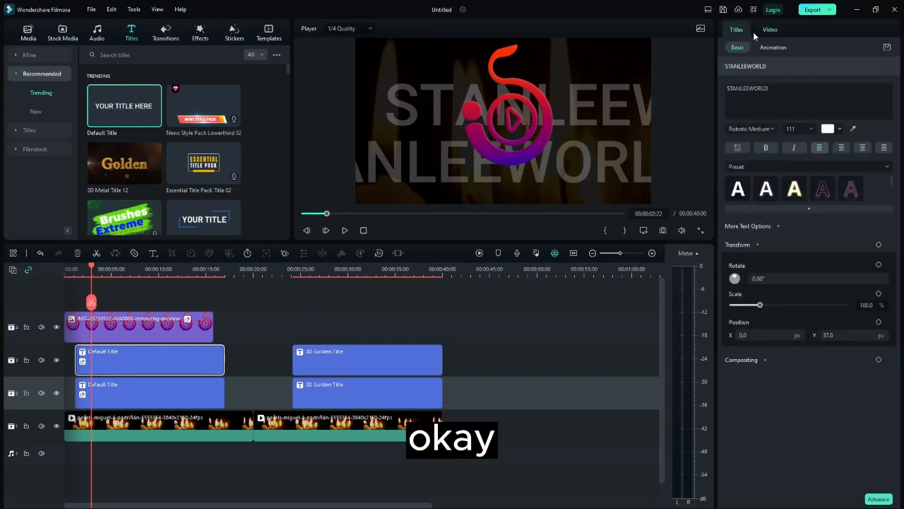
click(759, 32)
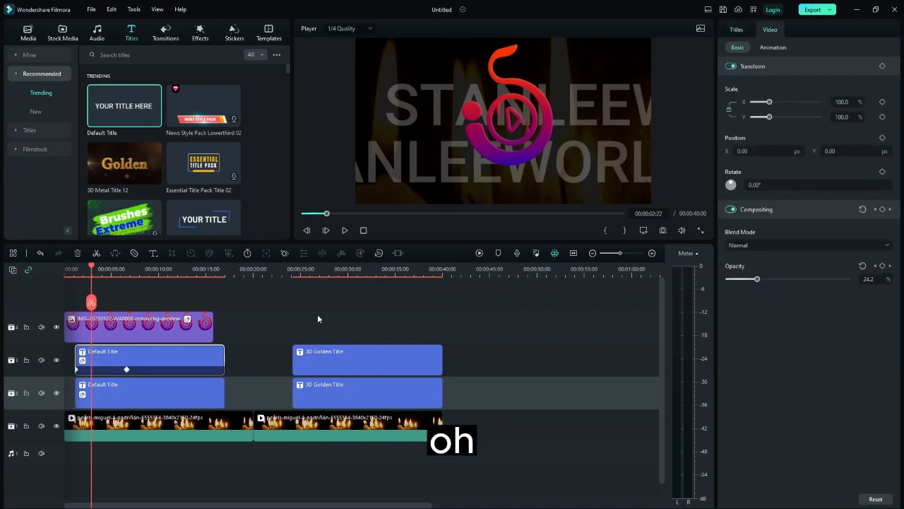
click(185, 389)
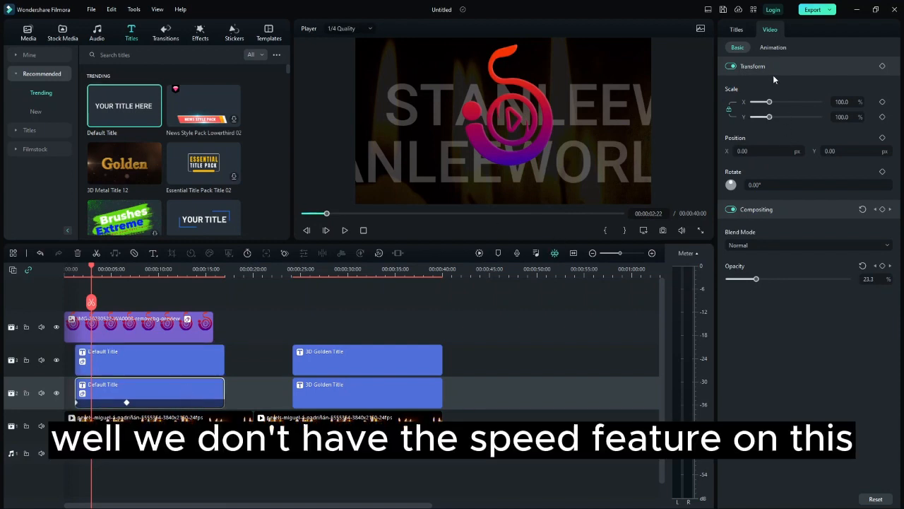
click(771, 48)
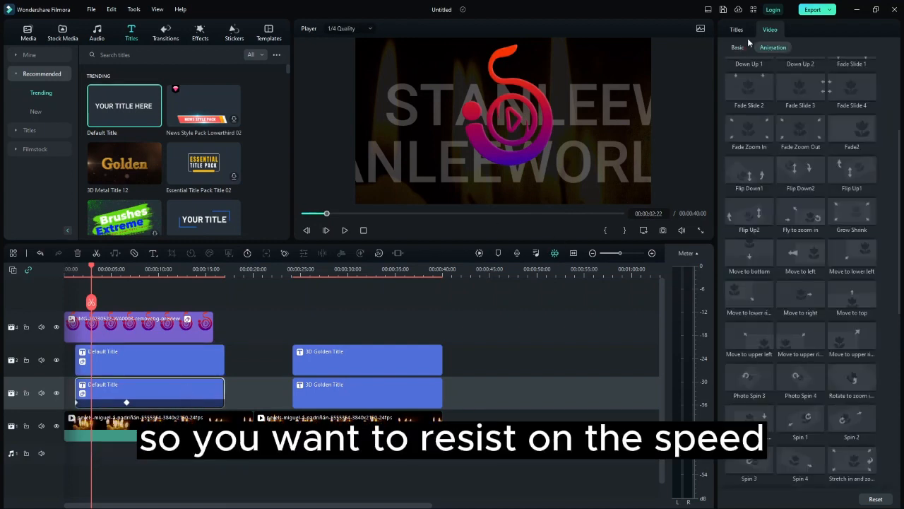
click(745, 35)
click(763, 48)
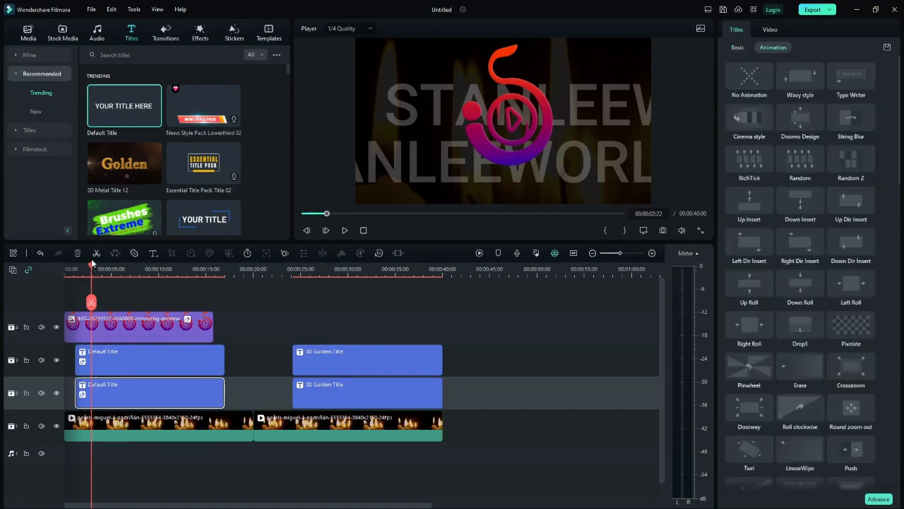
click(63, 278)
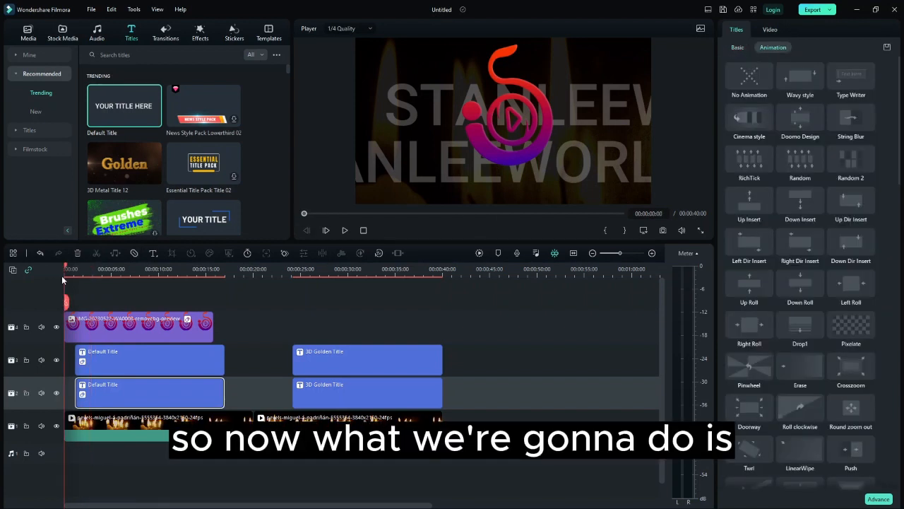
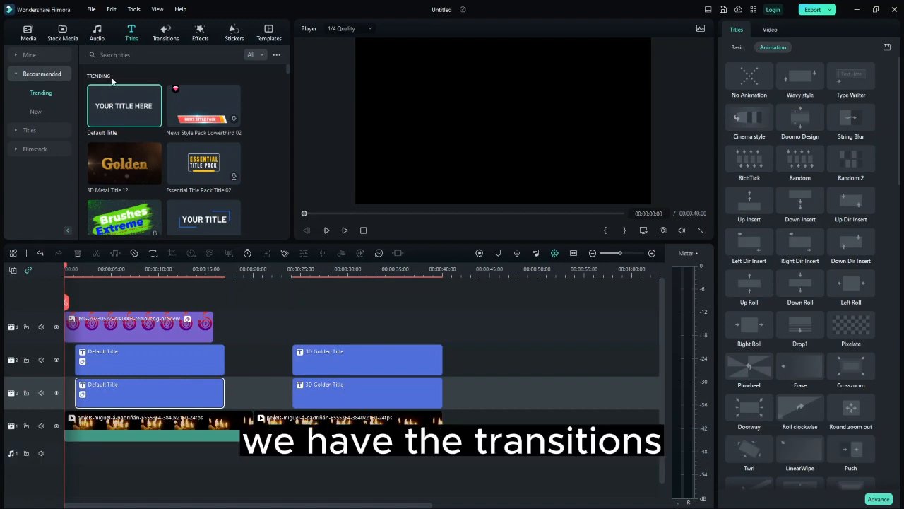
Place the Special Effects Skill Pack sticker at the start of the timeline on a new track above the logo.
click(167, 33)
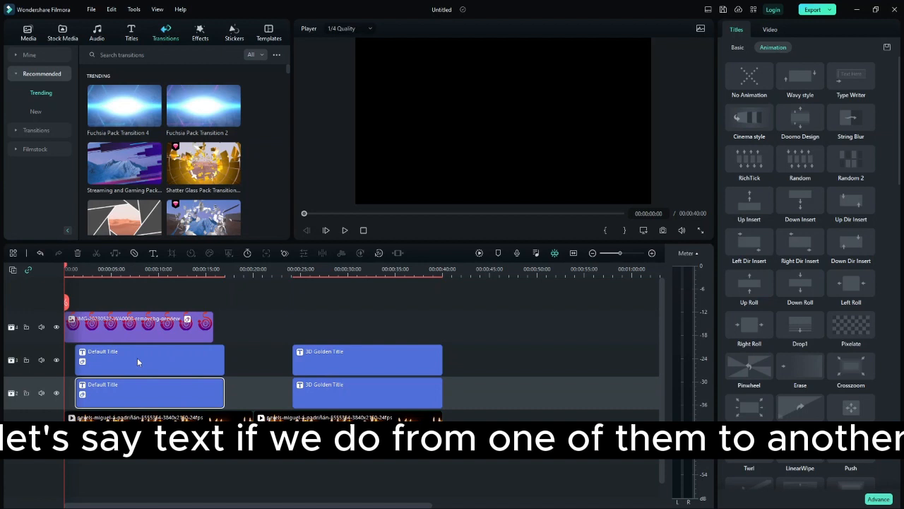
click(202, 35)
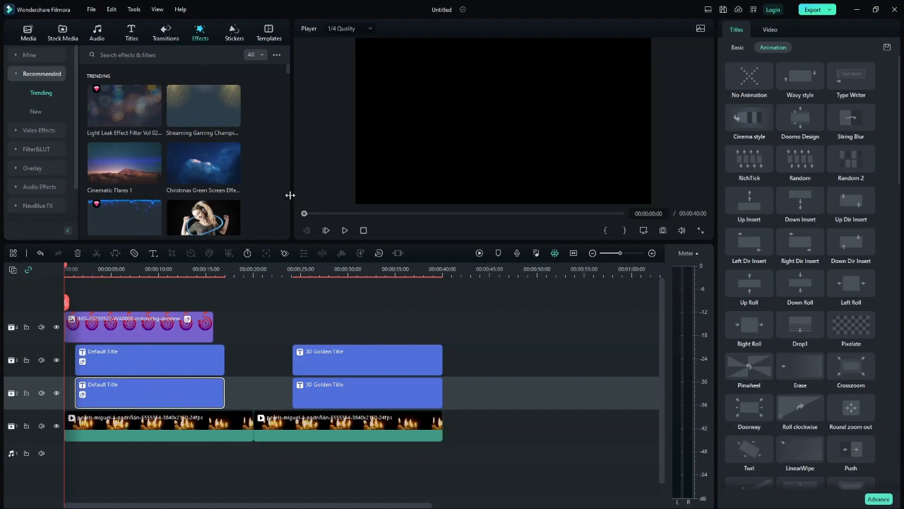
click(234, 32)
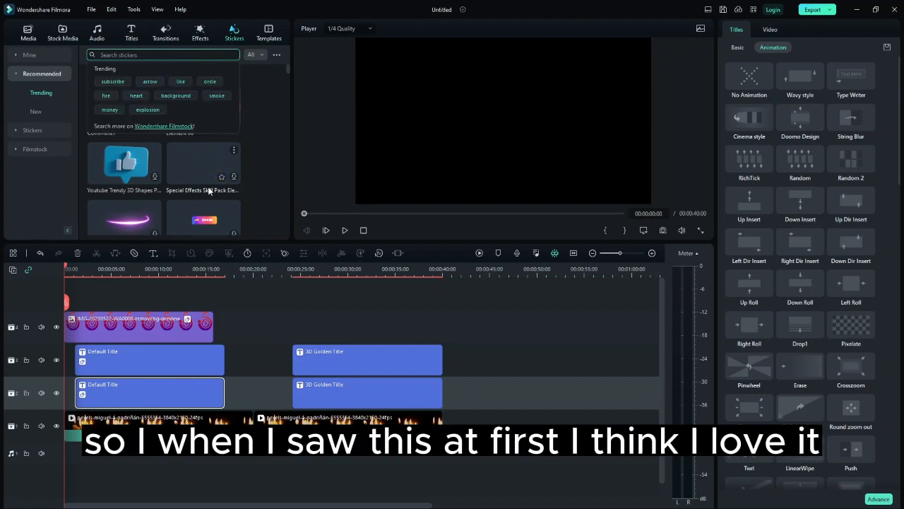
drag(215, 166, 108, 321)
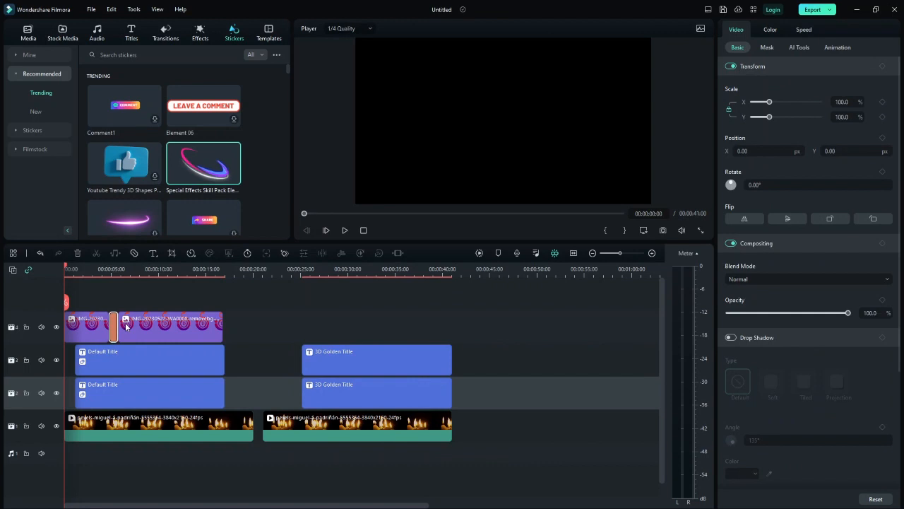
key(ctrl+z)
drag(204, 163, 185, 332)
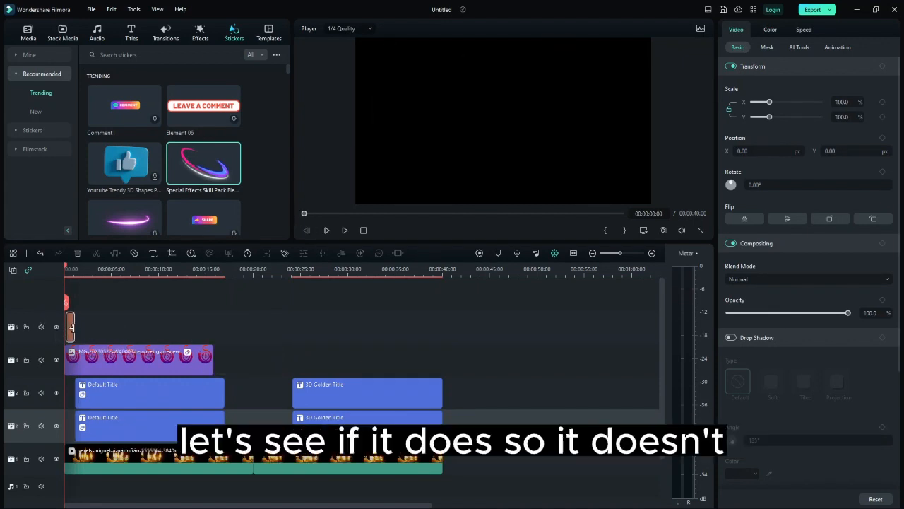
drag(73, 328, 105, 325)
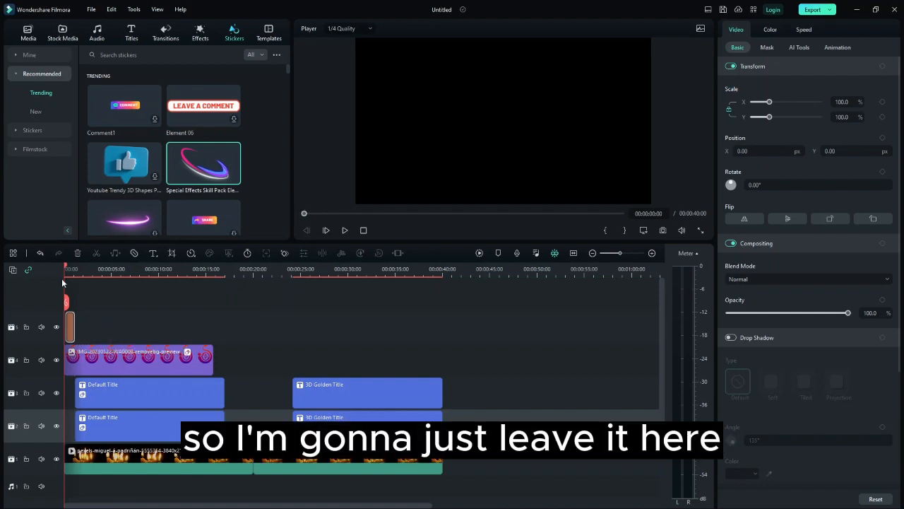
Play the opening second of the sequence twice to check the sticker over the logo.
key(space)
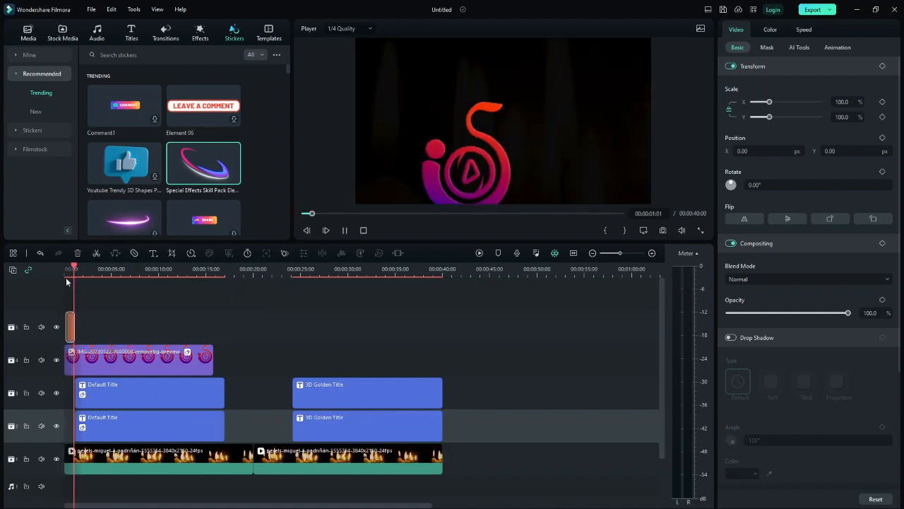
key(ctrl+/)
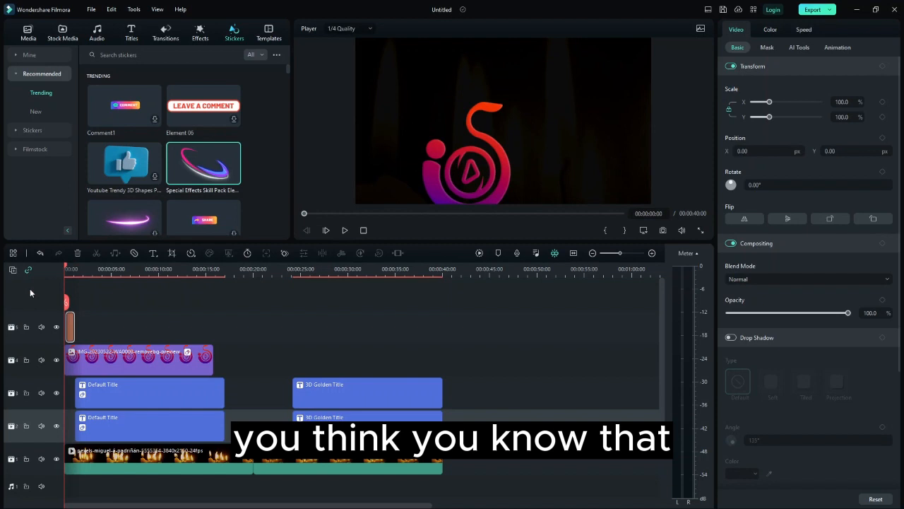
key(space)
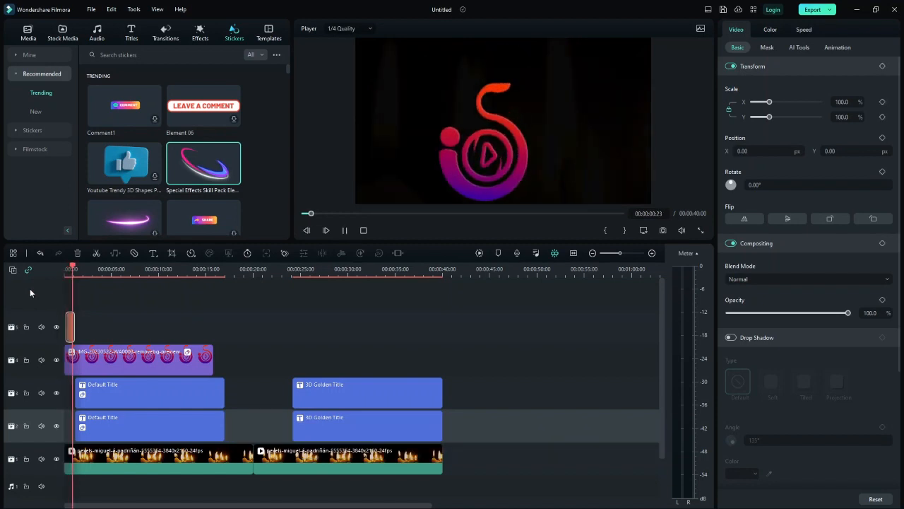
key(space)
Place the 3D Like And Subscribe sticker on the logo's track so that it ends together with the 3D Golden titles.
drag(289, 71, 293, 103)
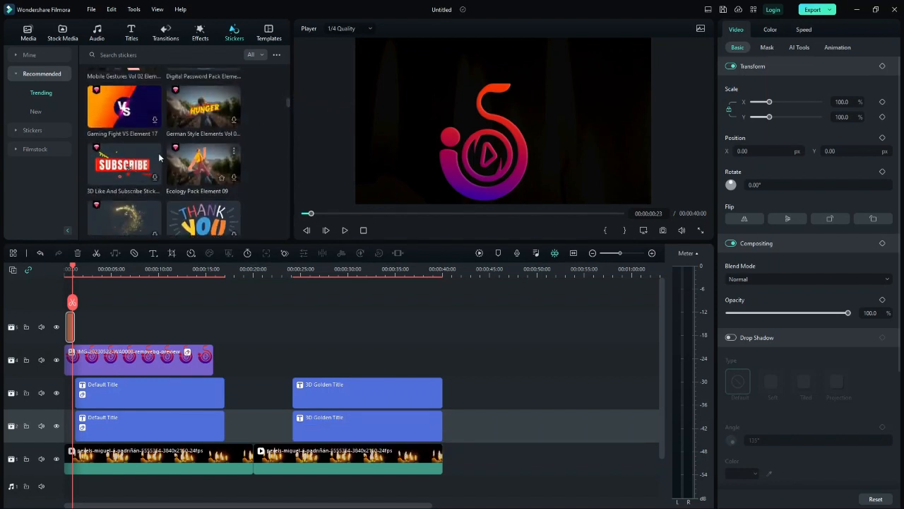
drag(119, 179, 389, 356)
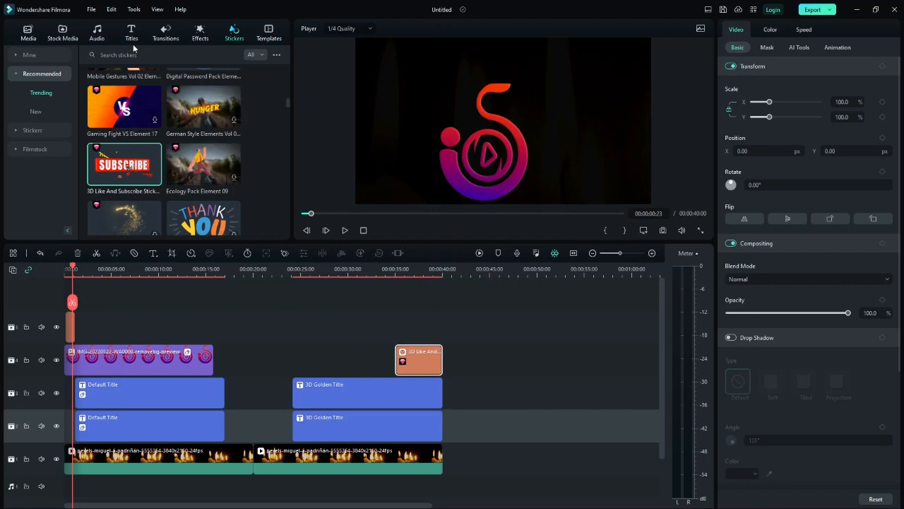
Try to insert the Anime Overlay 2 effect on the upper 3D Golden Title's track, and undo the insertion.
click(203, 35)
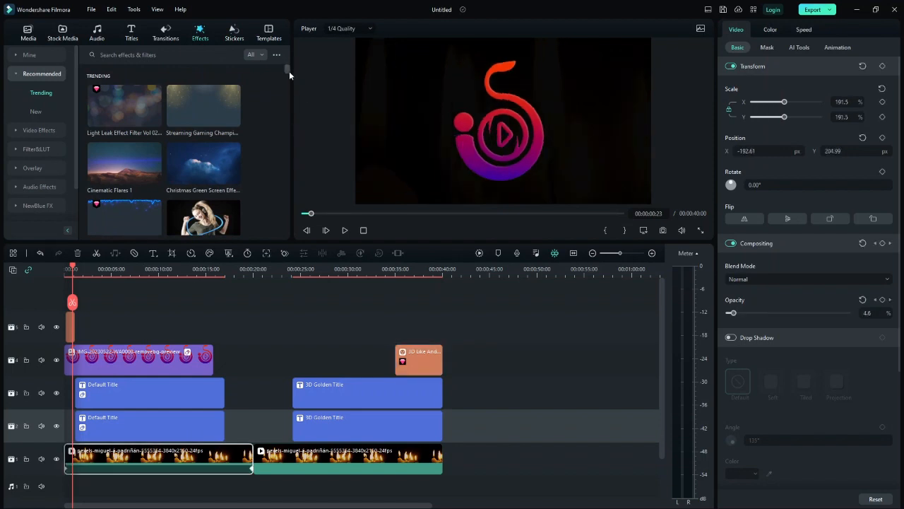
drag(289, 71, 289, 87)
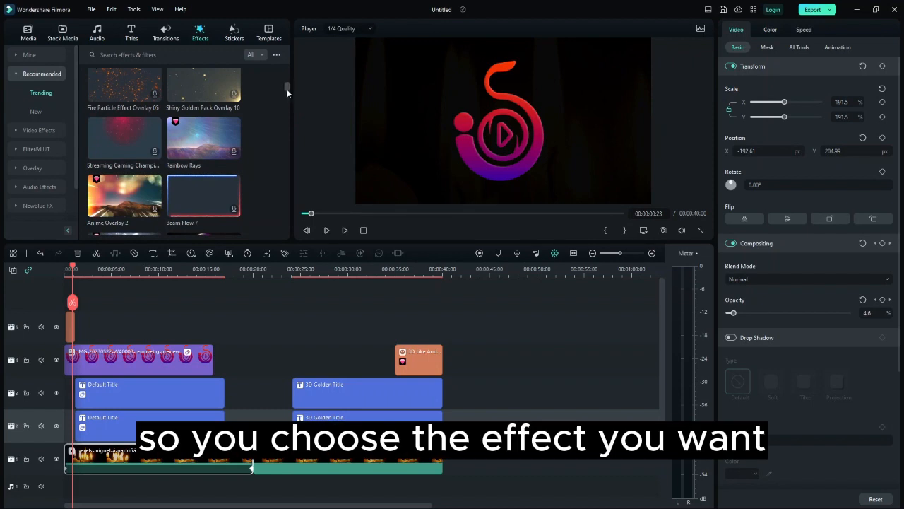
scroll(287, 89, down, 2)
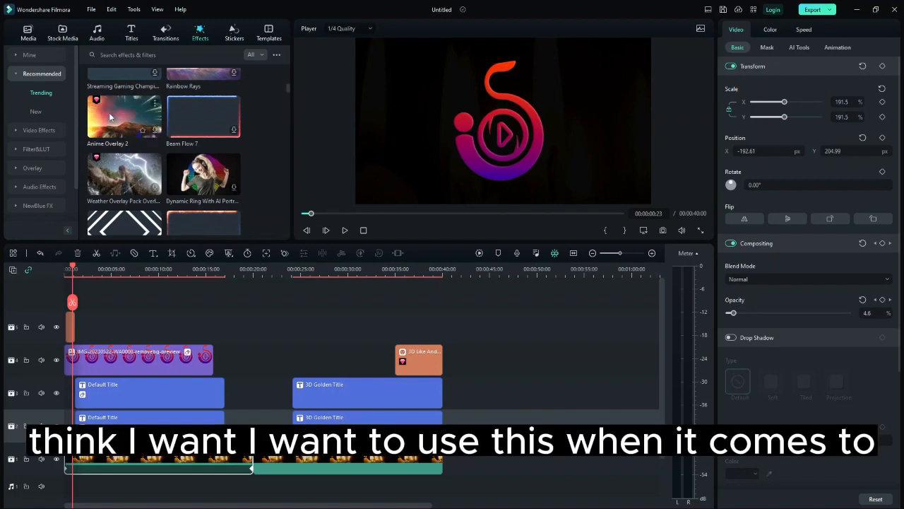
drag(124, 116, 284, 401)
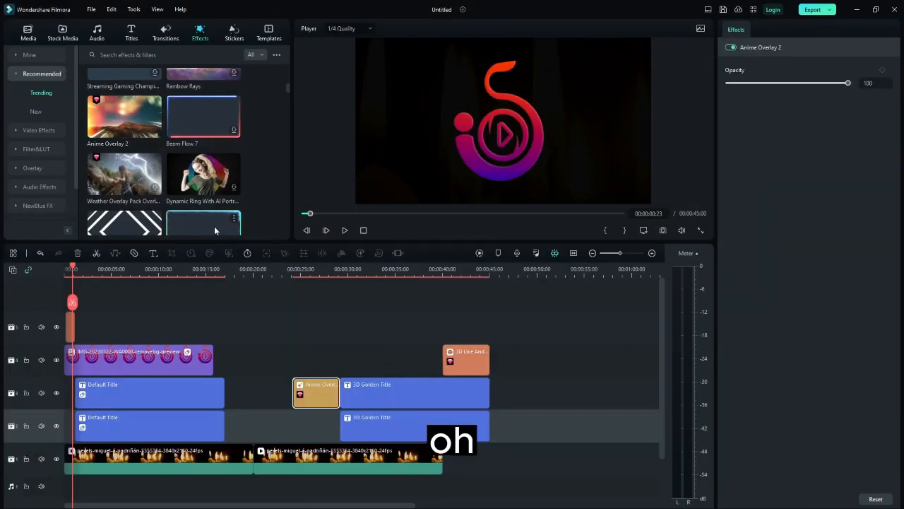
key(ctrl+z)
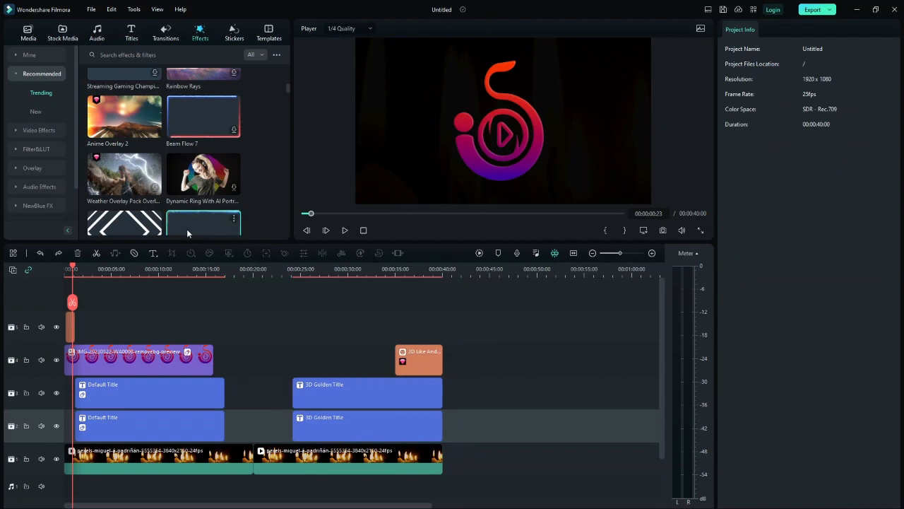
Place Anime Overlay 2 on the track above the 3D Golden titles, aligned with their start, and play the sequence to preview it.
click(118, 118)
mouse_move(118, 119)
mouse_down()
mouse_move(297, 152)
mouse_move(369, 310)
mouse_move(370, 399)
mouse_move(306, 400)
mouse_move(302, 367)
mouse_up()
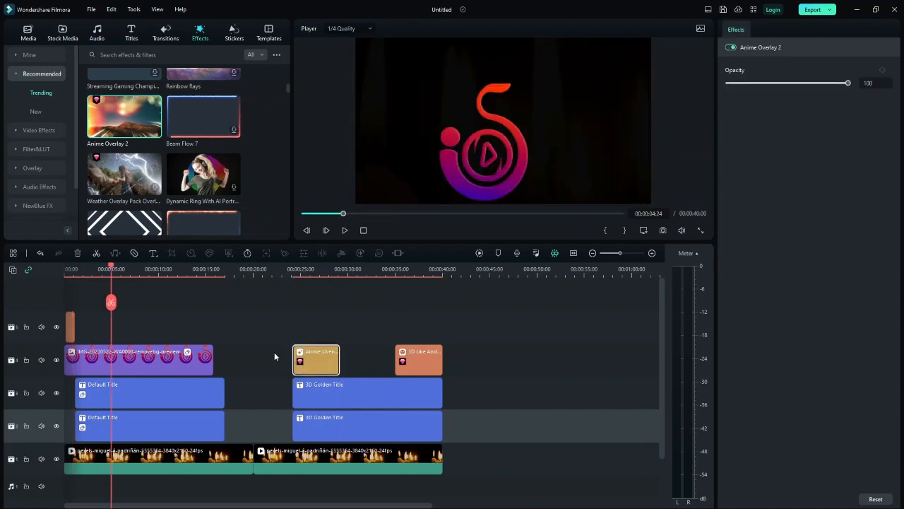
key(space)
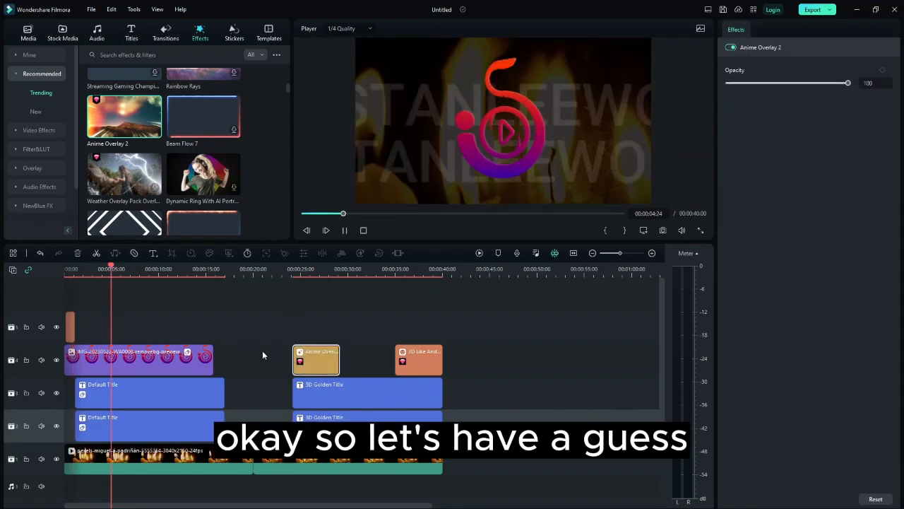
click(262, 351)
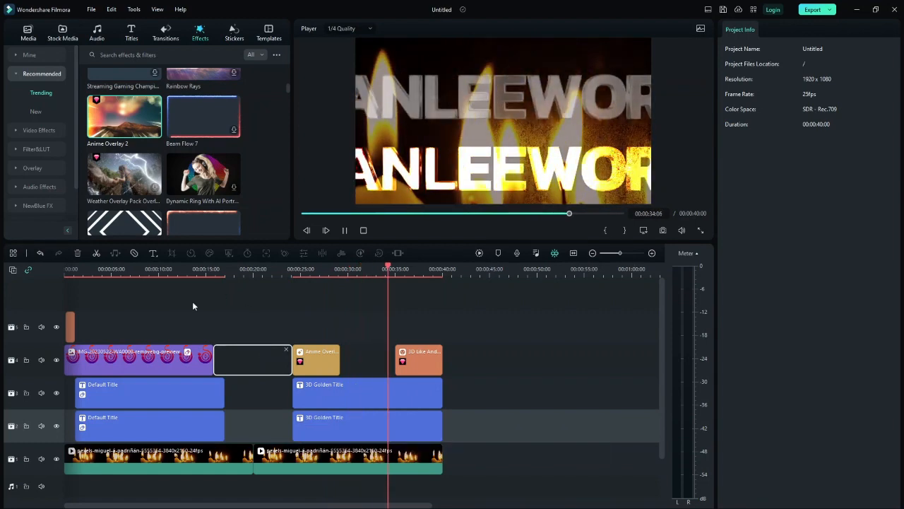
Ripple-delete the Anime Overlay 2 clip and move the 3D Like And Subscribe sticker back to the end of the 3D titles.
click(337, 362)
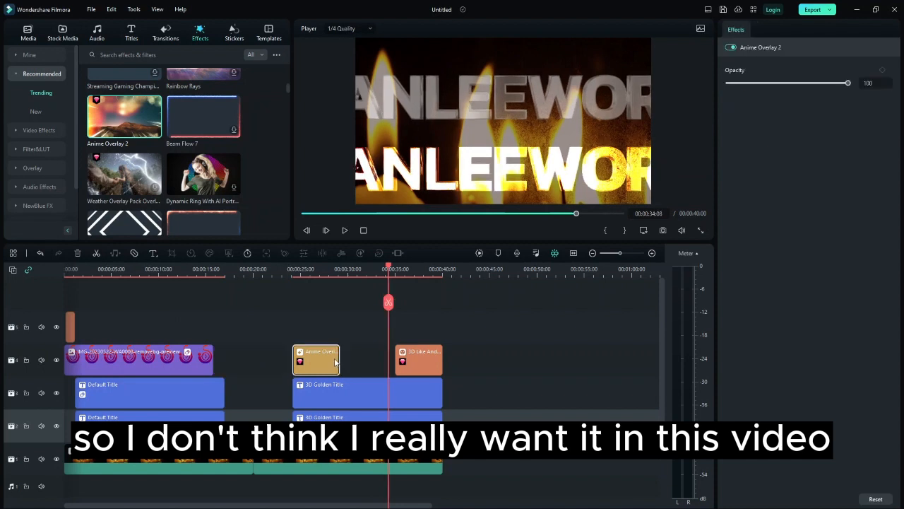
key(shift+Delete)
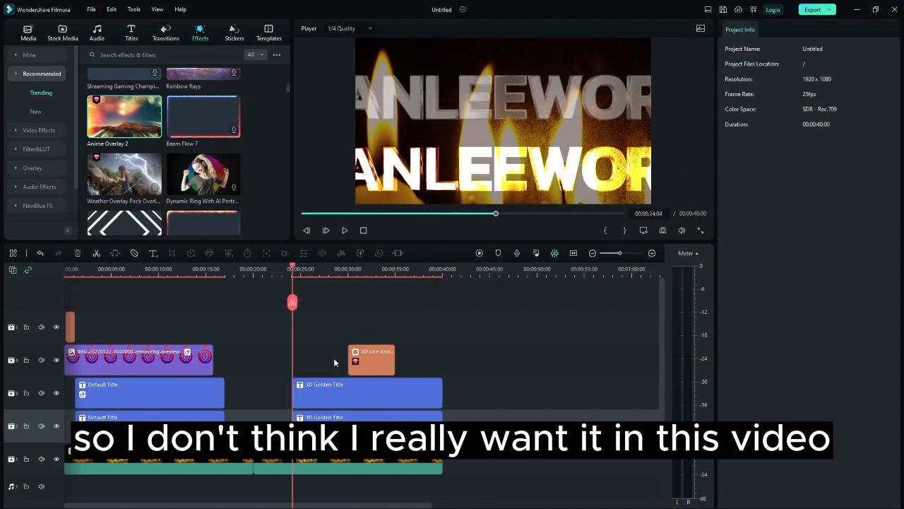
drag(370, 356, 414, 358)
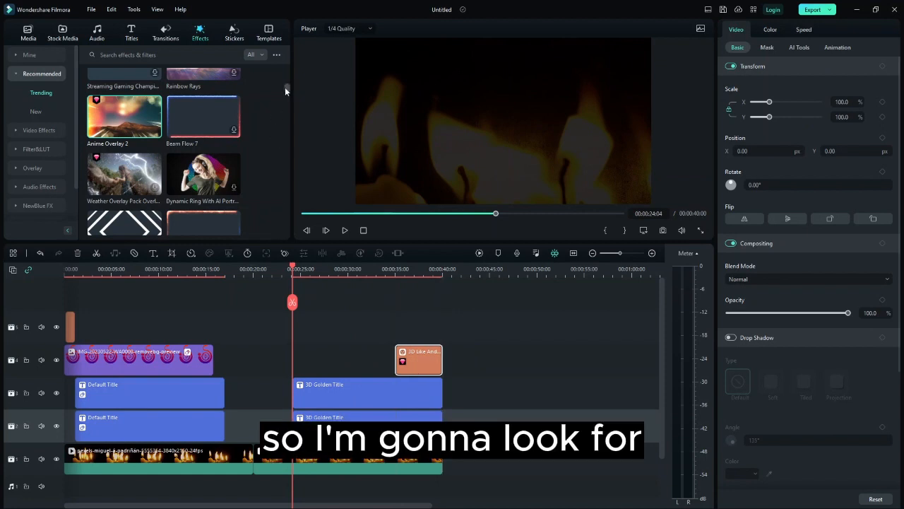
Place the Abstract Glass Overlay 08 effect on a new topmost track, aligned with the start of the 3D Golden titles.
drag(285, 87, 289, 115)
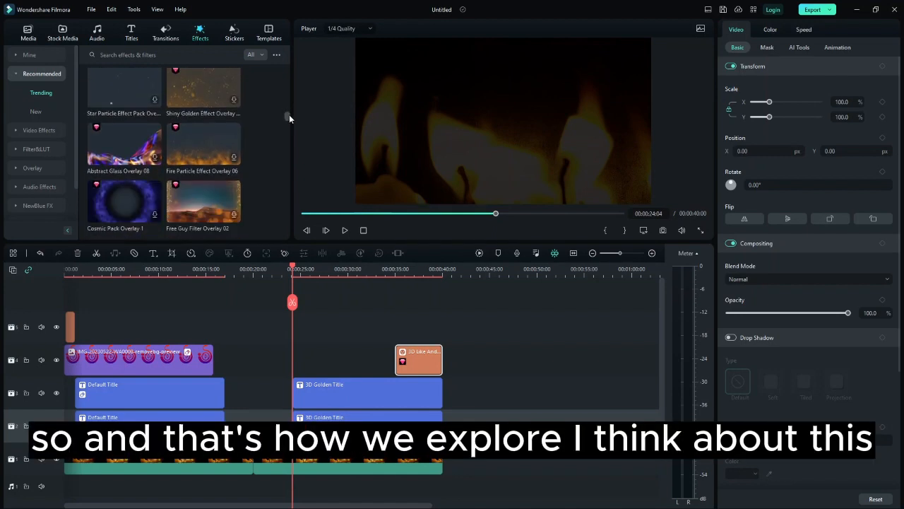
drag(124, 139, 253, 329)
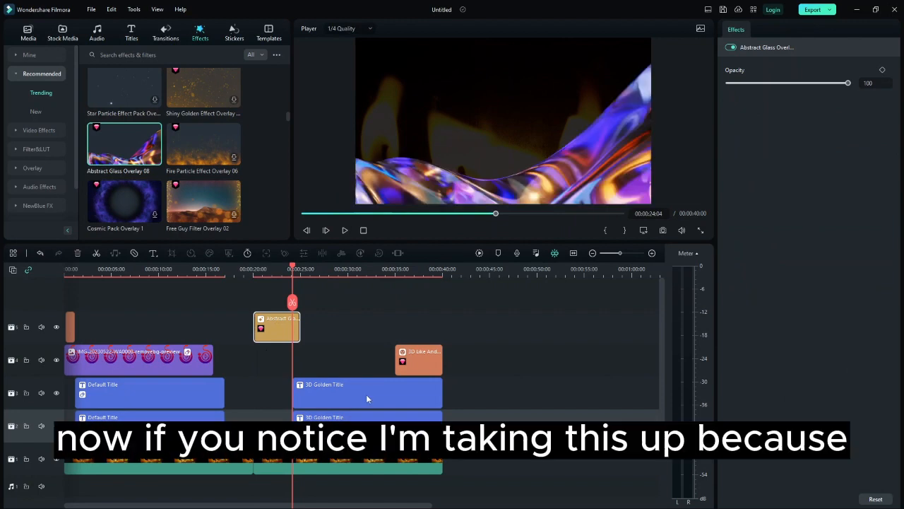
drag(278, 329, 278, 297)
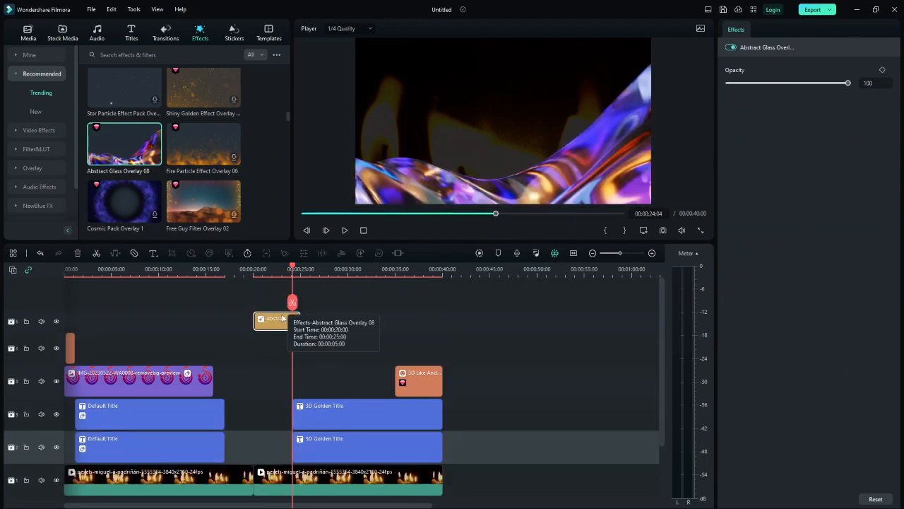
key(space)
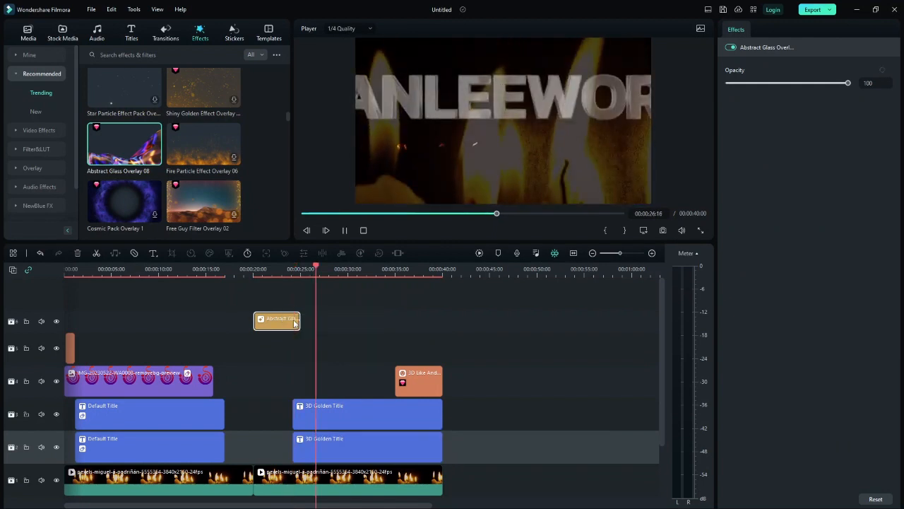
drag(287, 325, 319, 321)
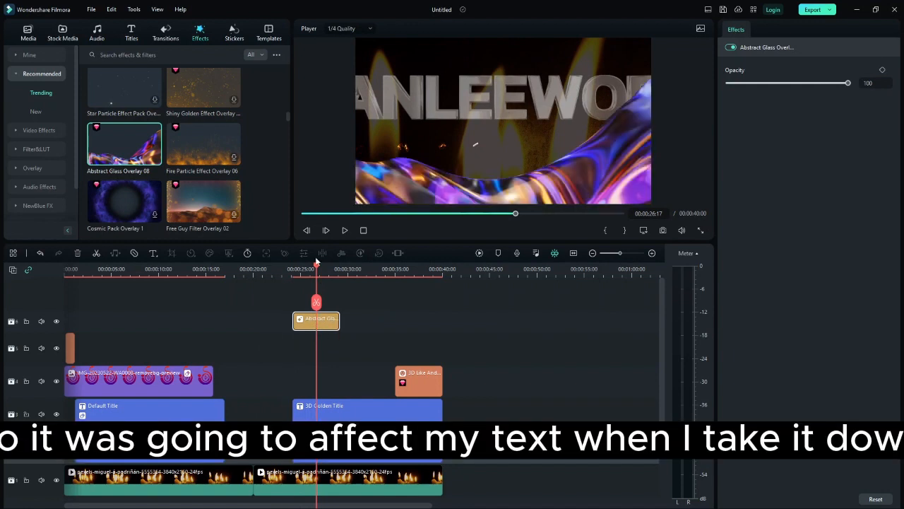
Extend the Abstract Glass Overlay 08 clip to the end of the 3D Golden titles and play the section to preview it.
drag(315, 263, 294, 272)
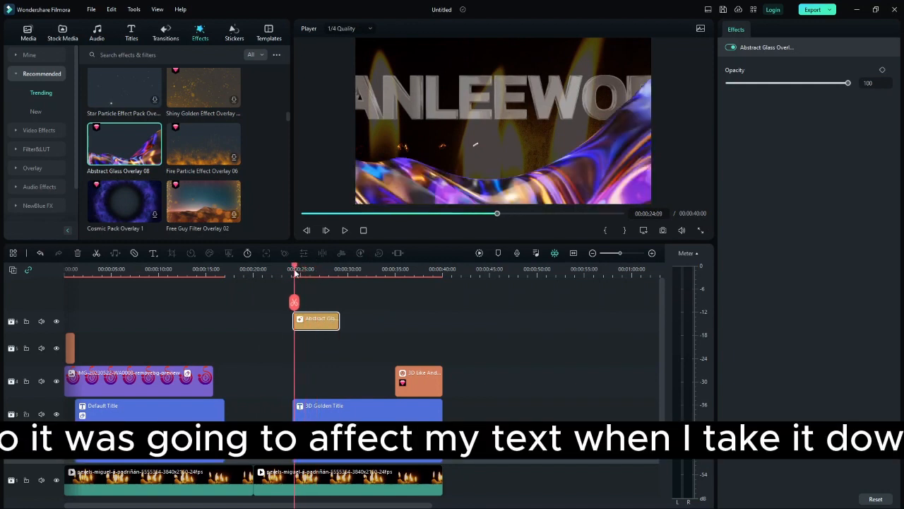
key(space)
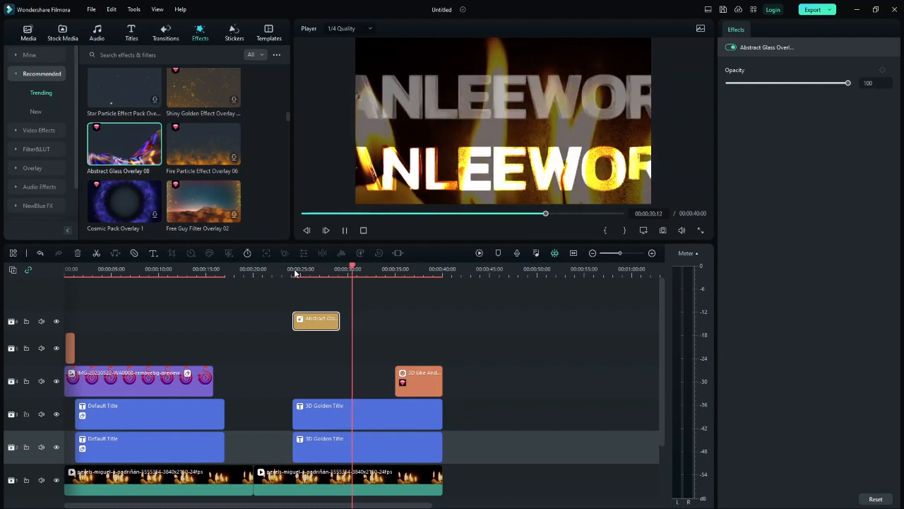
drag(337, 322, 443, 338)
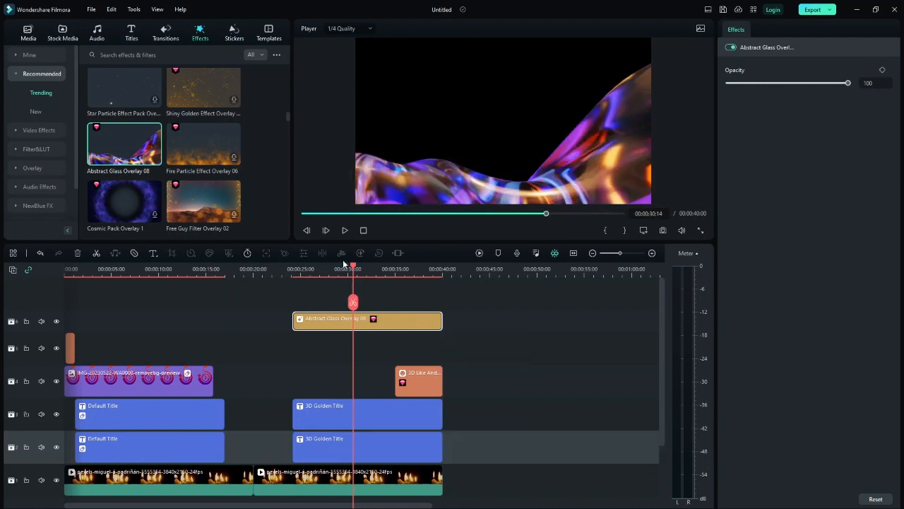
drag(353, 266, 290, 281)
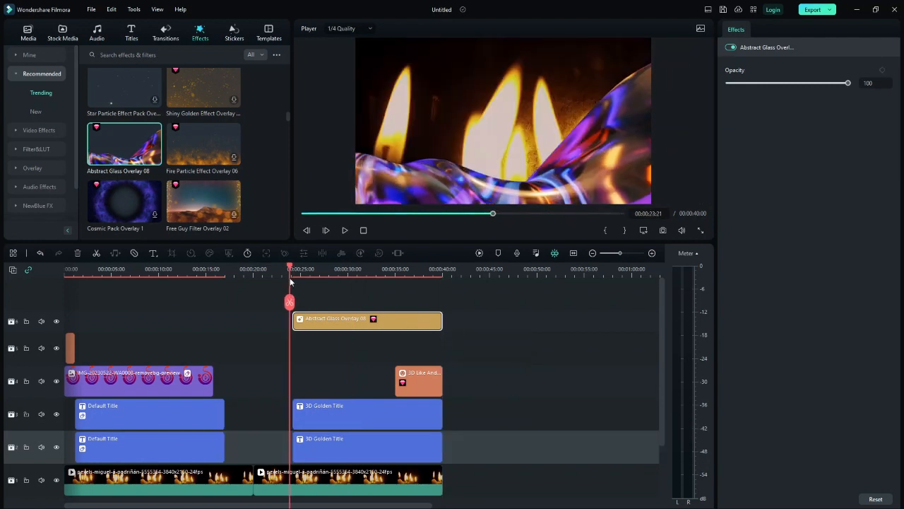
key(space)
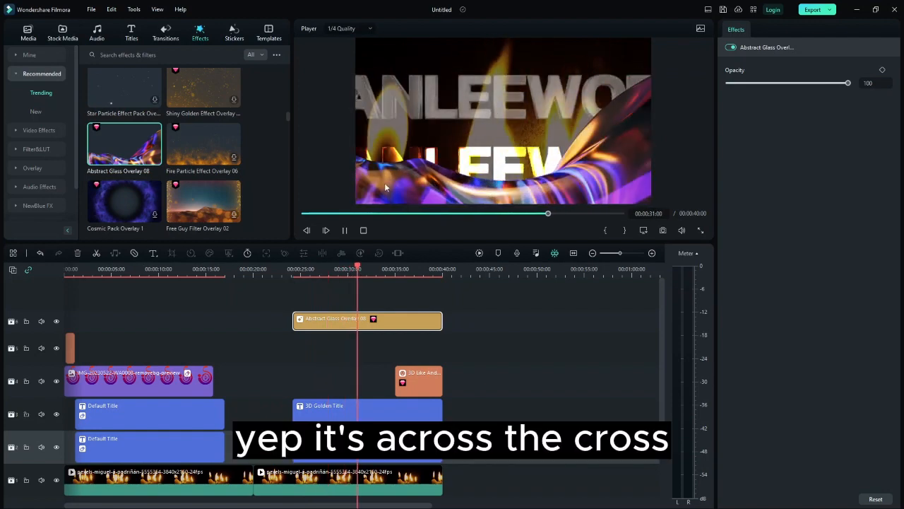
key(space)
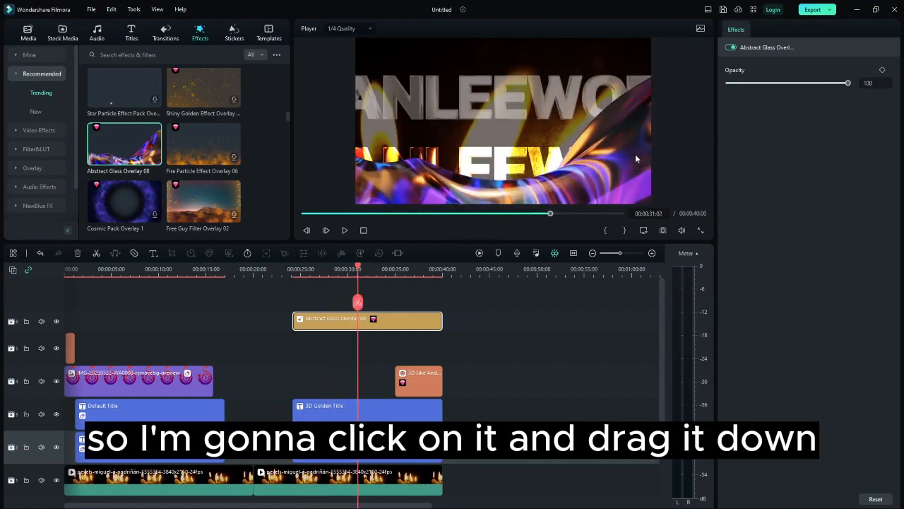
Apply the Jetstream in-animation to the 3D Golden Title on the upper title track and play it.
drag(592, 181, 604, 185)
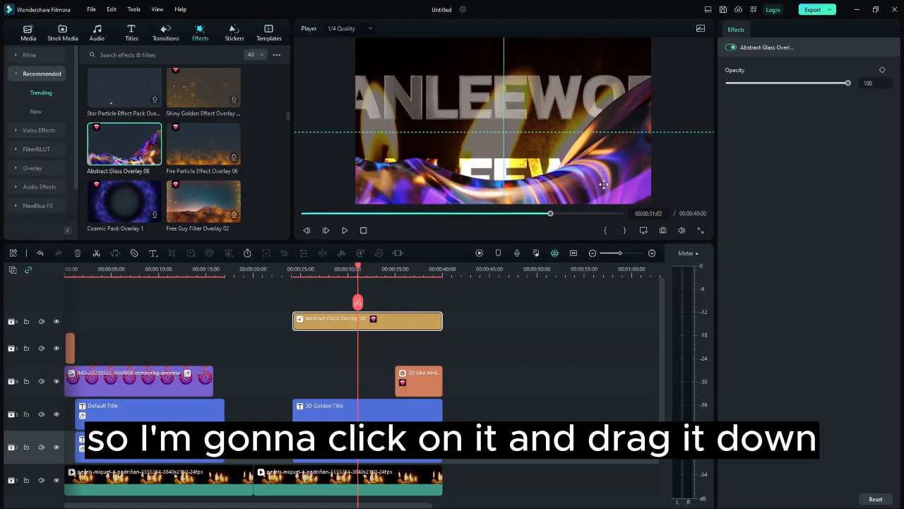
click(603, 185)
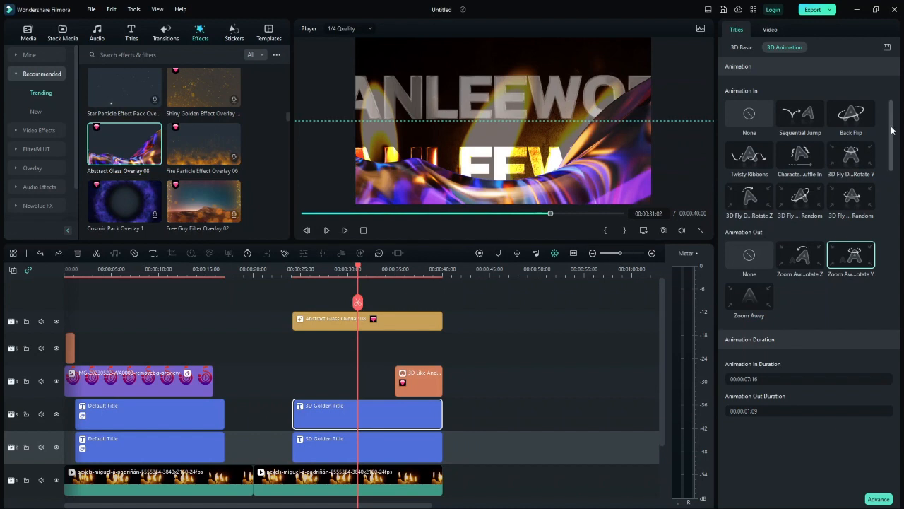
drag(892, 130, 893, 196)
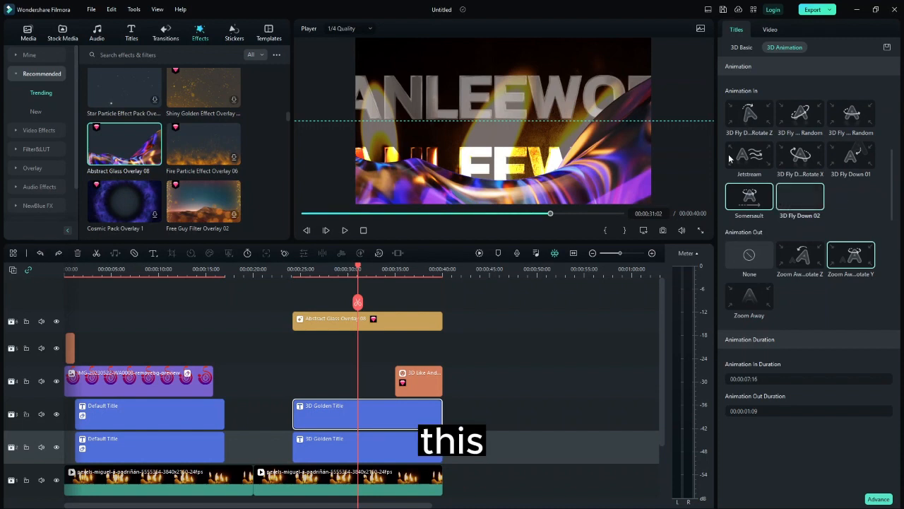
click(746, 157)
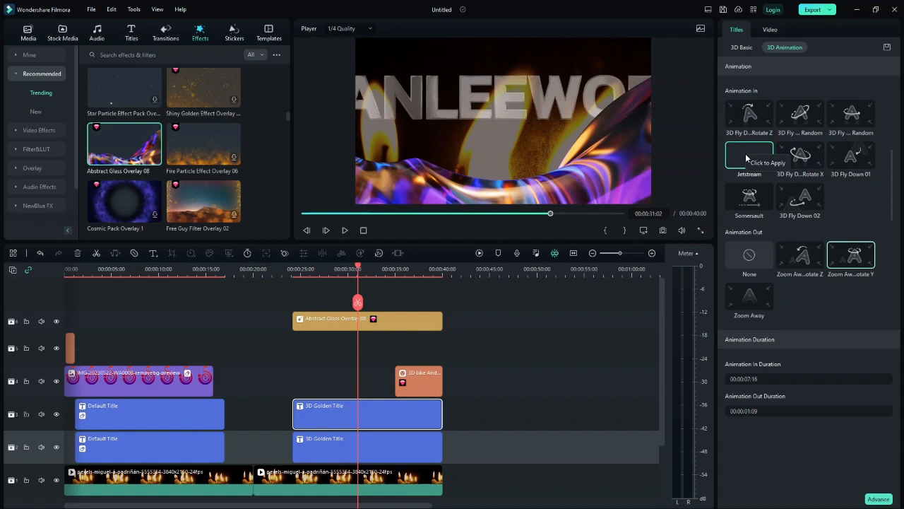
key(space)
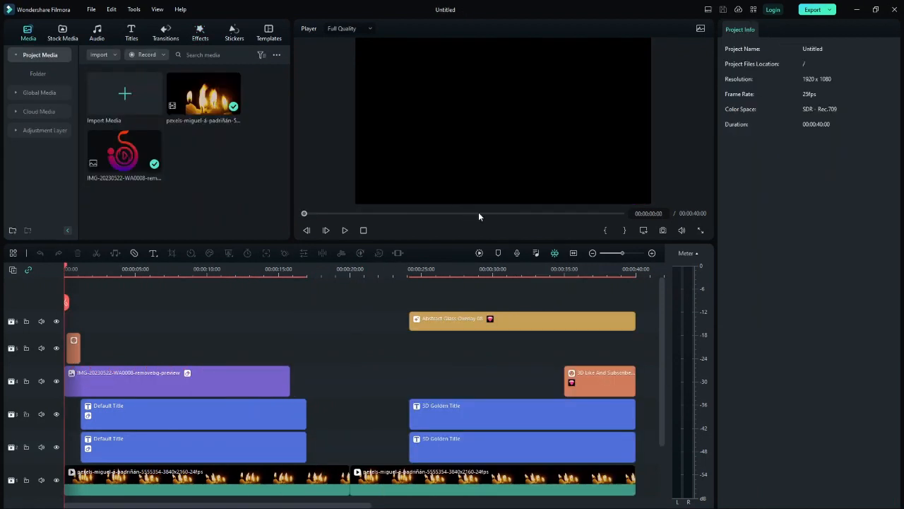
Play the sequence from just before the 3D Golden titles and set the preview playback to 1/4 Quality.
click(547, 269)
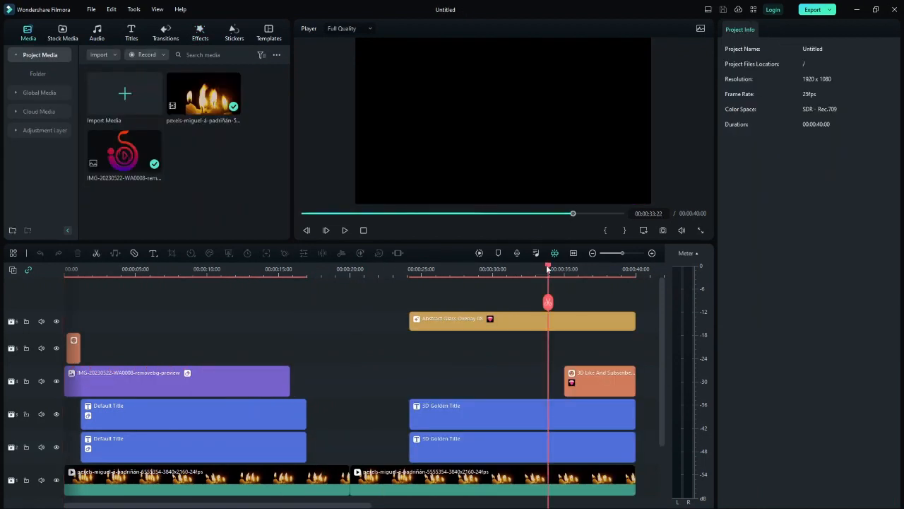
drag(548, 302, 407, 302)
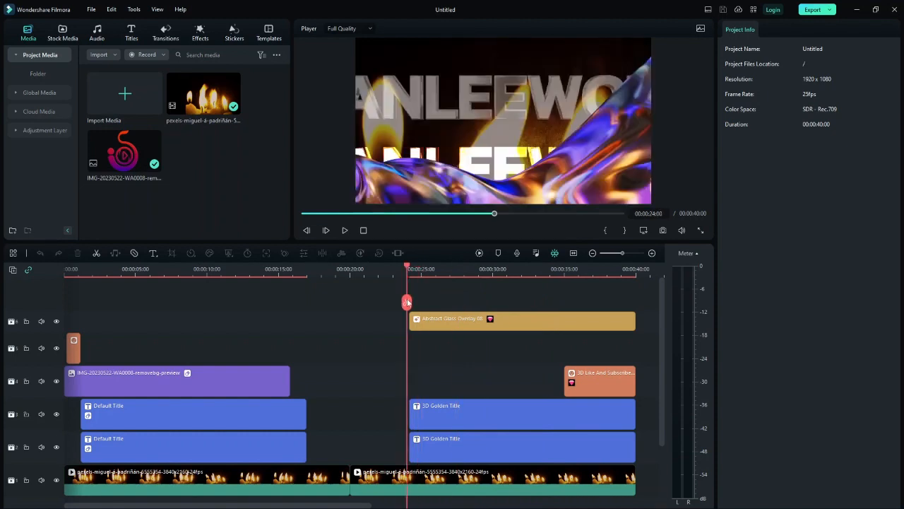
key(space)
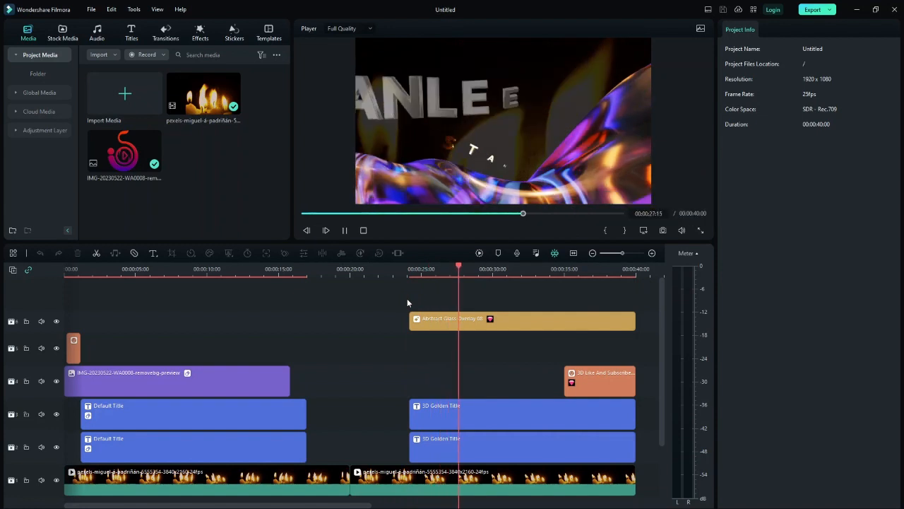
click(370, 29)
click(358, 78)
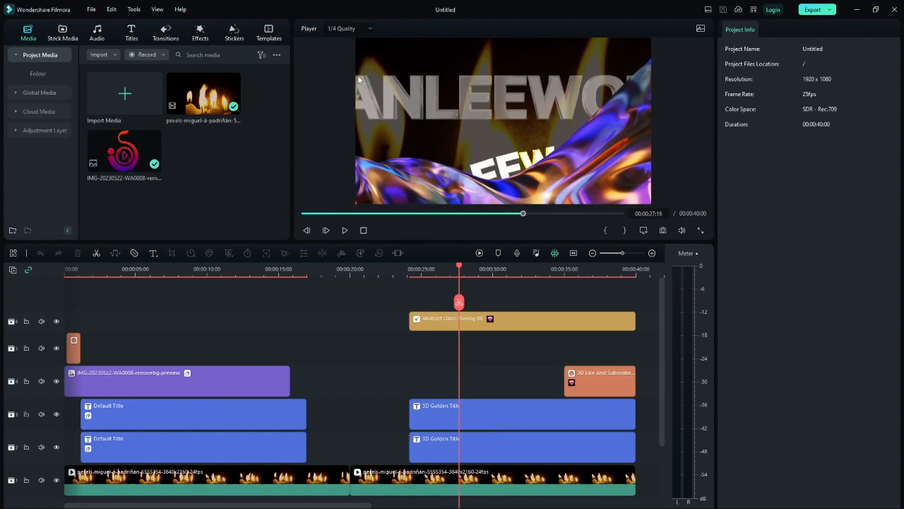
Try to move the Abstract Glass Overlay 08 clip down onto the candle video track, and undo the move.
click(549, 325)
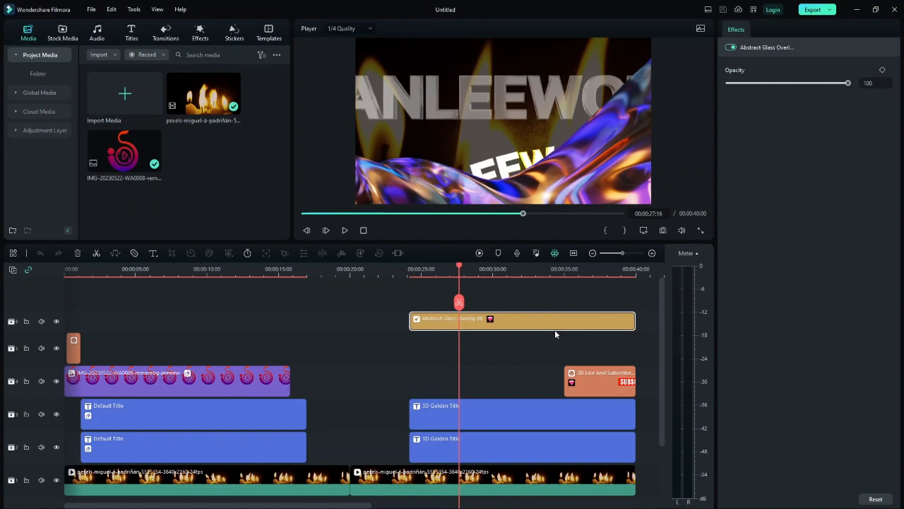
drag(554, 329, 555, 496)
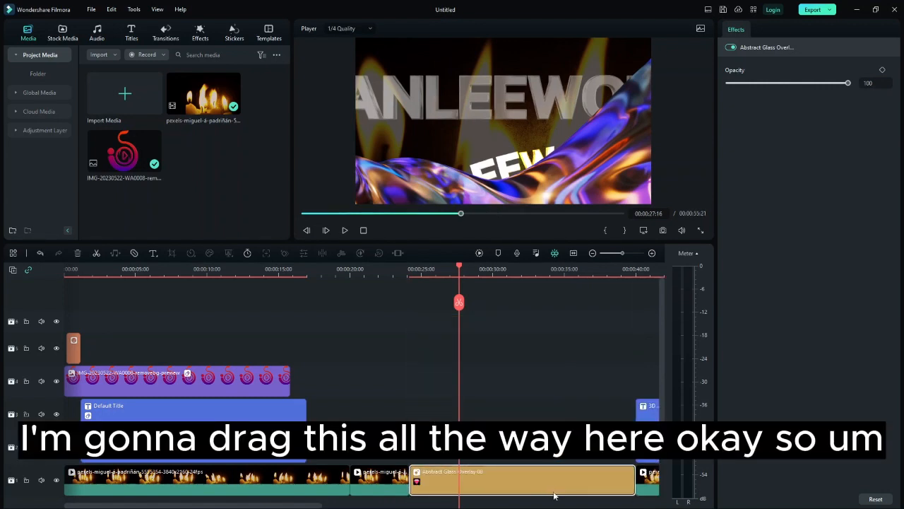
key(ctrl+z)
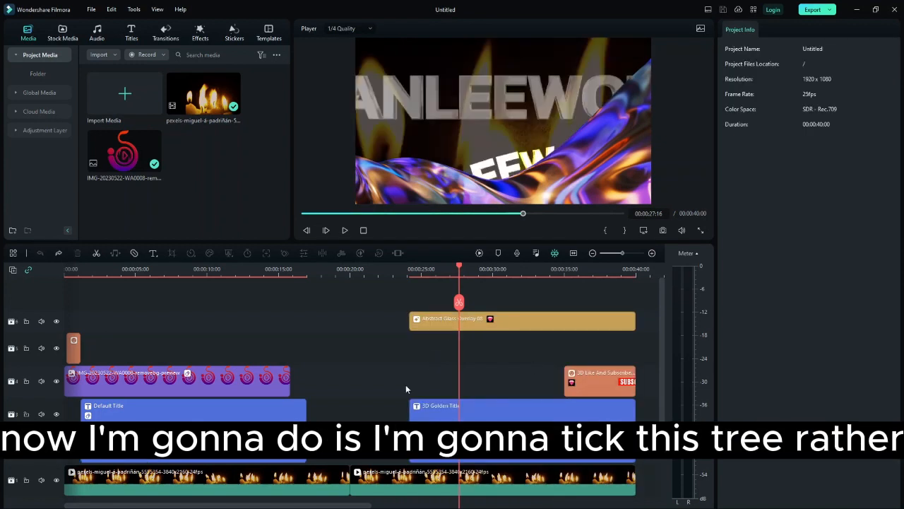
Move both 3D Golden titles and the subscribe sticker up one track, place Abstract Glass Overlay 08 directly beneath the titles, and preview the section.
drag(378, 349, 466, 411)
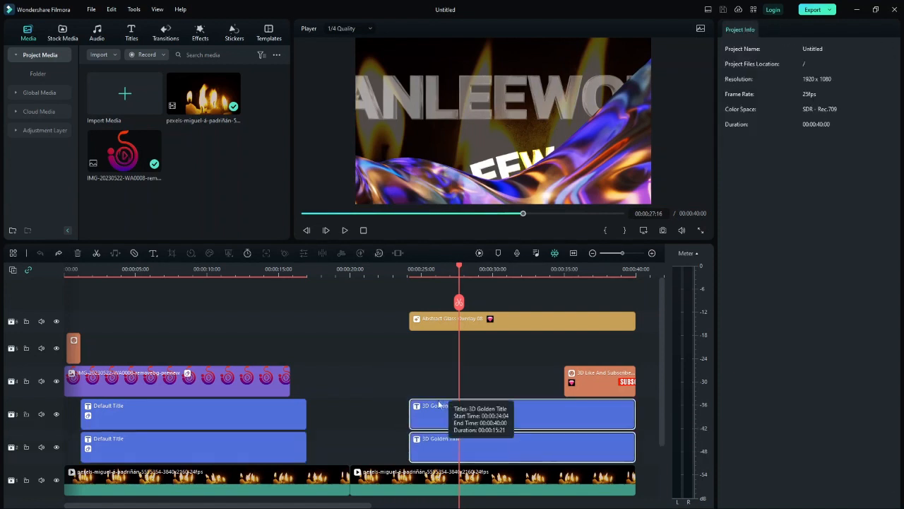
click(407, 379)
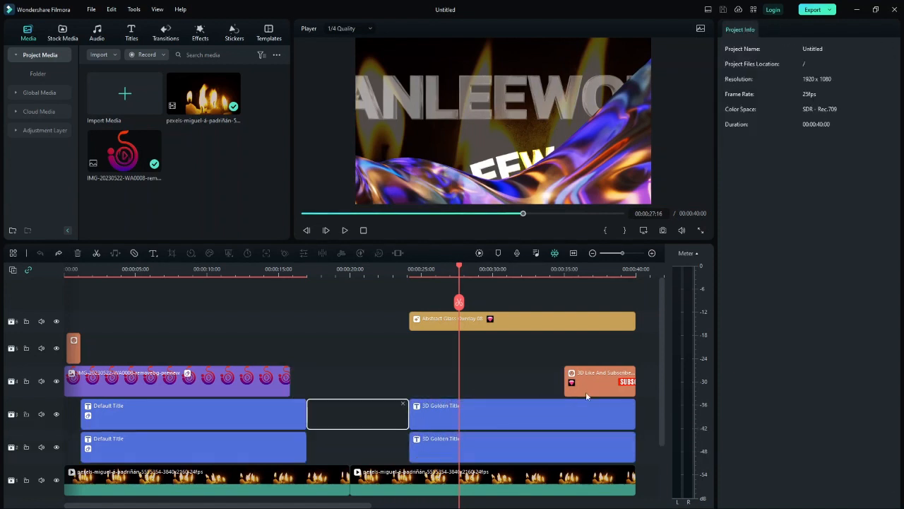
drag(363, 506, 436, 505)
drag(569, 383, 452, 420)
click(396, 319)
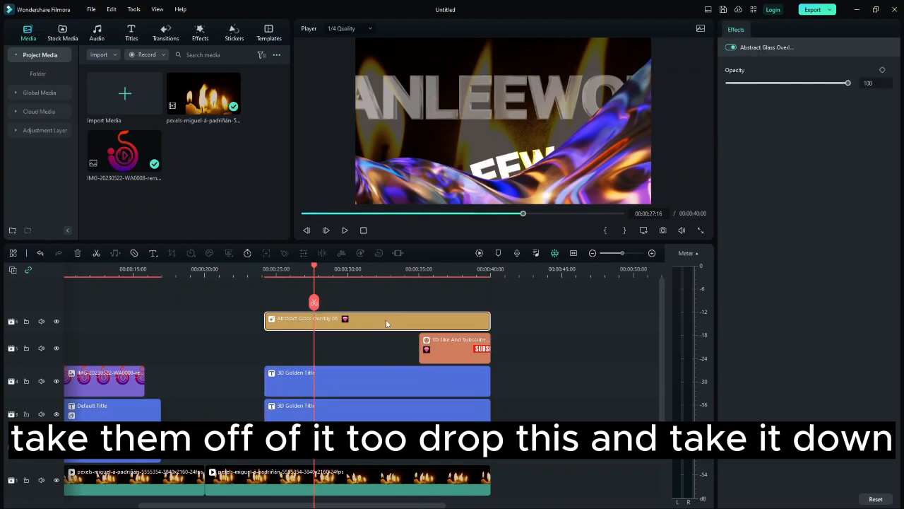
drag(393, 319, 393, 459)
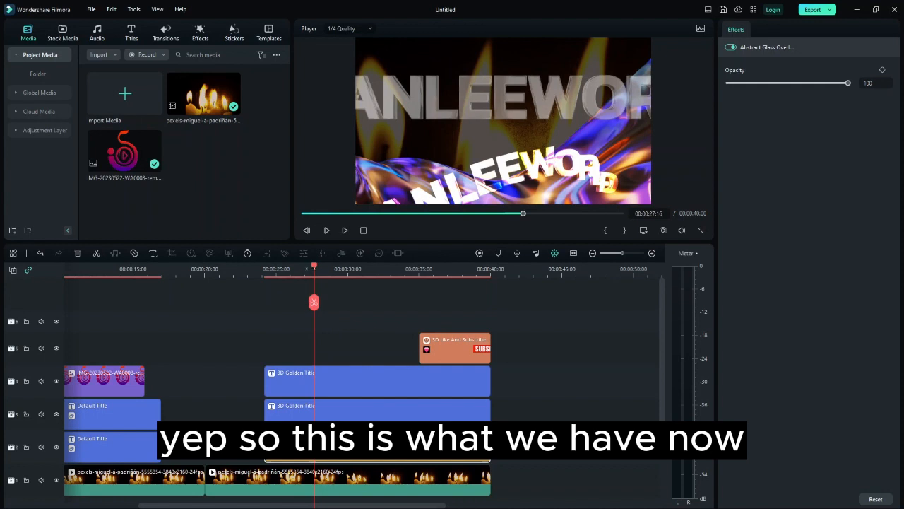
drag(314, 267, 231, 270)
click(193, 287)
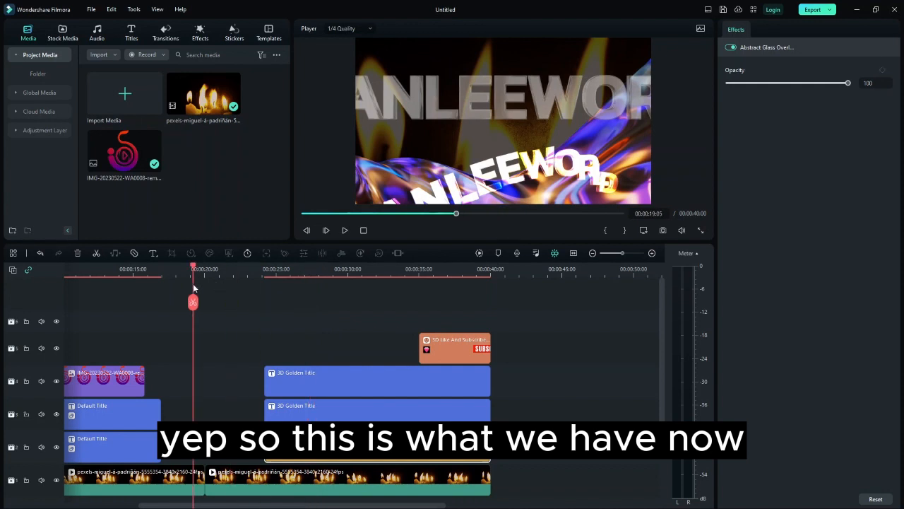
key(space)
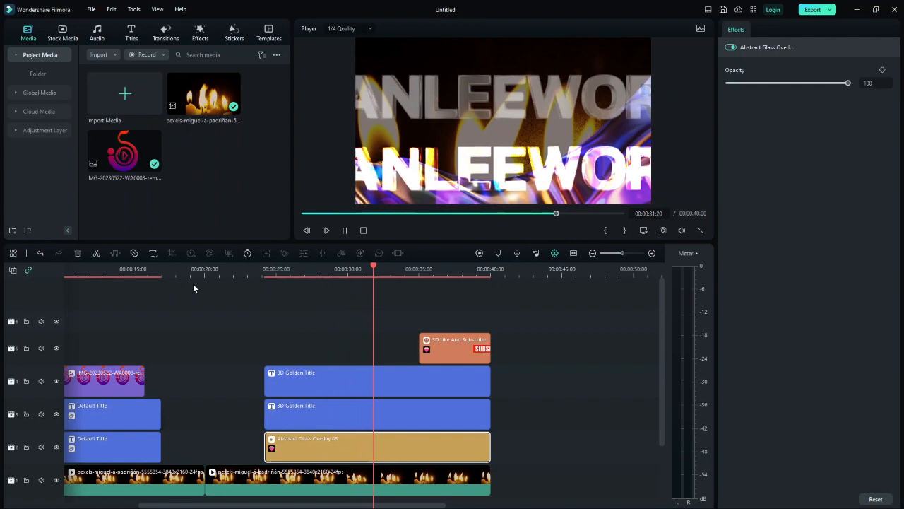
Try deleting the second candle video clip from the main track, and undo the deletion.
click(217, 483)
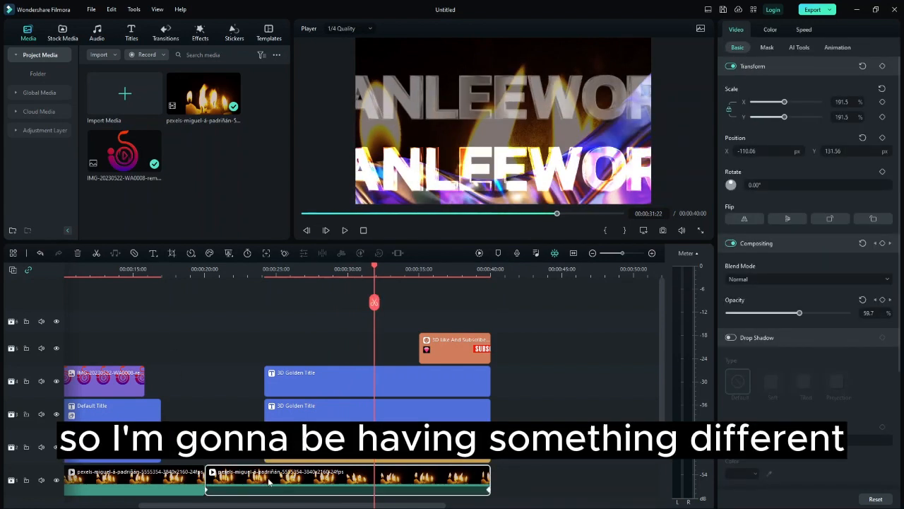
key(Delete)
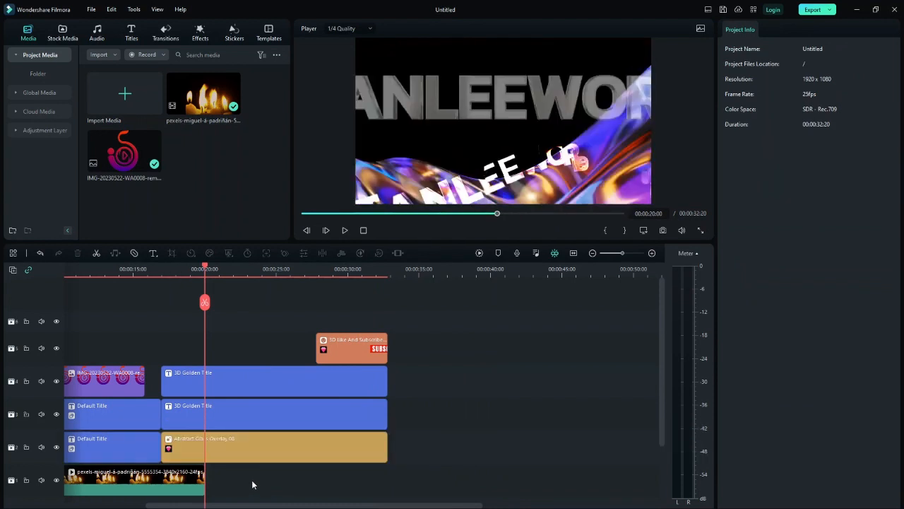
key(ctrl+z)
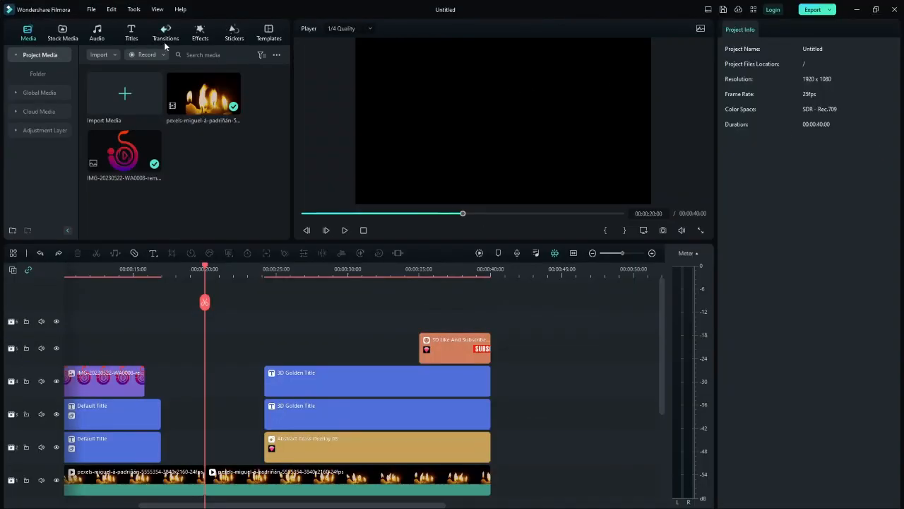
Browse the trending transitions and add Fuchsia Pack Transition 2 to the end of the upper Default Title clip.
click(166, 35)
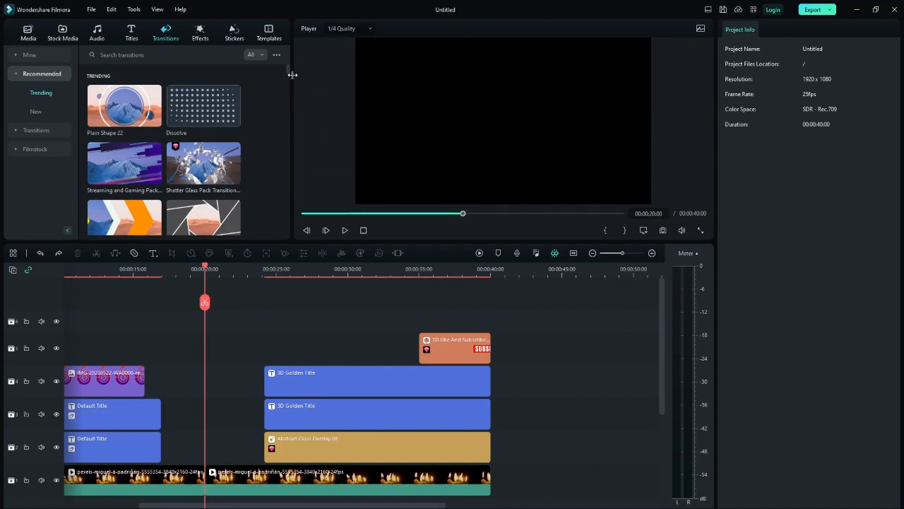
drag(290, 72, 289, 97)
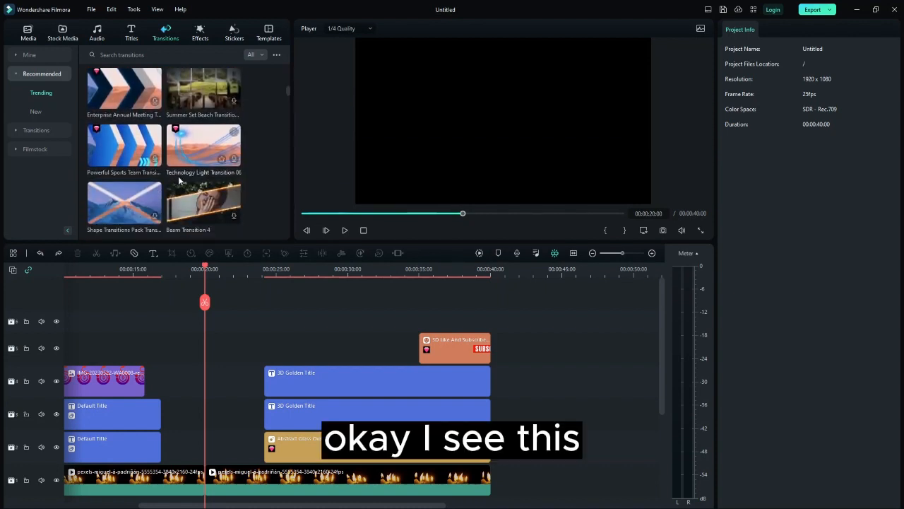
mouse_move(197, 148)
mouse_down()
mouse_move(218, 292)
mouse_move(205, 156)
mouse_up()
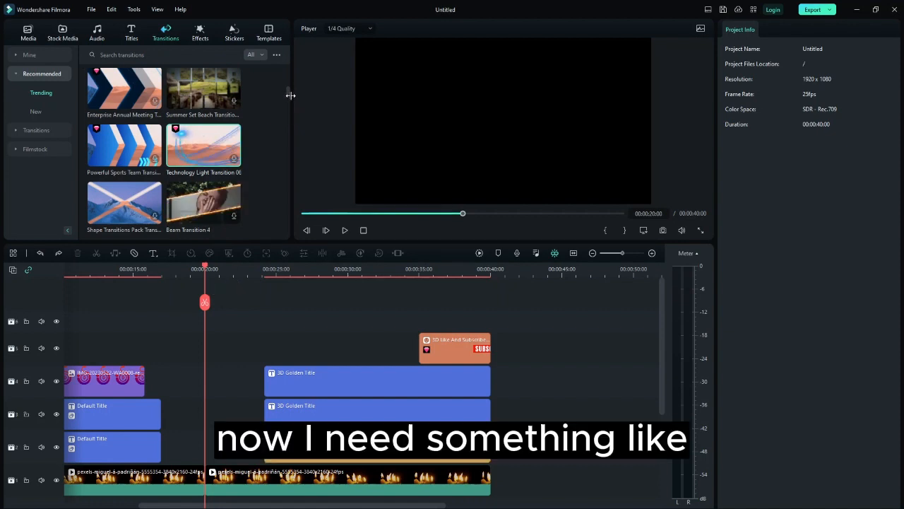
drag(287, 94, 295, 138)
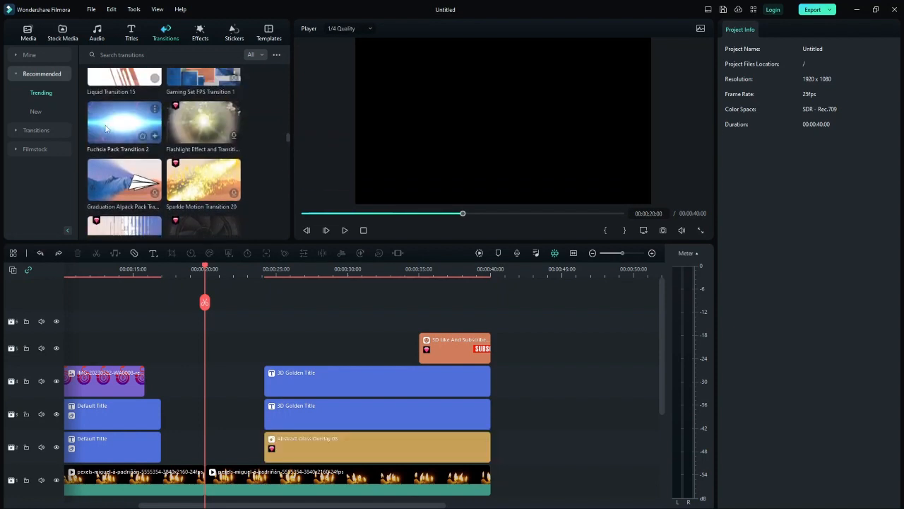
drag(108, 128, 167, 416)
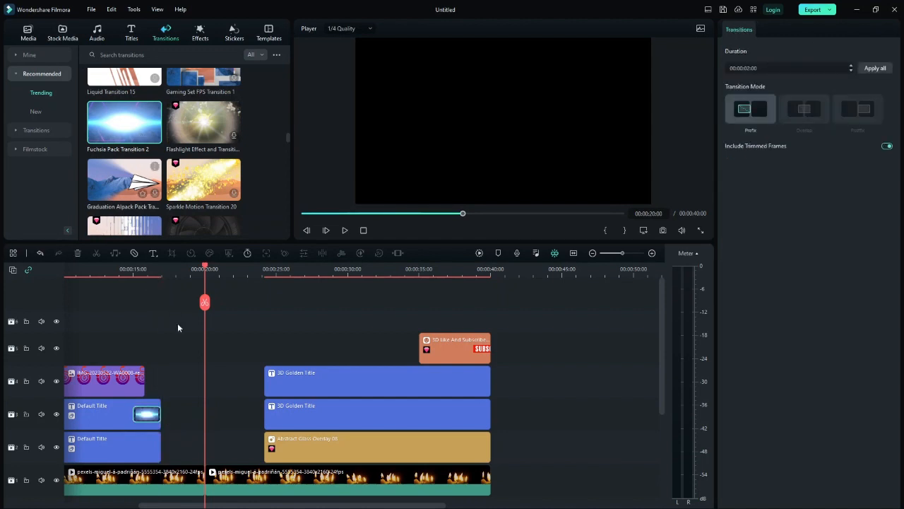
Close the empty gaps before the lower 3D Golden Title and before Abstract Glass Overlay 08 on their tracks.
click(206, 415)
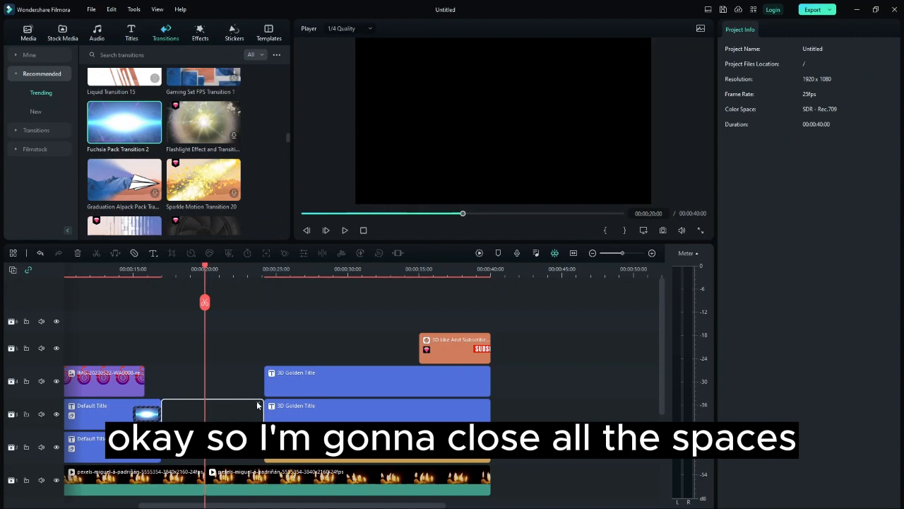
key(Delete)
click(254, 445)
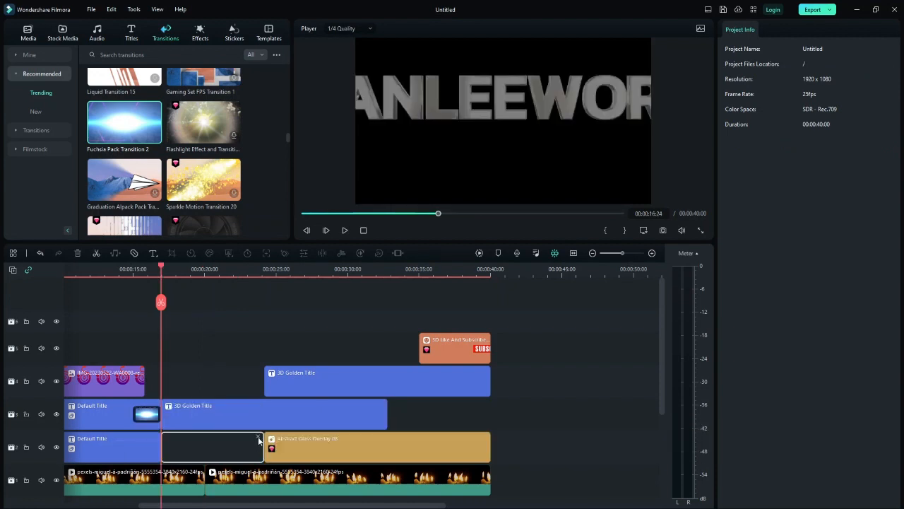
key(Delete)
Extend the logo image clip to end at 00:00:16:24, and close the gap between it and the upper 3D Golden Title.
click(131, 378)
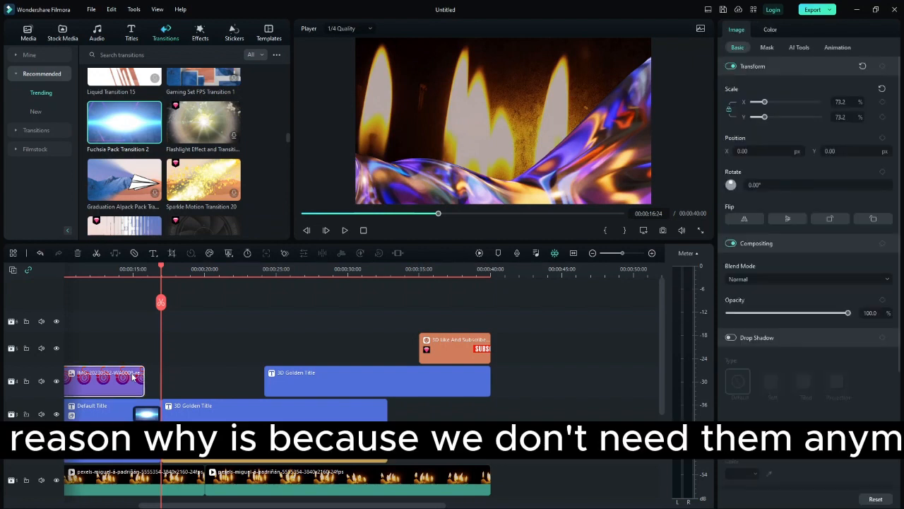
drag(140, 377, 161, 380)
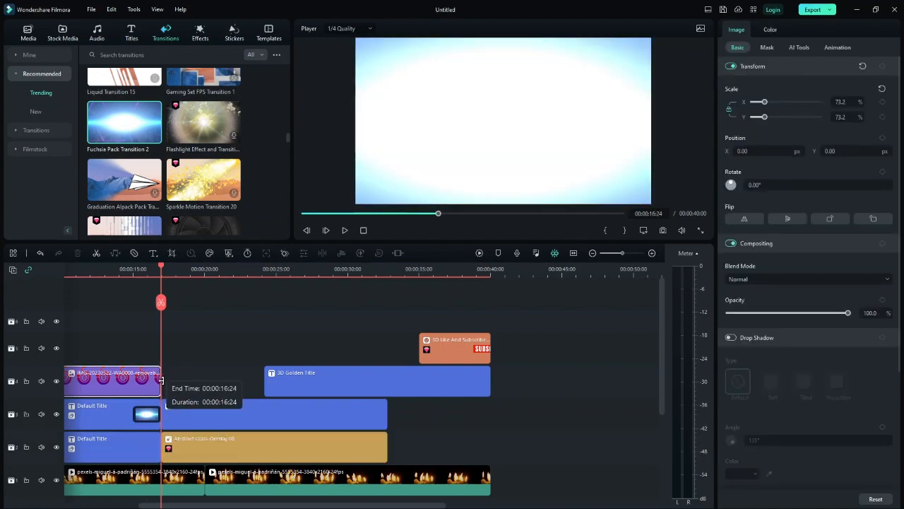
click(219, 379)
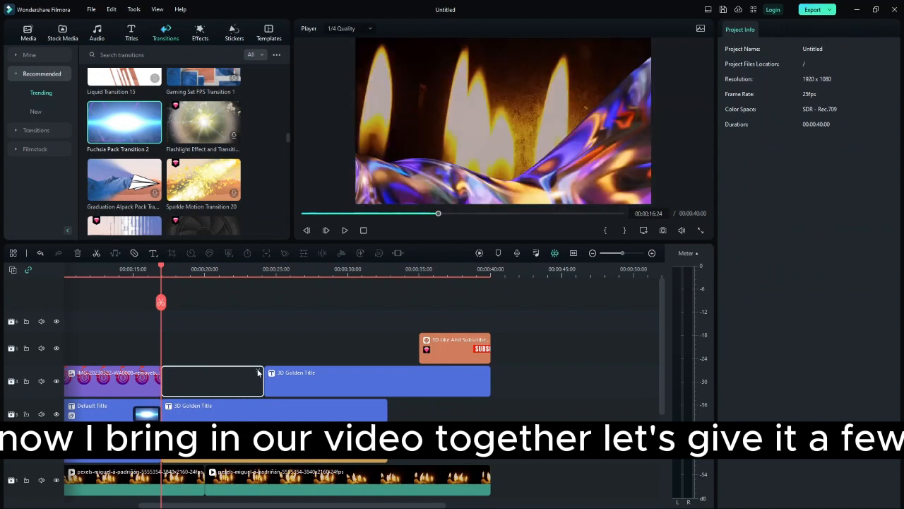
key(Delete)
Move the 3D Like And Subscribe sticker earlier so it starts where the 3D Golden titles end, and preview the project from the beginning.
click(447, 345)
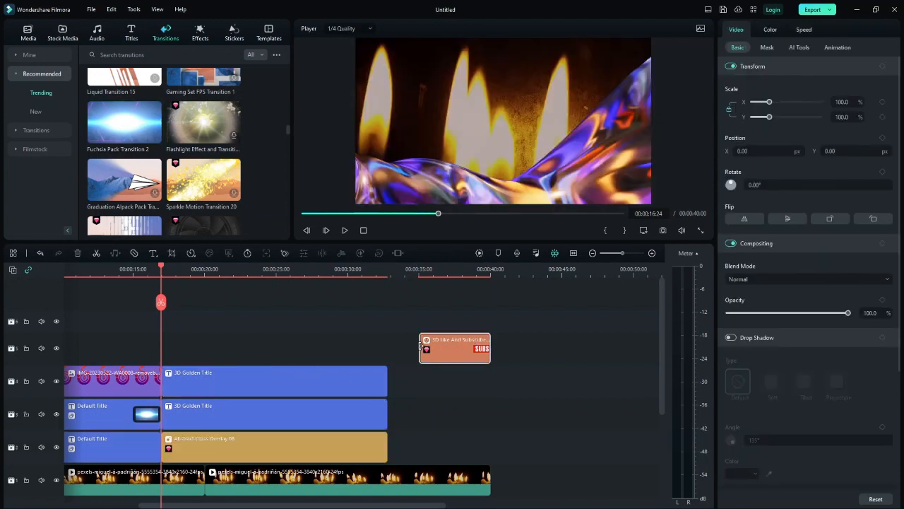
drag(421, 346, 433, 351)
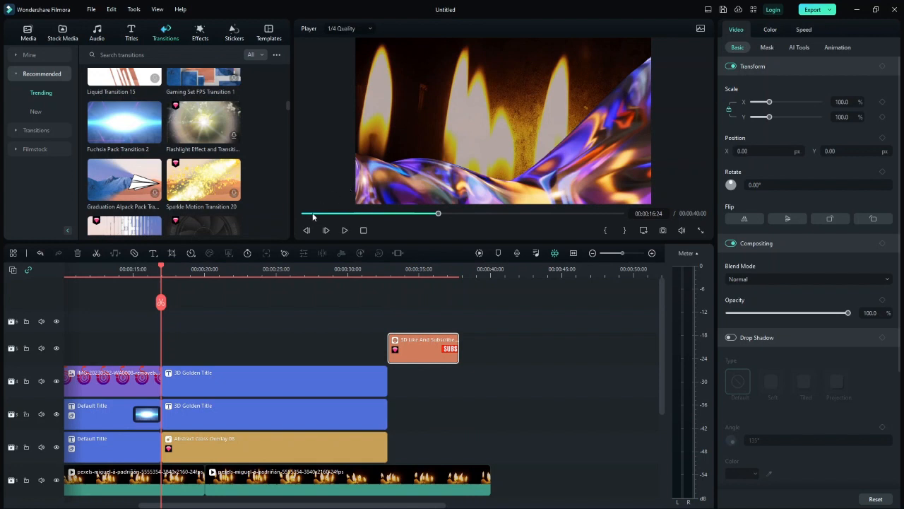
drag(313, 213, 297, 214)
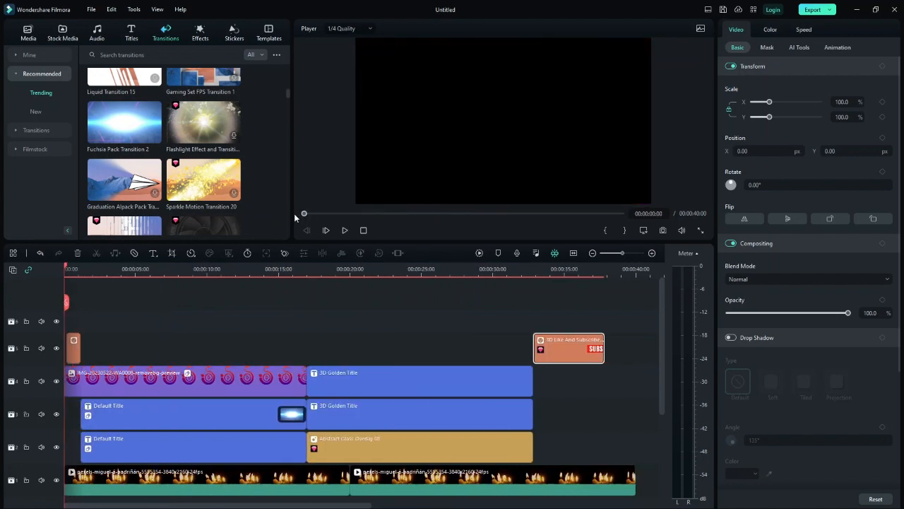
key(space)
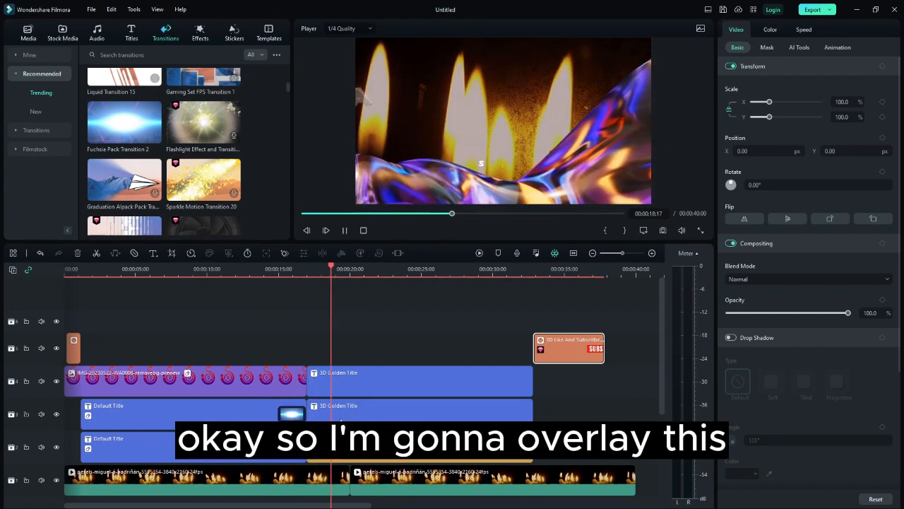
key(space)
Set Fuchsia Pack Transition 2 to Overlap mode, lengthen it to 00:00:06:16, and play the project back.
click(292, 414)
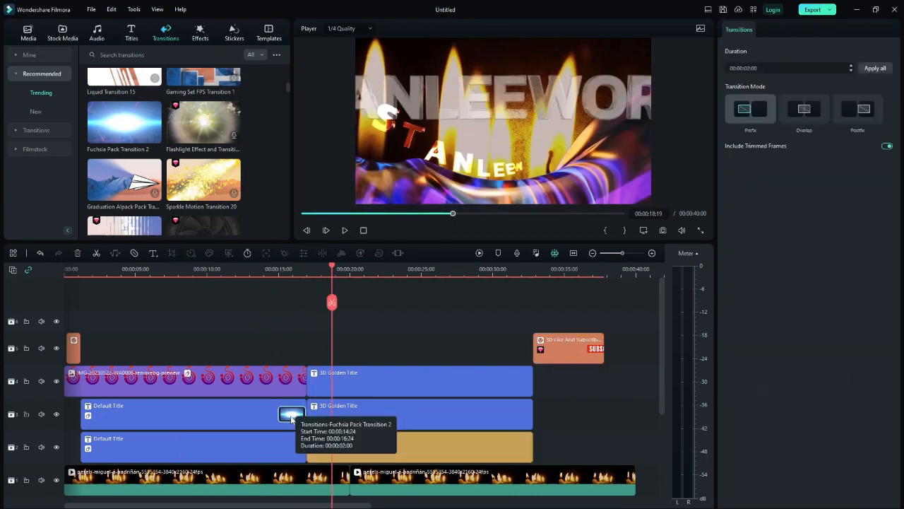
click(816, 109)
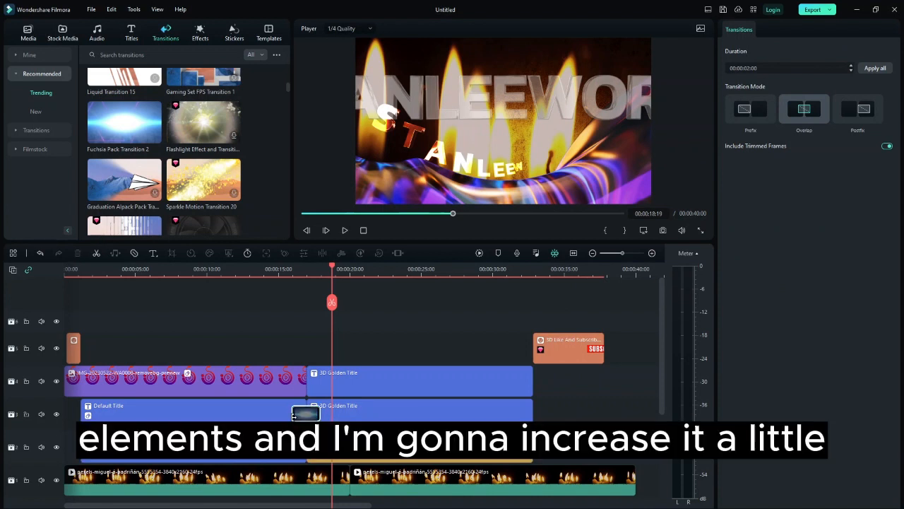
drag(293, 417, 259, 418)
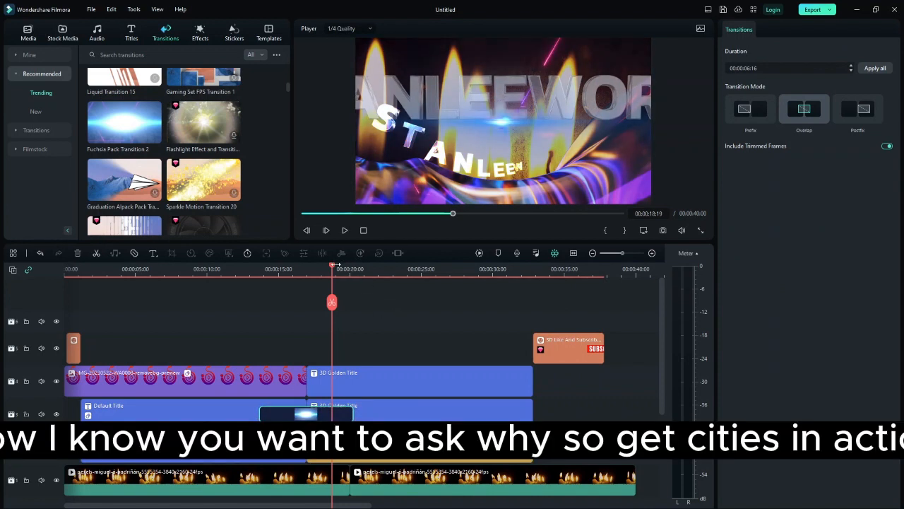
drag(332, 268, 144, 303)
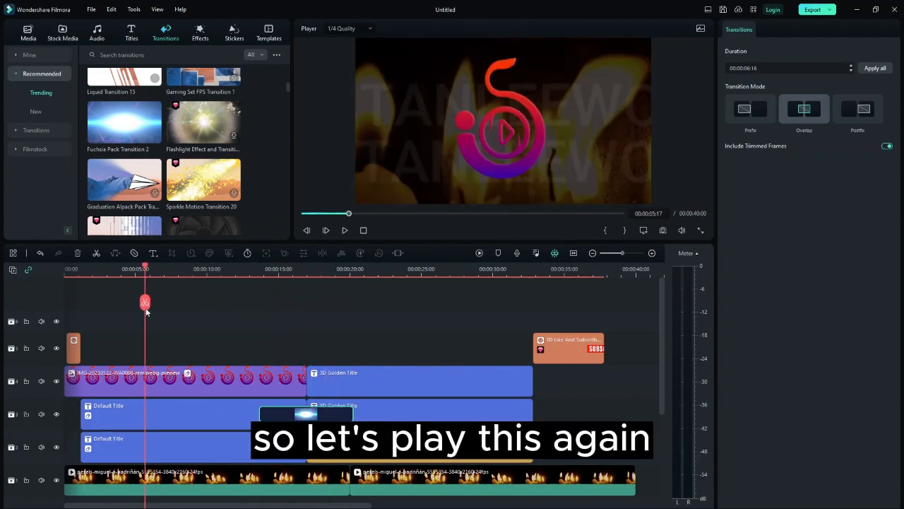
key(space)
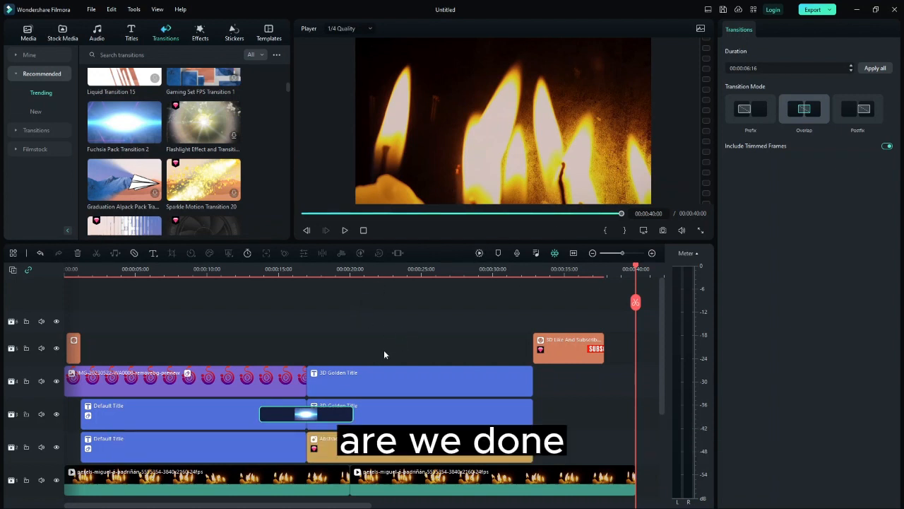
Browse the new and Hot 100 music for a track matching the 40-second project length, and listen to Chinese Chime.
drag(660, 317, 682, 415)
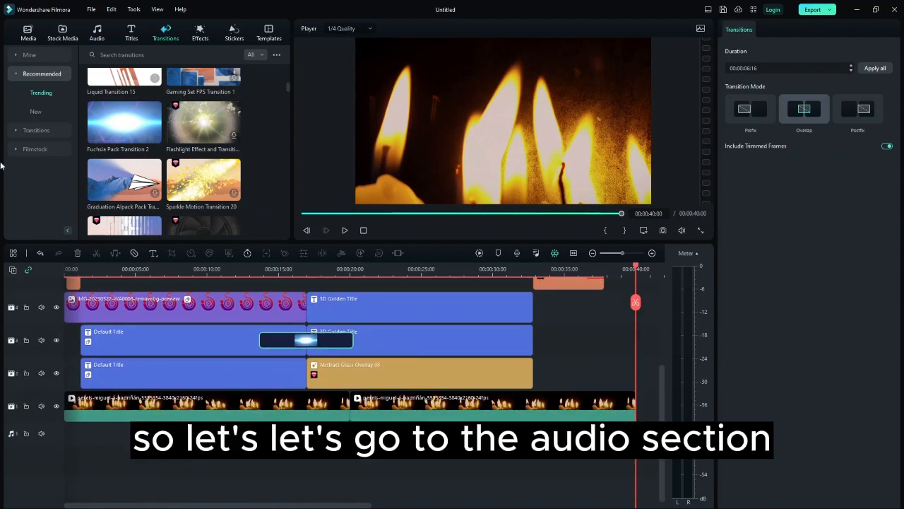
click(103, 29)
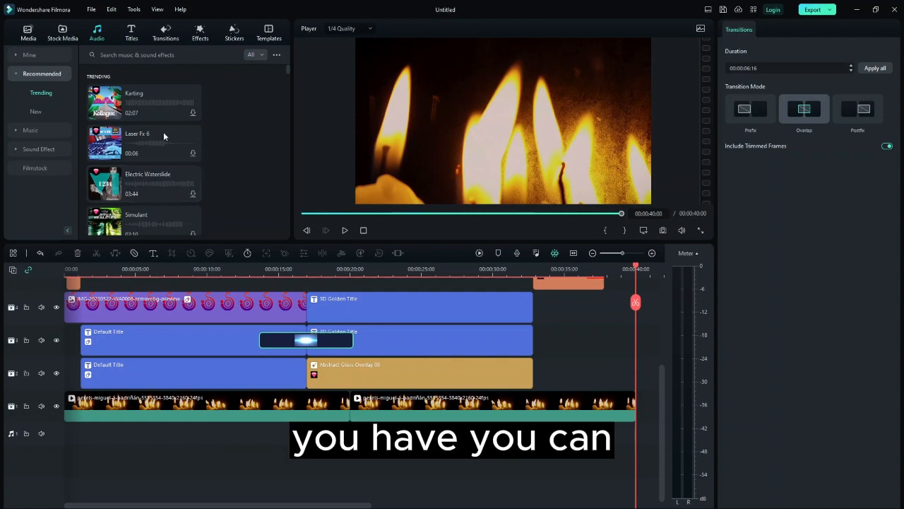
click(39, 110)
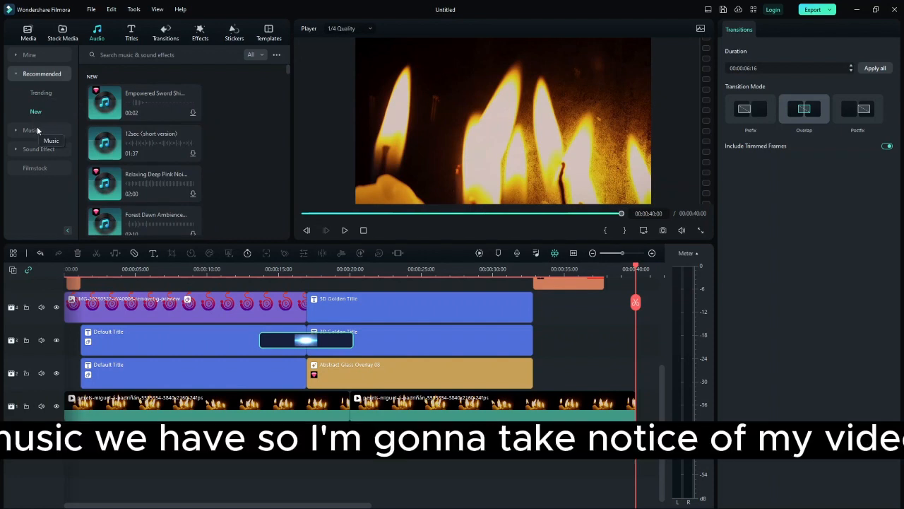
click(35, 131)
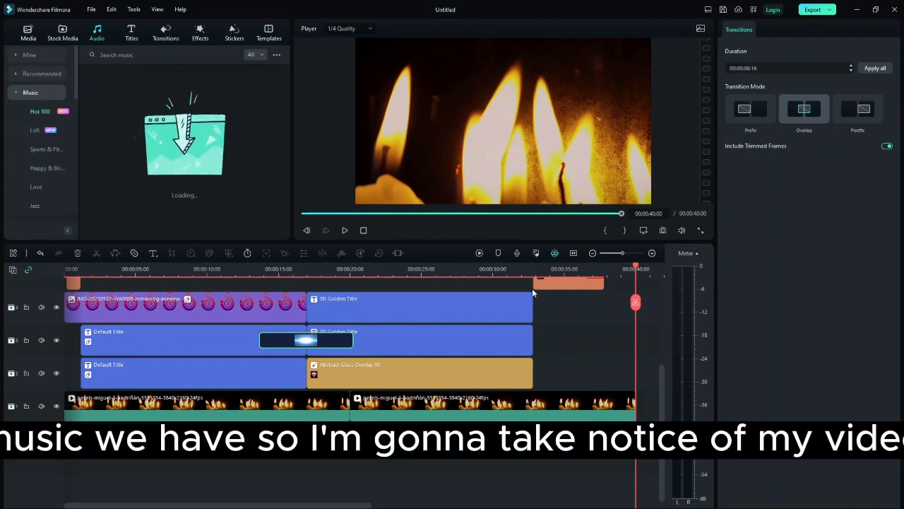
click(627, 270)
click(638, 270)
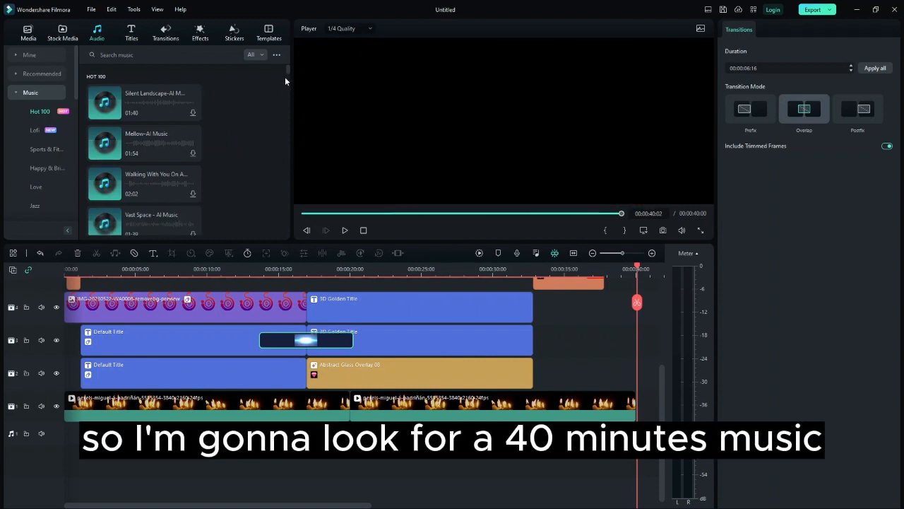
drag(287, 72, 289, 86)
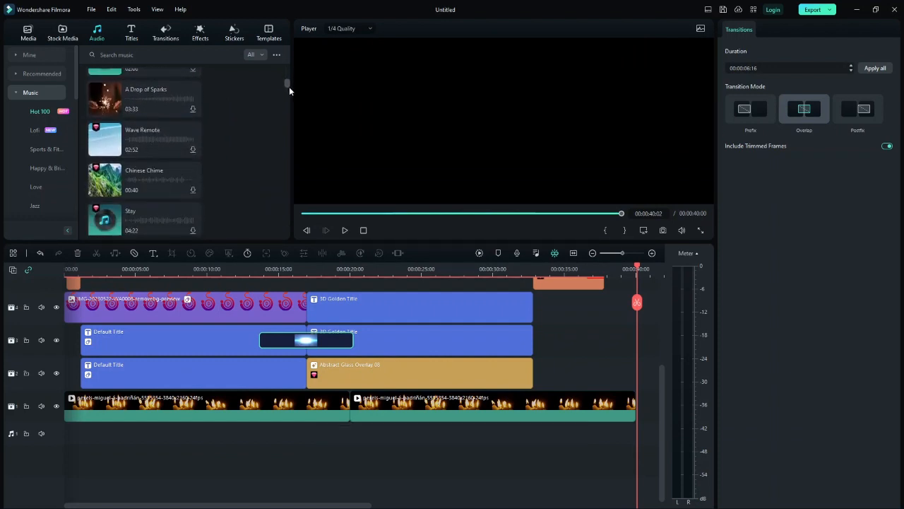
click(111, 185)
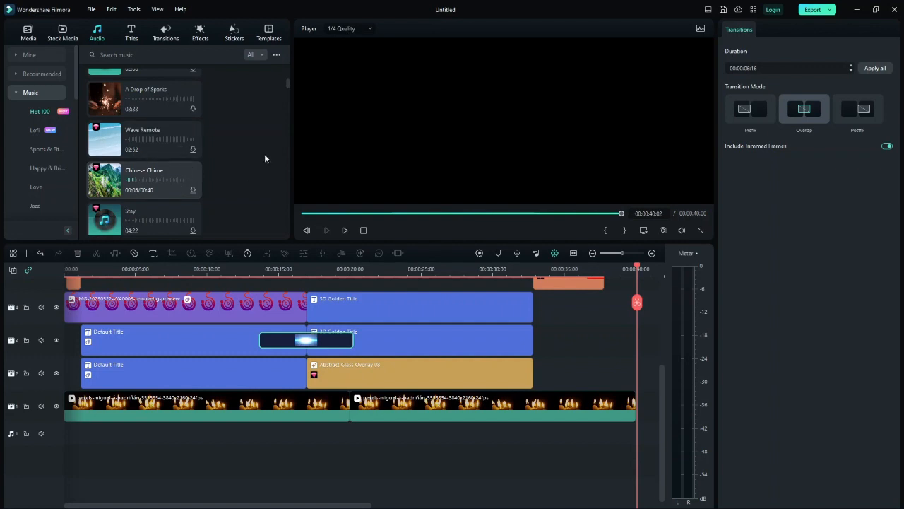
drag(288, 82, 290, 106)
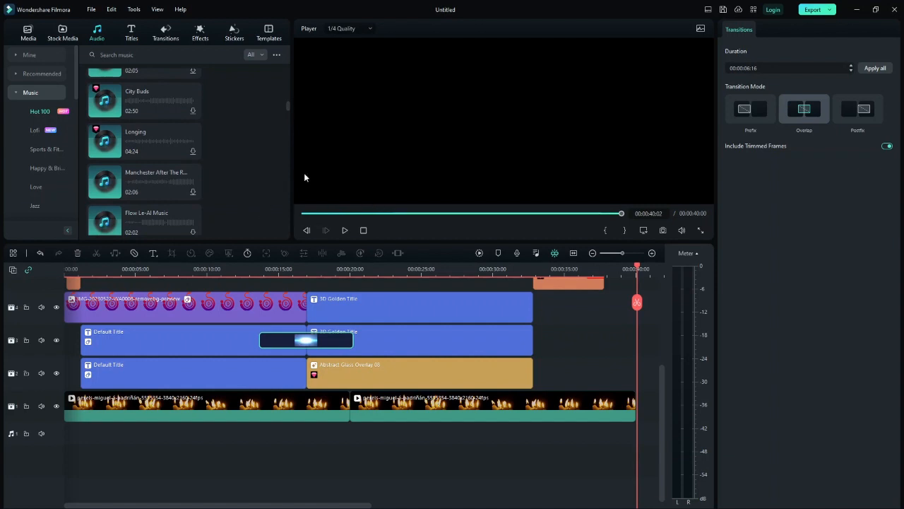
drag(288, 108, 296, 131)
click(34, 38)
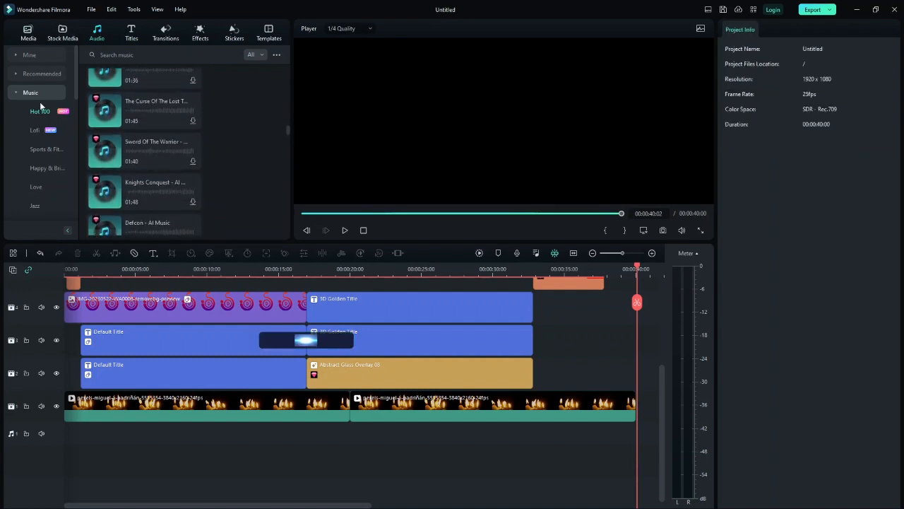
click(38, 96)
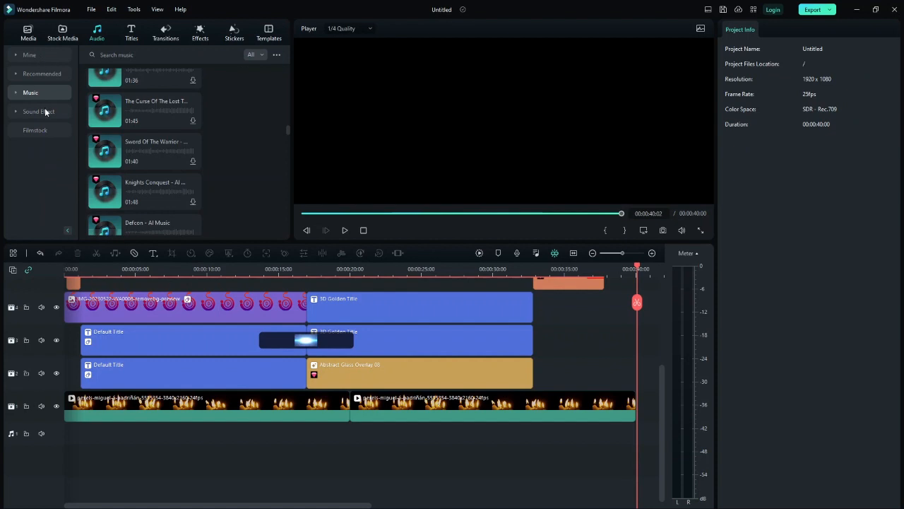
Filter the trending audio to free tracks and add Cheer Up-AI music at the start of the audio track.
click(40, 74)
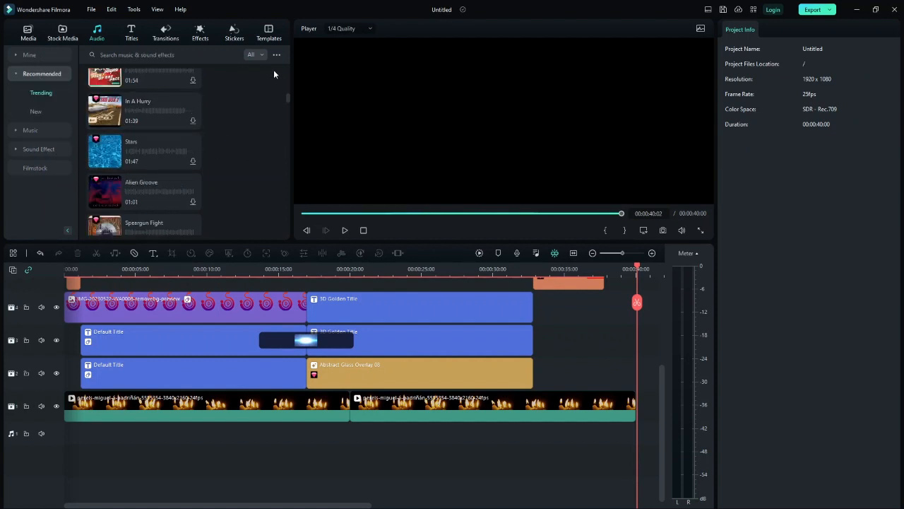
drag(288, 98, 277, 63)
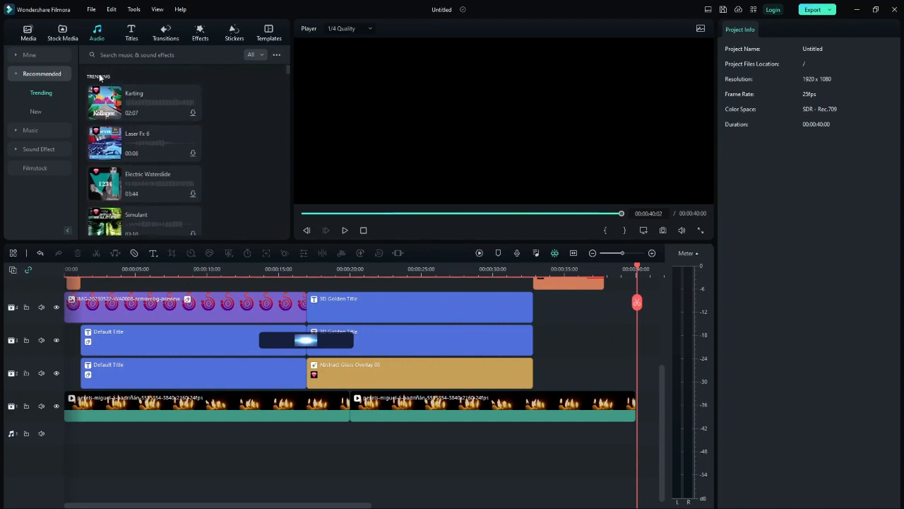
click(265, 56)
click(263, 77)
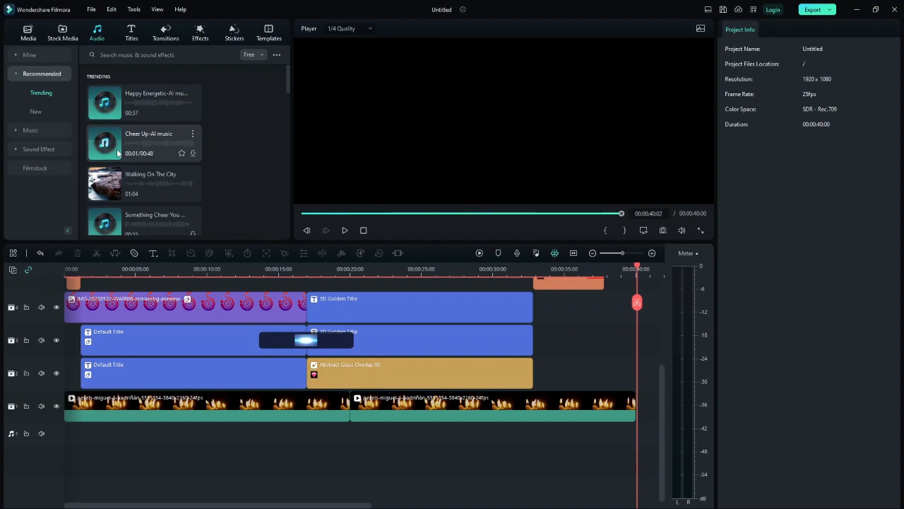
drag(114, 142, 65, 438)
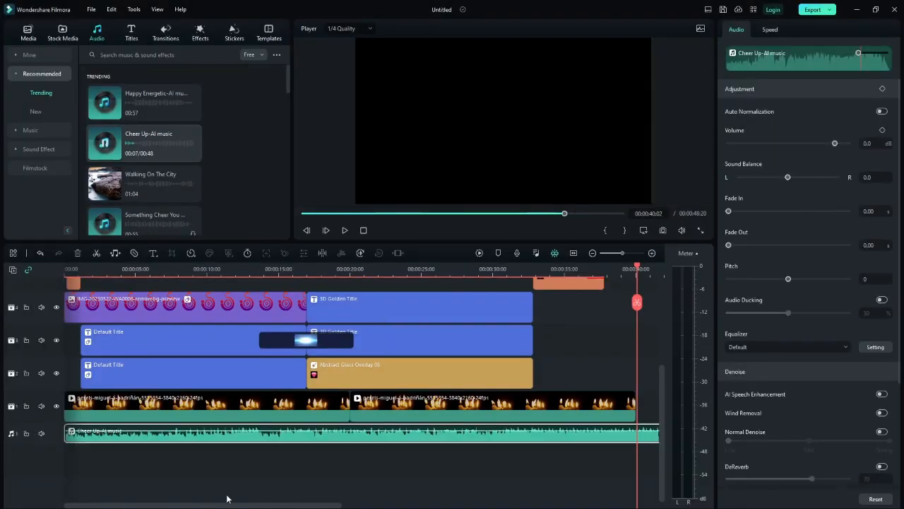
Trim the end of the Cheer Up-AI music clip to the playhead at 00:00:40:02.
drag(242, 499, 351, 504)
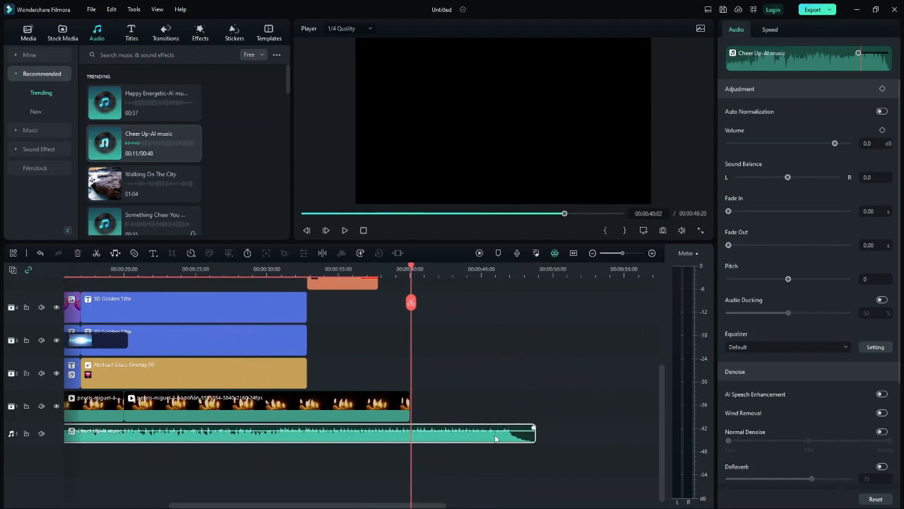
click(535, 434)
drag(534, 434, 411, 447)
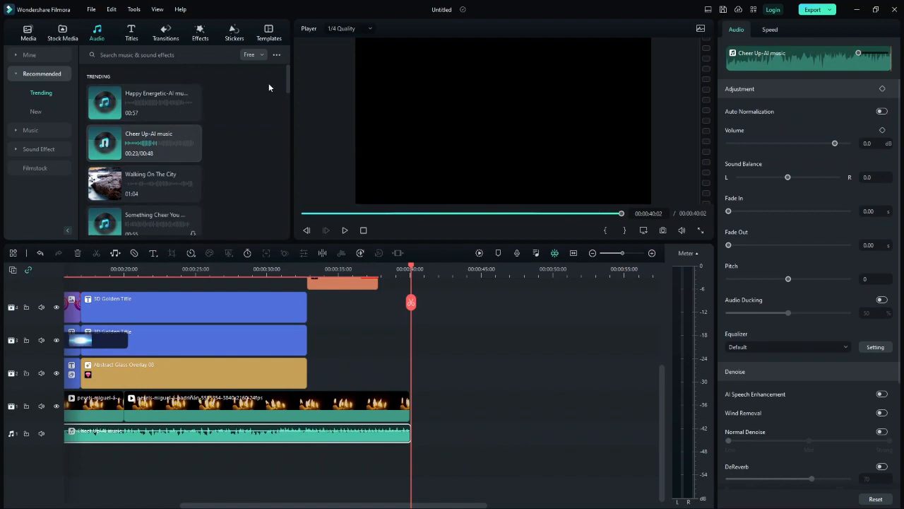
Give the Cheer Up-AI music a 9.63 s fade-out and a 6.00 s fade-in, and turn on Auto Normalization.
drag(288, 83, 289, 104)
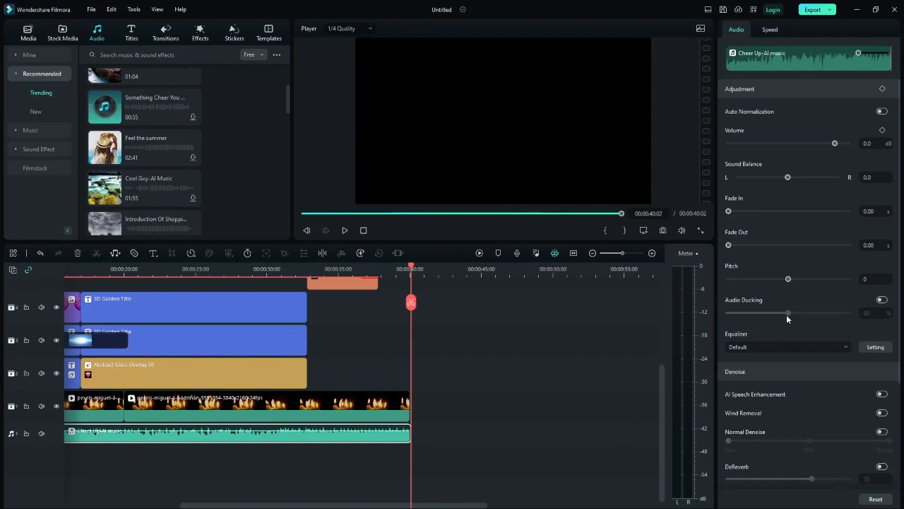
mouse_move(728, 245)
mouse_down()
mouse_move(767, 245)
mouse_move(758, 249)
mouse_up()
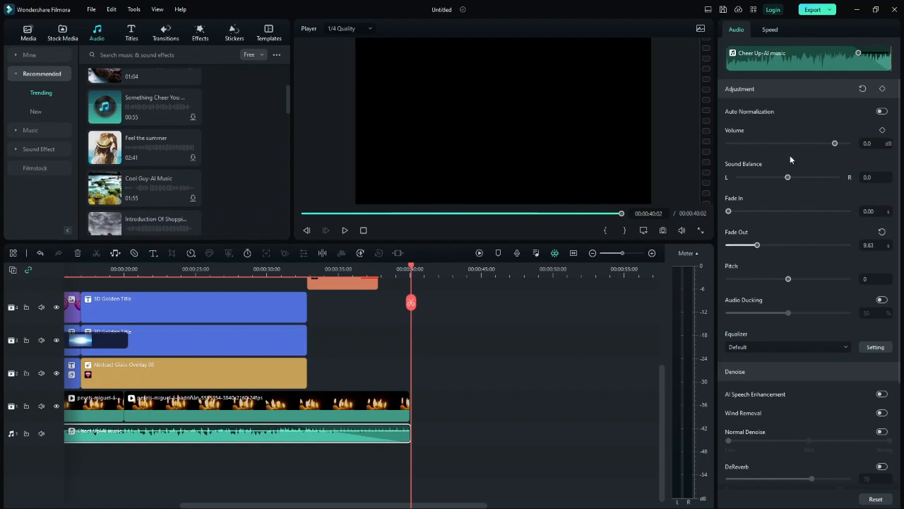
click(881, 111)
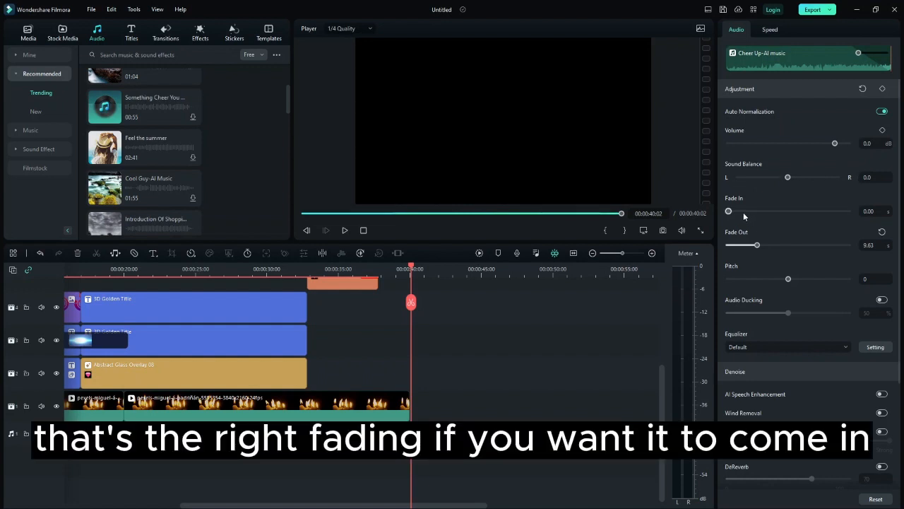
drag(730, 212, 745, 212)
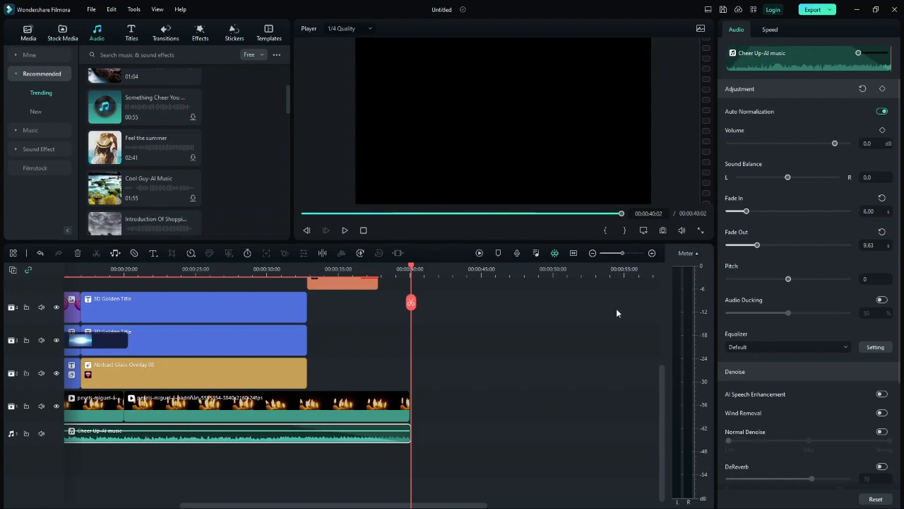
drag(414, 285, 84, 284)
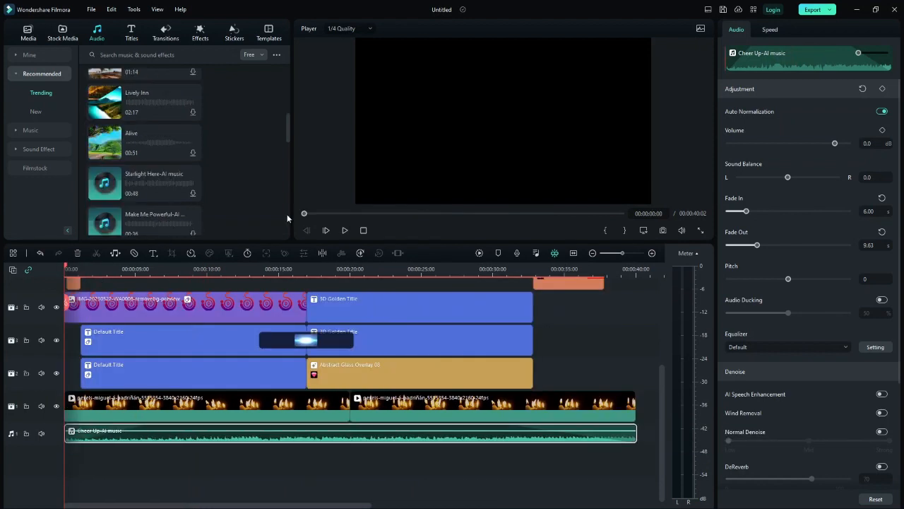
Preview the opening with the Cheer Up-AI music and set the clip's fade-out to 7.10 s.
key(space)
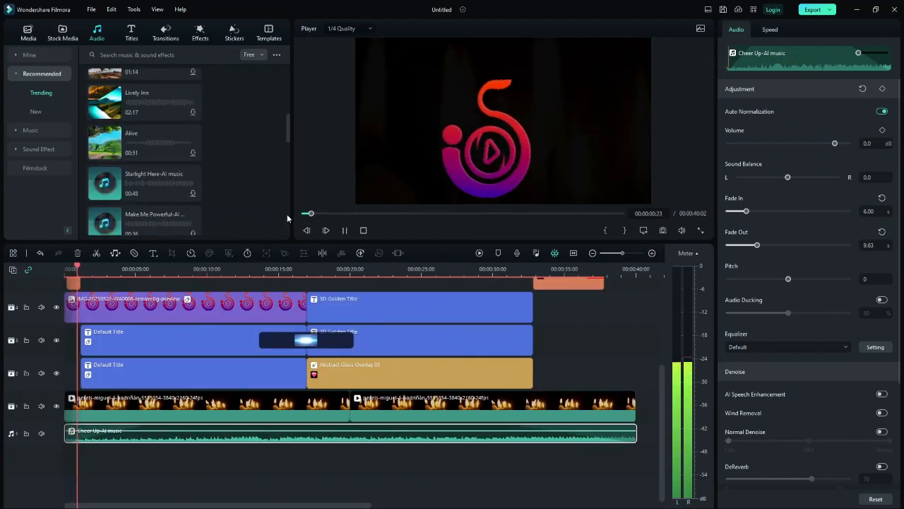
key(space)
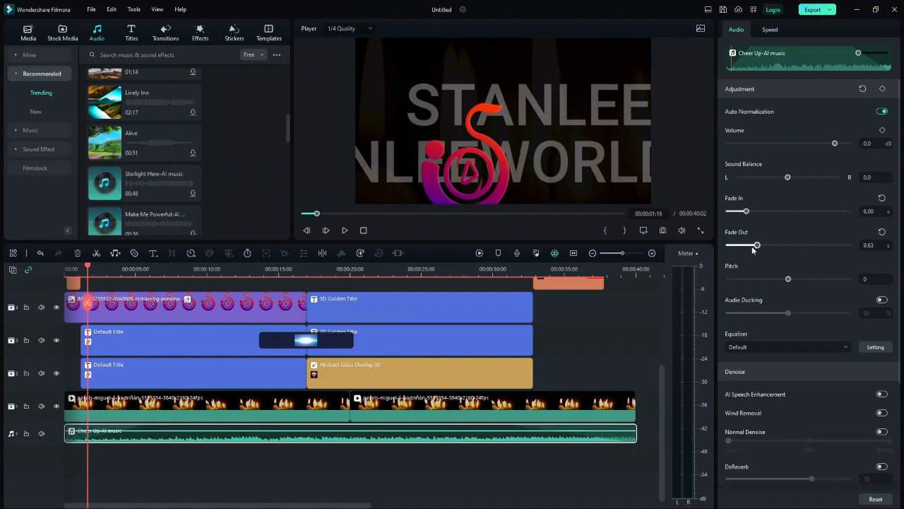
drag(754, 246, 750, 249)
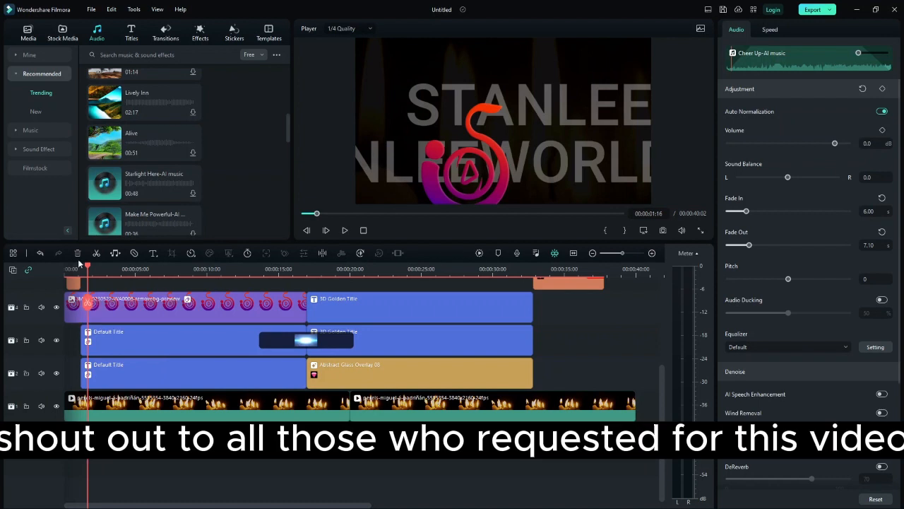
Play the project from the beginning to the subscribe sticker and review the tracks on the timeline.
drag(87, 266, 47, 271)
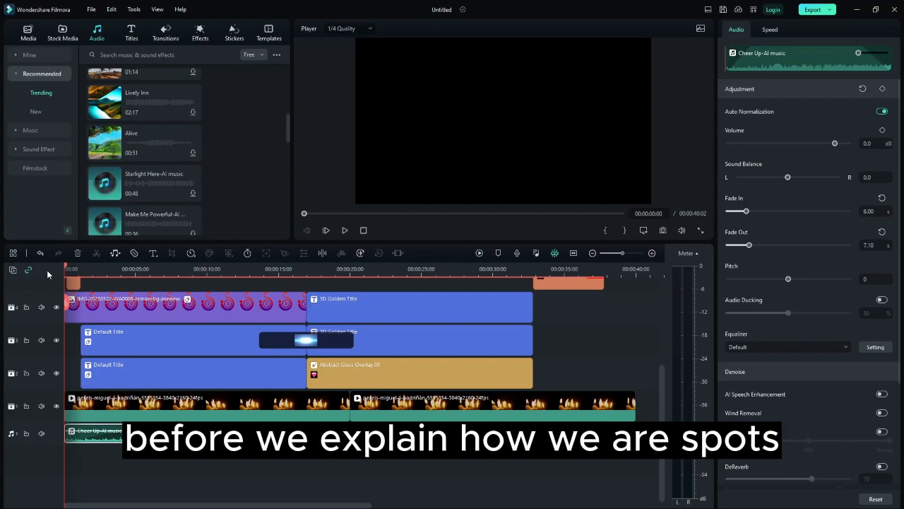
key(space)
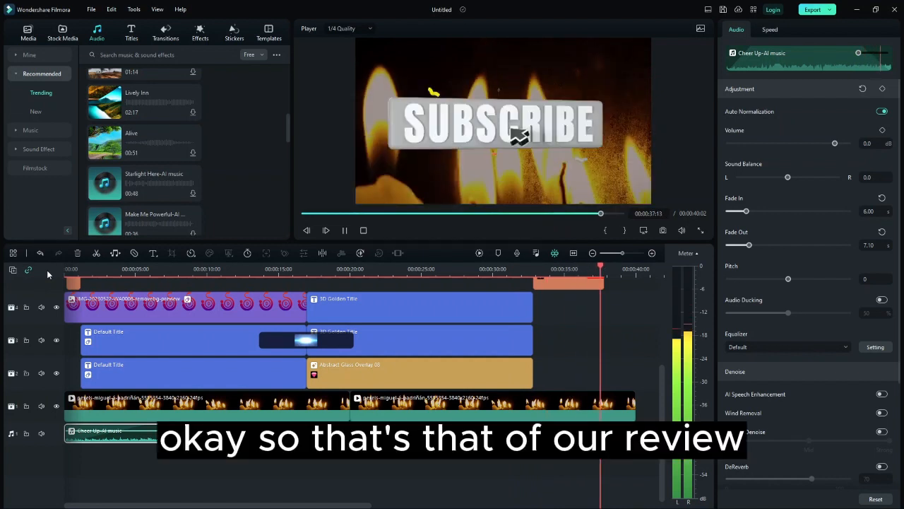
key(space)
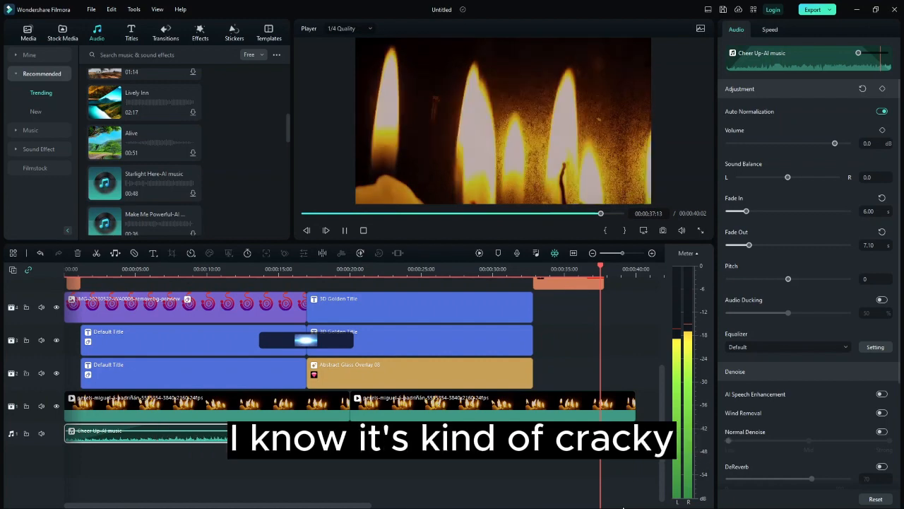
scroll(666, 487, up, 2)
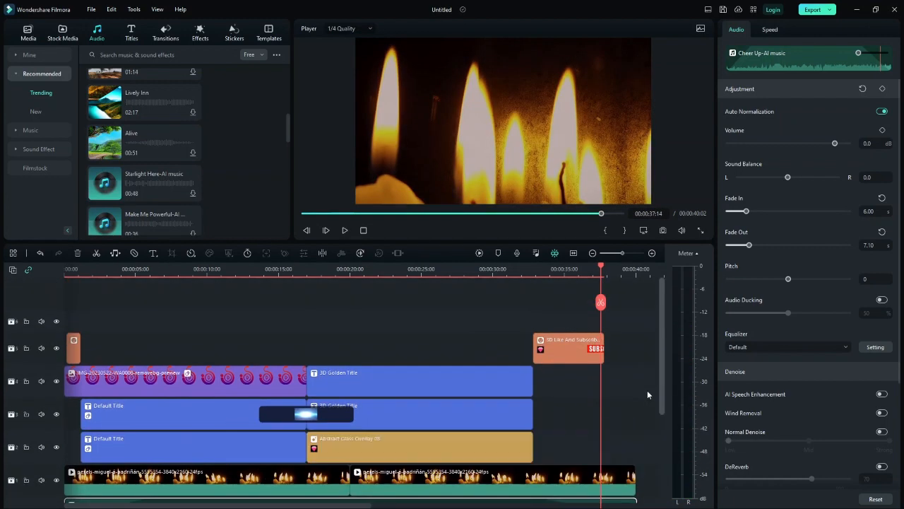
drag(660, 450, 661, 432)
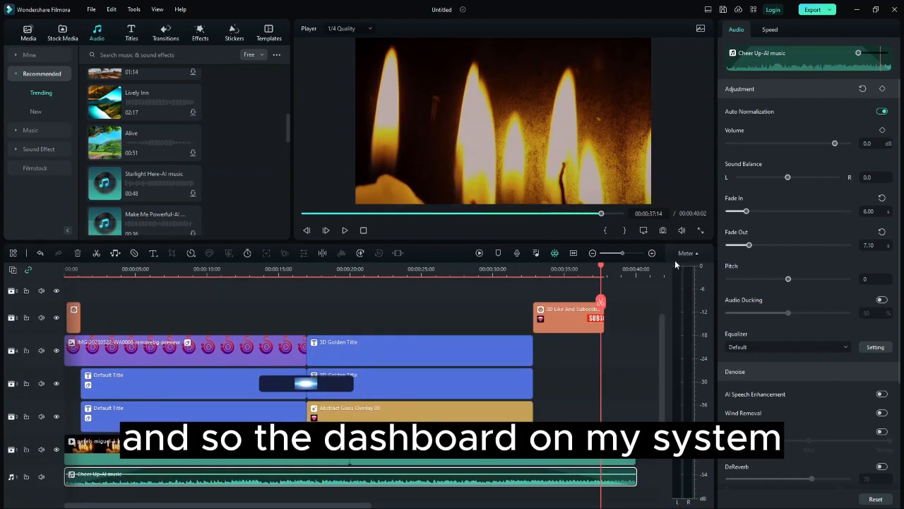
Open the export settings, compare the local output formats such as MPEG-2, GIF and WAV, and choose MP4.
click(811, 10)
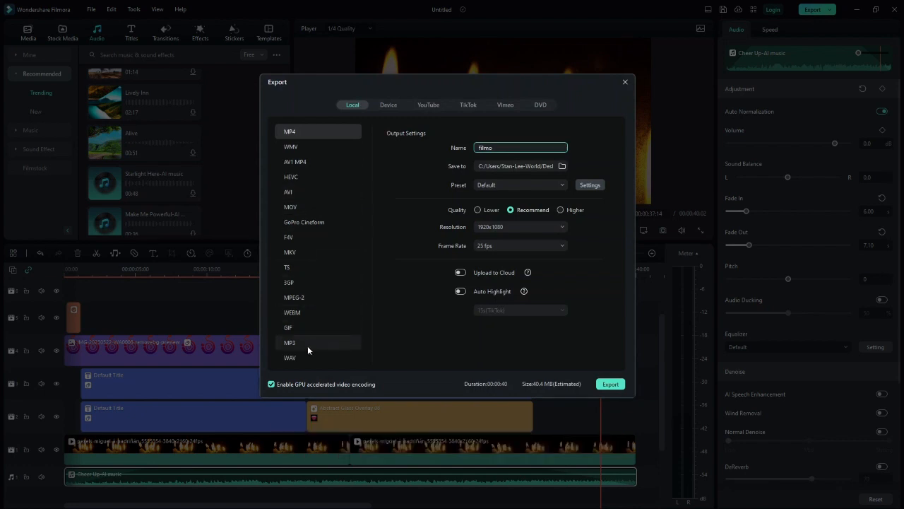
click(319, 164)
click(299, 252)
click(294, 297)
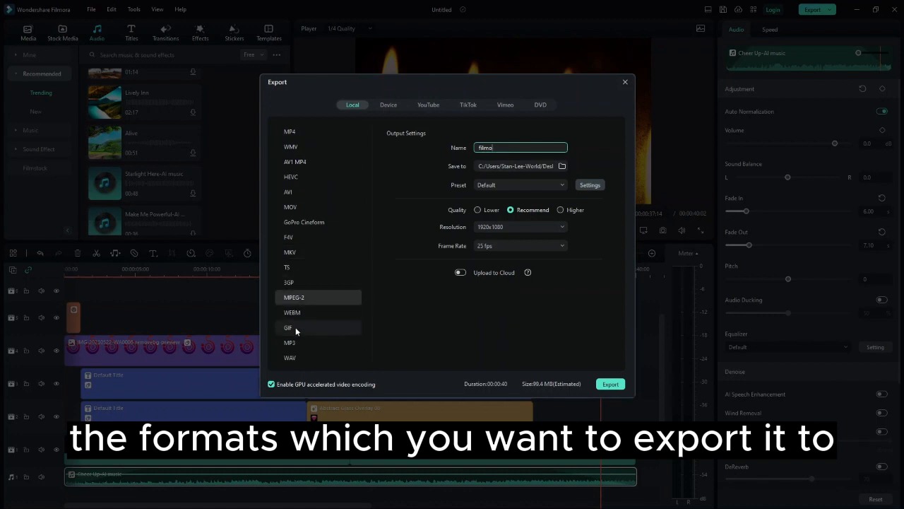
click(288, 327)
click(298, 358)
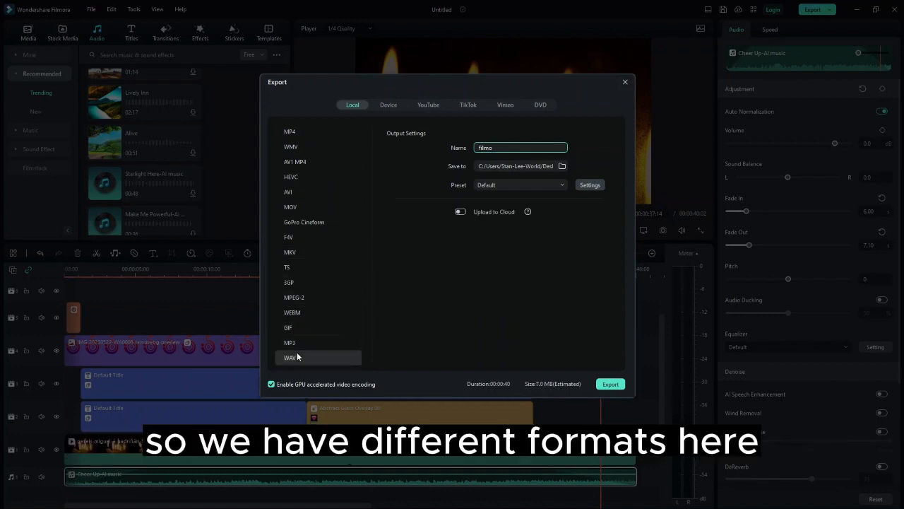
click(297, 131)
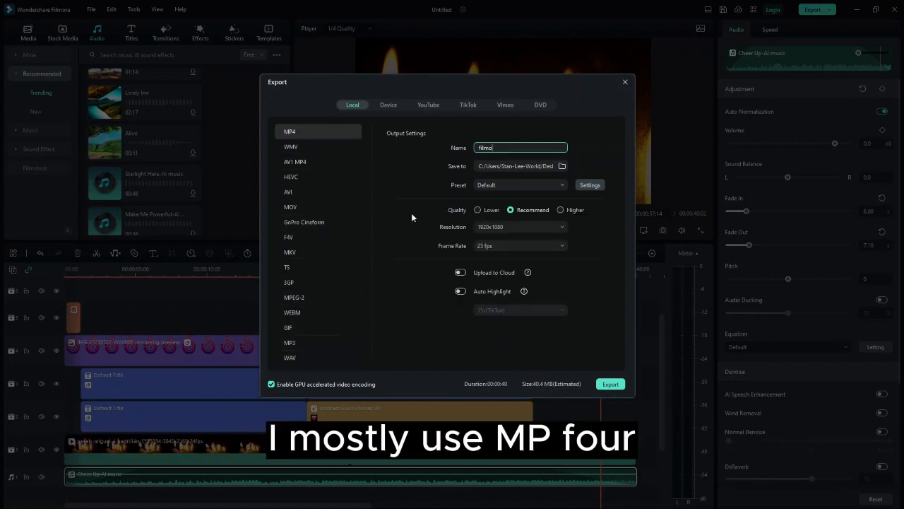
Name the exported file Filmora tutorial 2.
key(BackSpace)
key(BackSpace)
key(BackSpace)
key(BackSpace)
key(BackSpace)
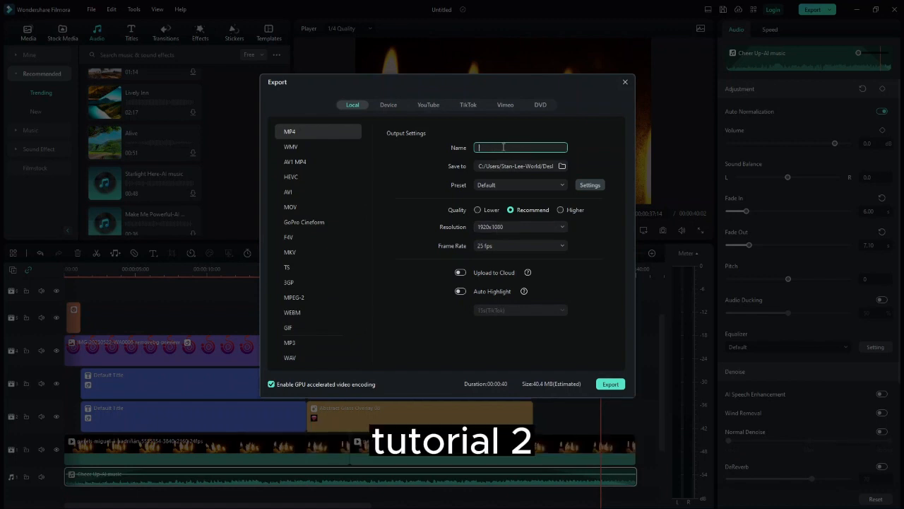
text(Turt)
key(BackSpace)
key(BackSpace)
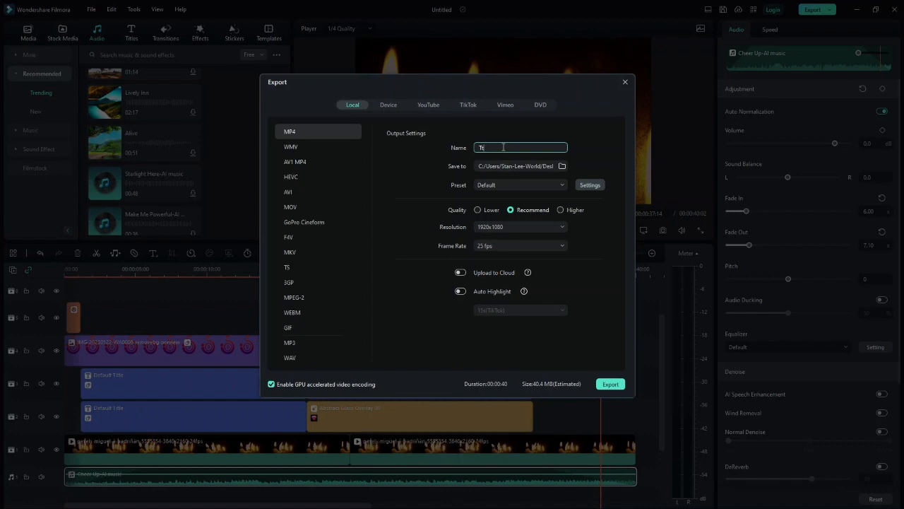
text(t)
key(BackSpace)
text(u)
key(BackSpace)
key(BackSpace)
key(BackSpace)
text(tur)
text(or)
key(BackSpace)
text(ial 2)
click(480, 147)
text(Filmora)
Export the video at Higher quality with Auto Highlight turned on for 60s(YouTube Shorts).
click(560, 210)
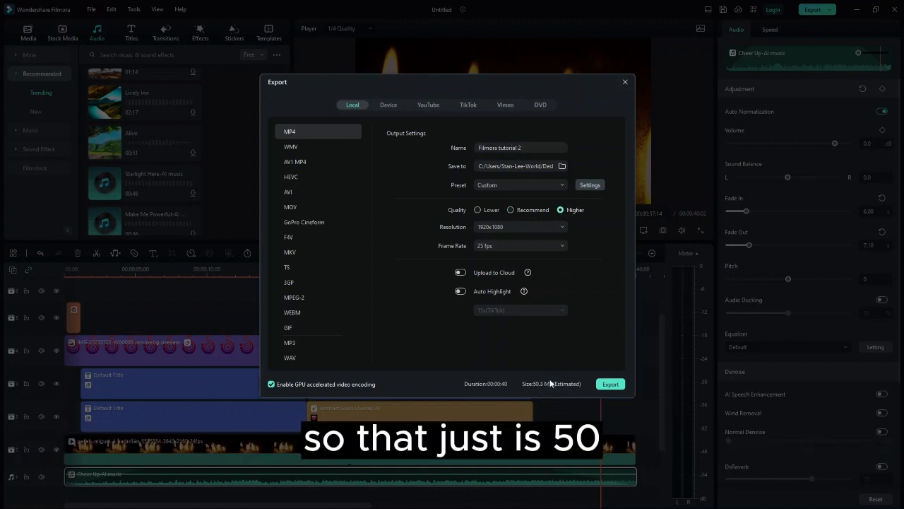
click(460, 292)
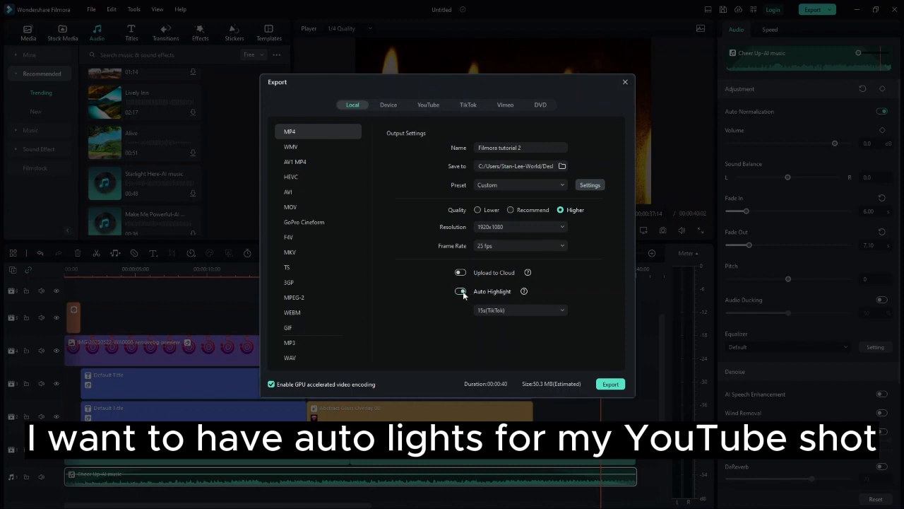
click(486, 311)
click(496, 358)
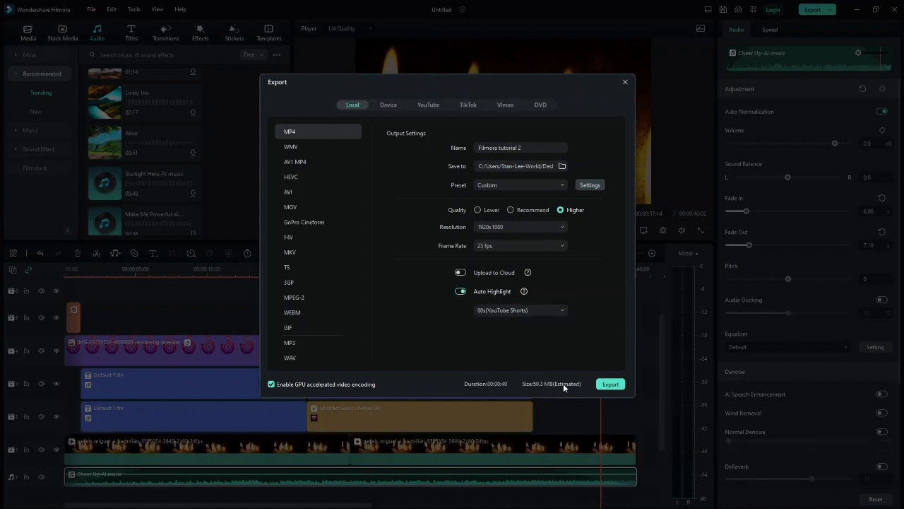
click(603, 383)
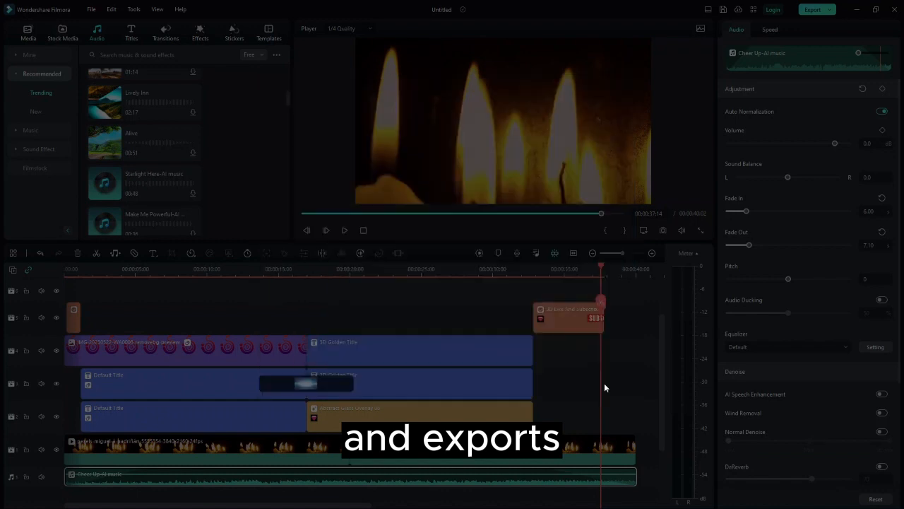